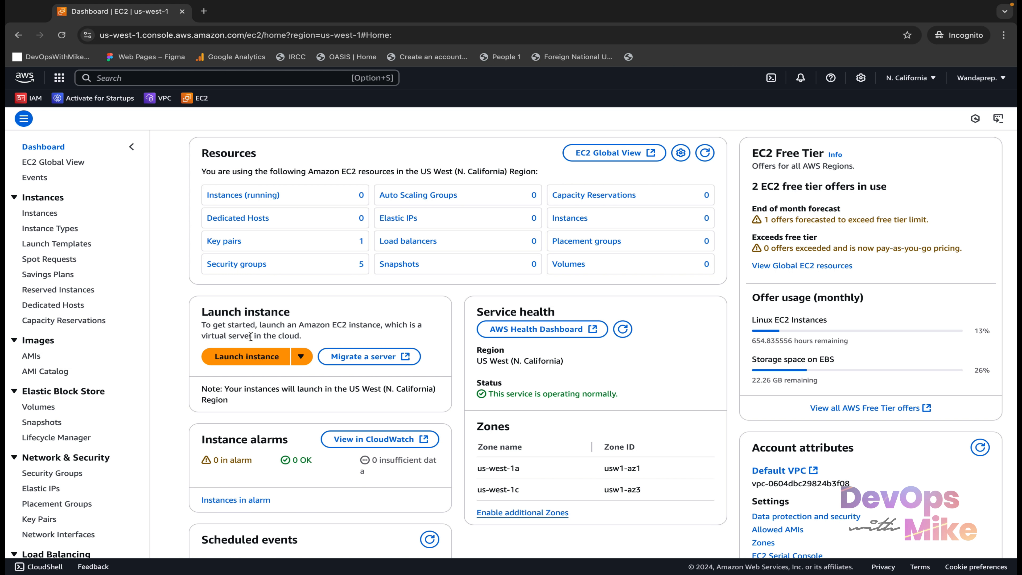
Start launching a new EC2 instance from the dashboard and read the launch page's introduction
left_click_drag(250, 336, 201, 336)
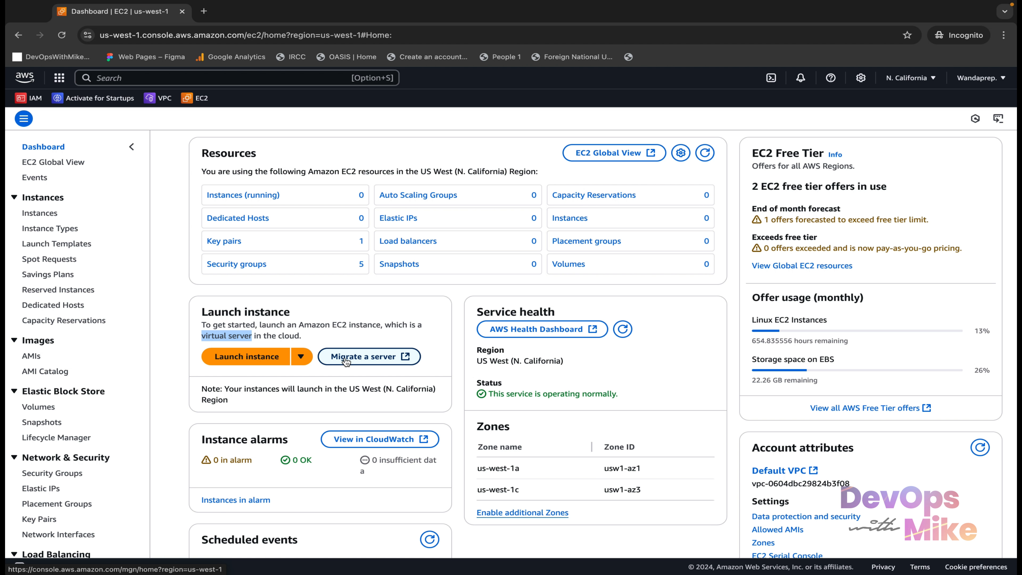
left_click(267, 360)
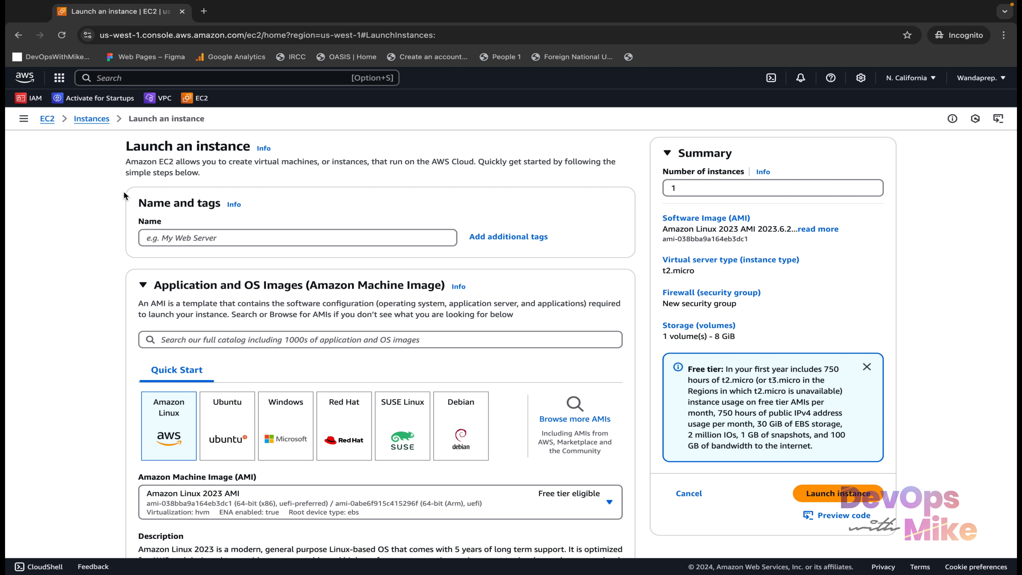
left_click_drag(200, 173, 115, 164)
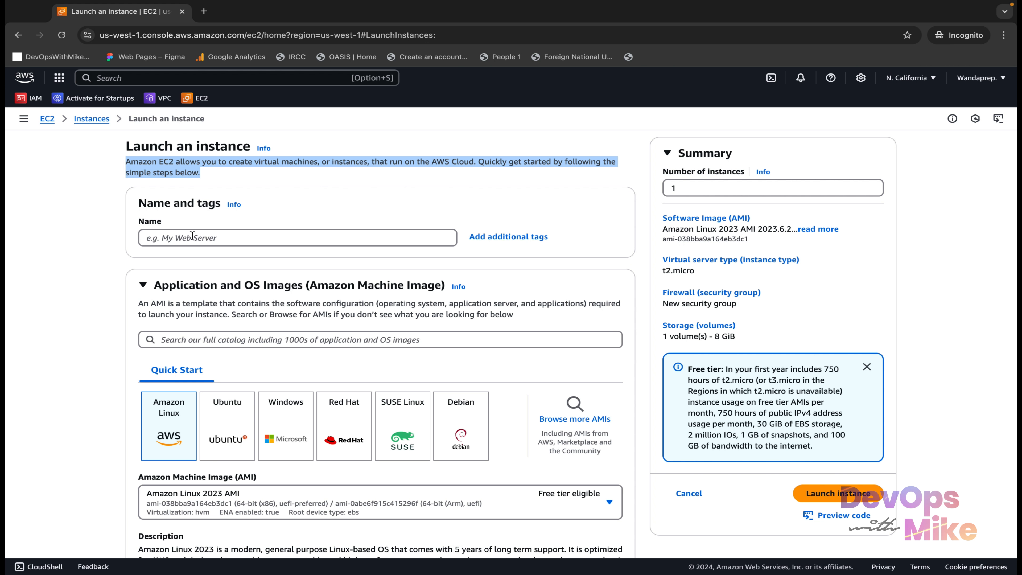
Name the new instance devopswithmike-prod-server
left_click(177, 230)
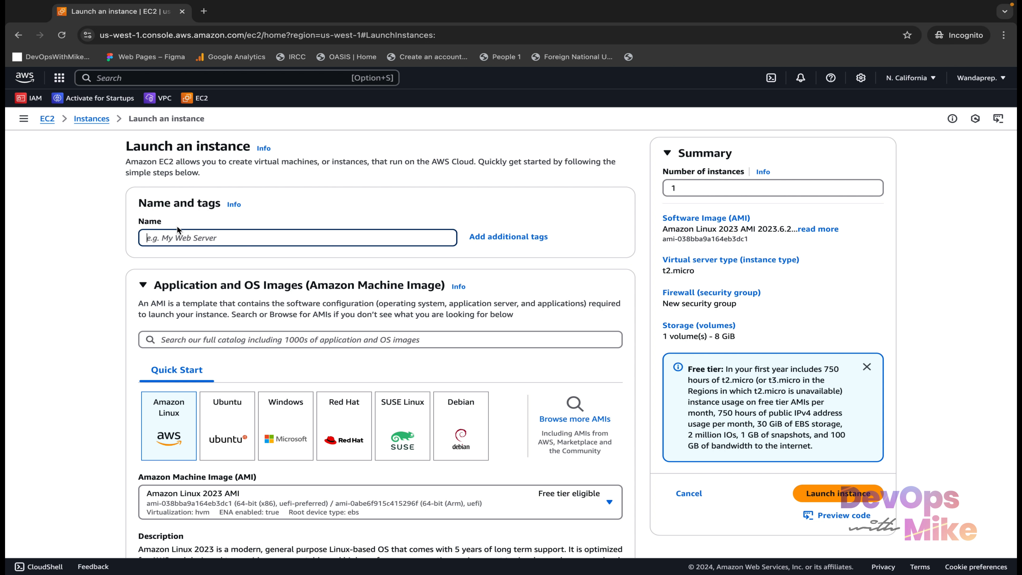
type("devopswithmike-server")
type("prod")
type("-server")
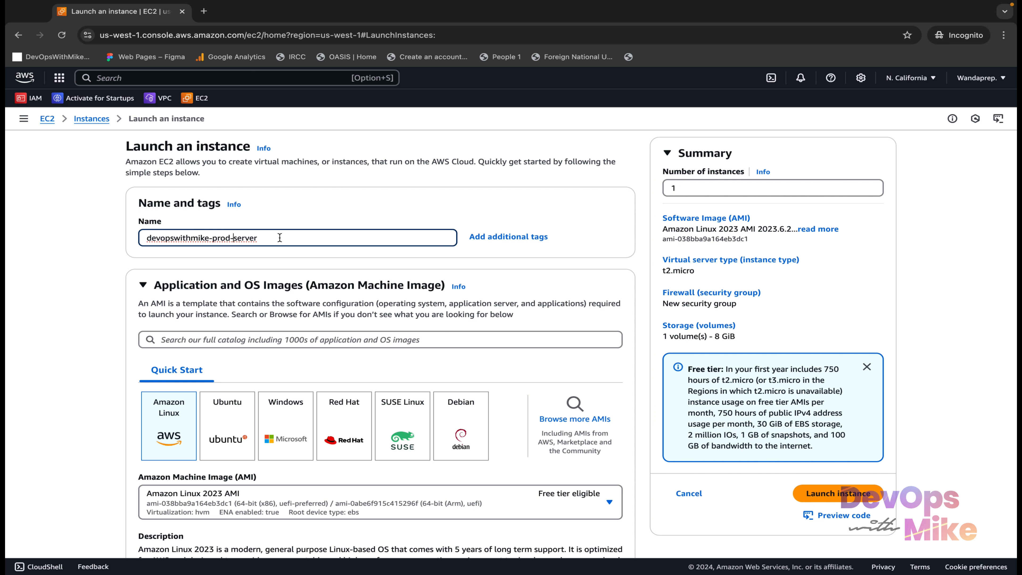
left_click_drag(280, 238, 101, 231)
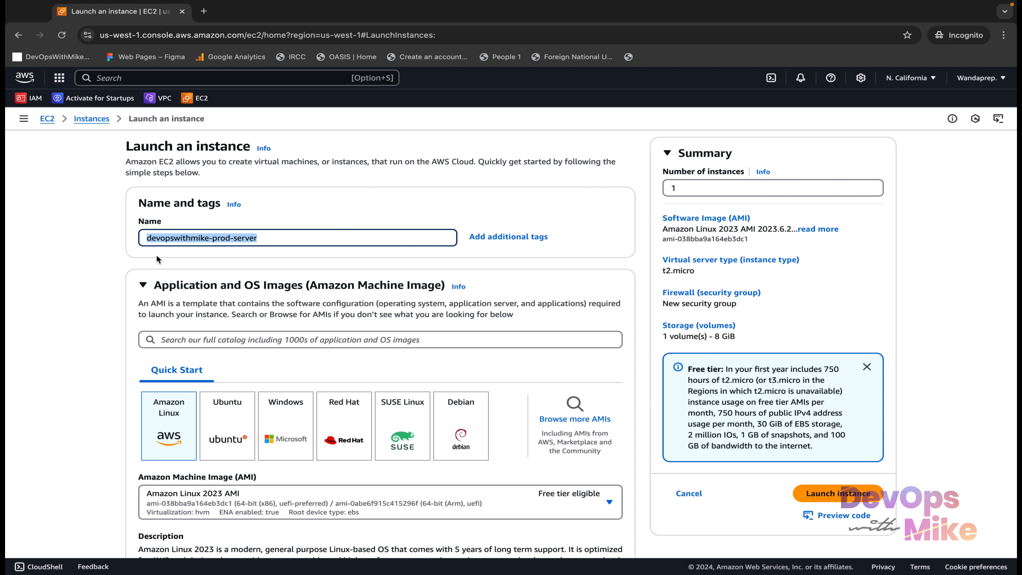
Review the explanation of what an AMI contains in the Application and OS Images section
scroll(213, 321, "down", 5)
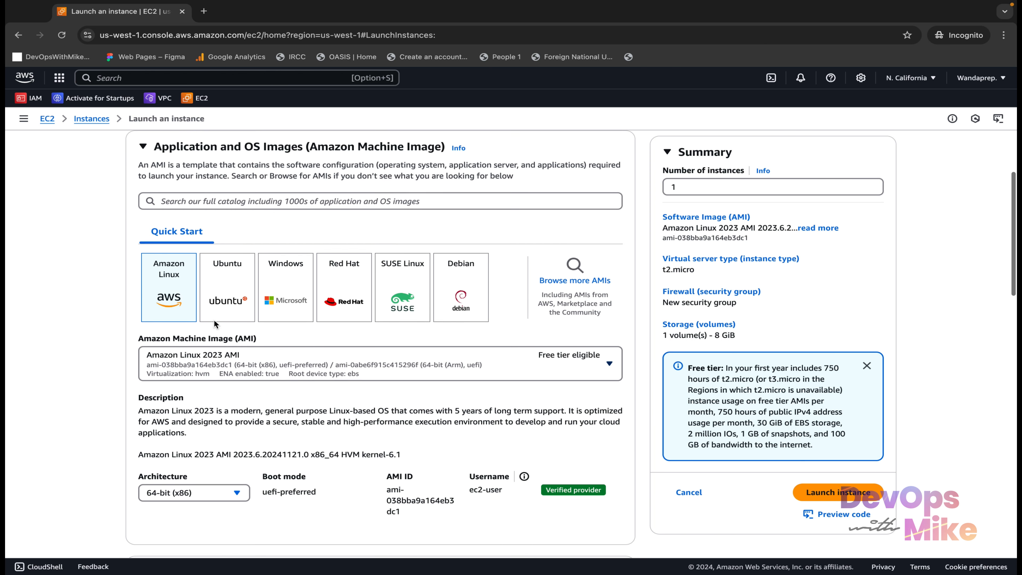
scroll(214, 322, "up", 1)
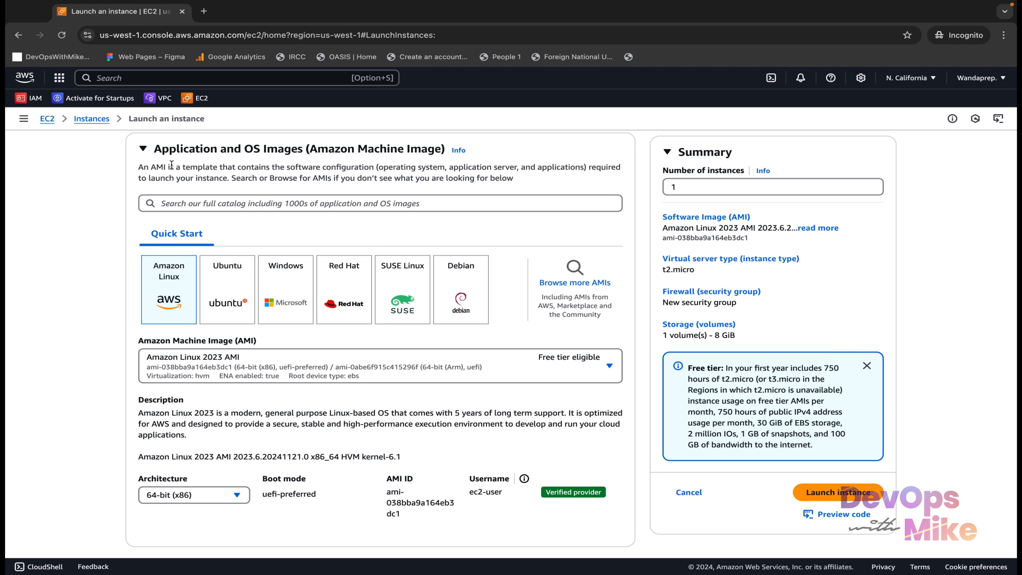
left_click(518, 185)
left_click_drag(518, 185, 185, 163)
left_click(346, 180)
left_click_drag(380, 167, 572, 166)
scroll(184, 335, "down", 3)
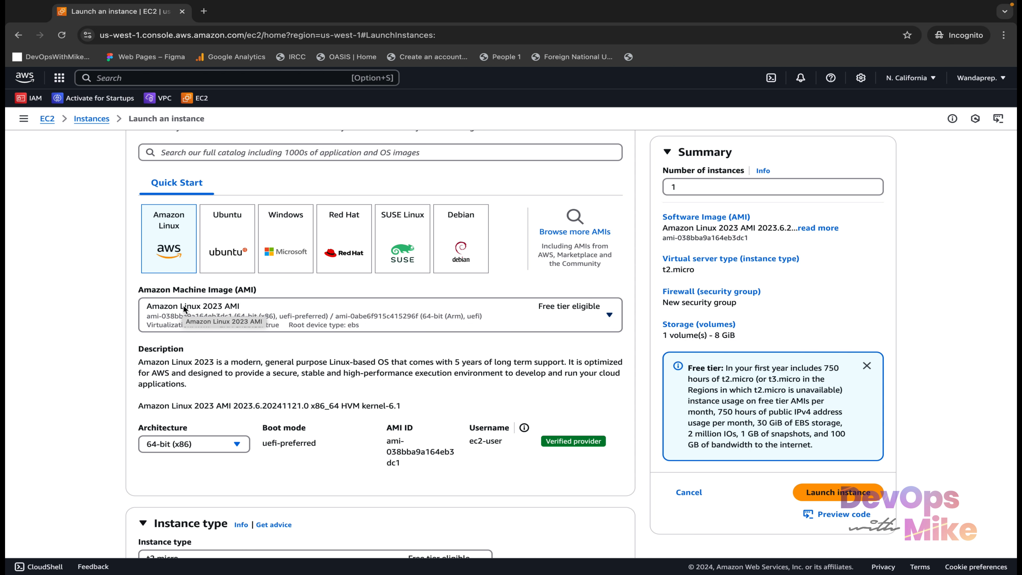
Look through the available Amazon Linux images and choose the free-tier-eligible Amazon Linux 2023 AMI
left_click(262, 314)
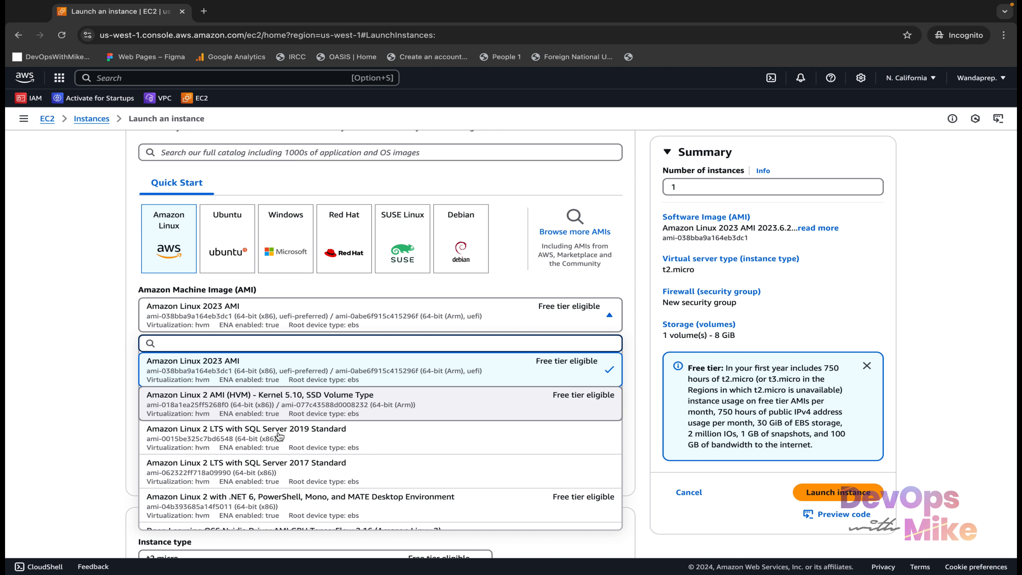
scroll(280, 471, "down", 1)
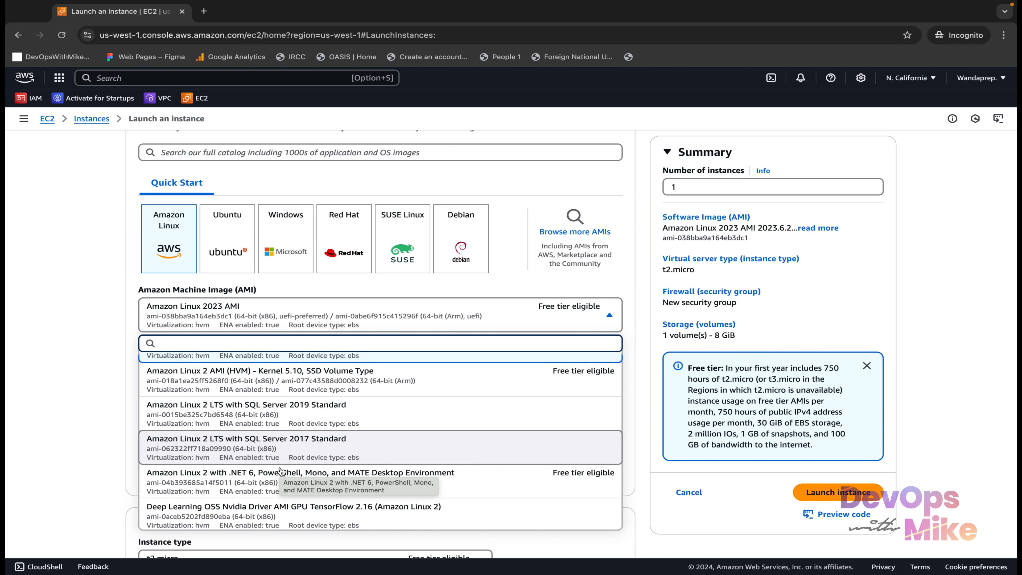
scroll(280, 472, "down", 3)
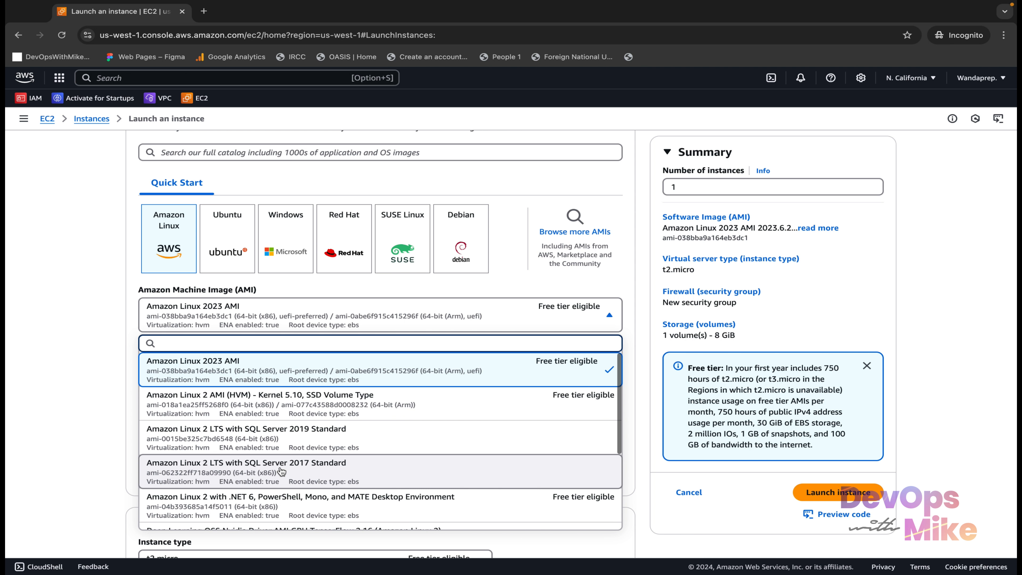
scroll(280, 471, "up", 4)
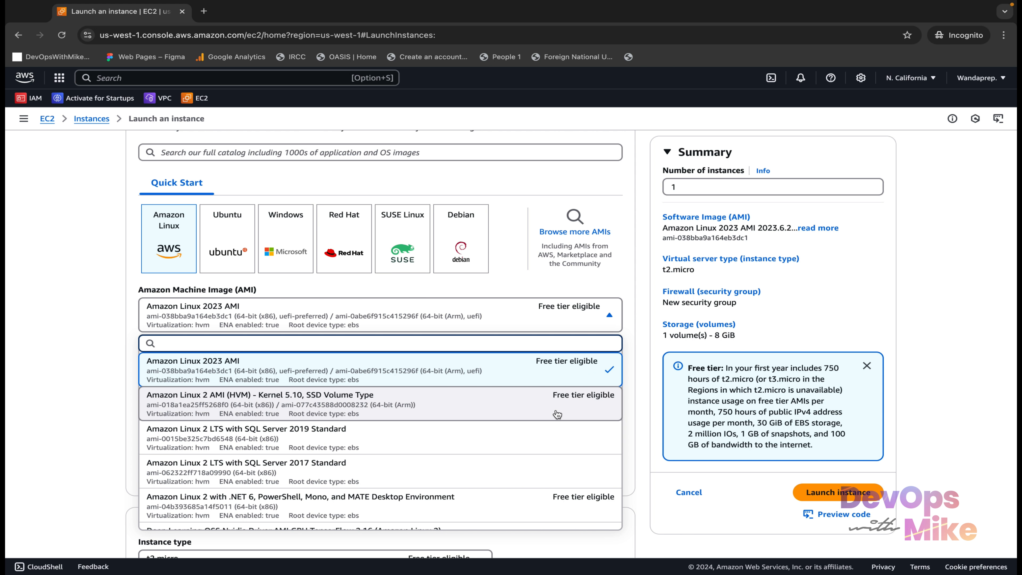
scroll(582, 383, "up", 3)
scroll(558, 414, "down", 4)
scroll(558, 415, "down", 1)
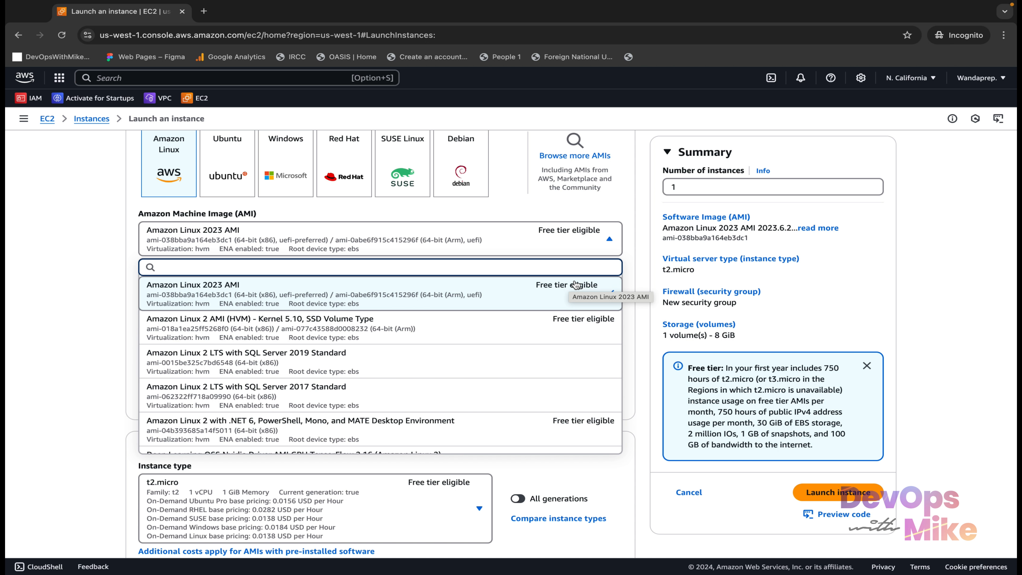
left_click(544, 296)
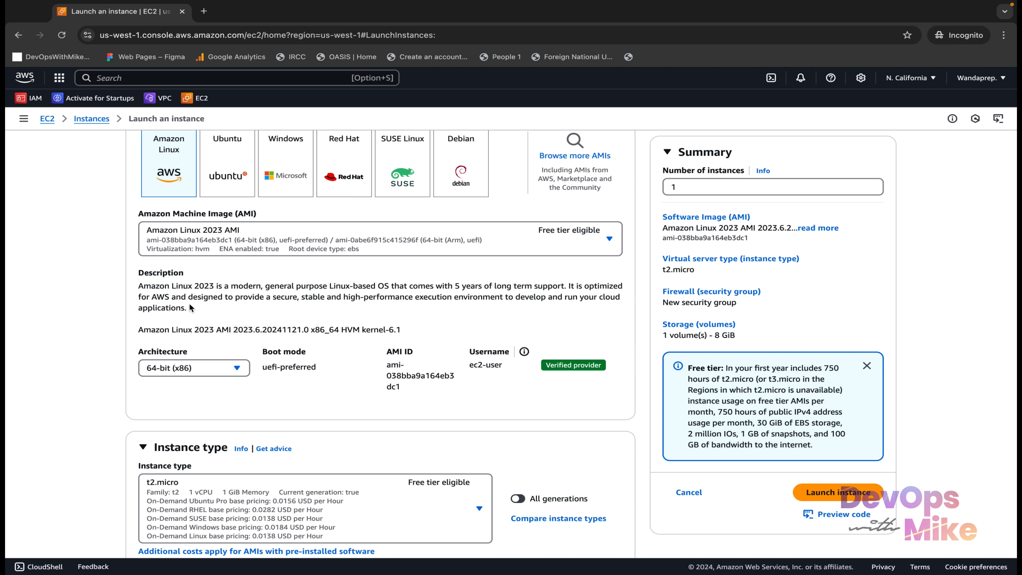
Examine the chosen image's description, architecture options, boot mode, AMI ID and default username
left_click_drag(188, 308, 128, 289)
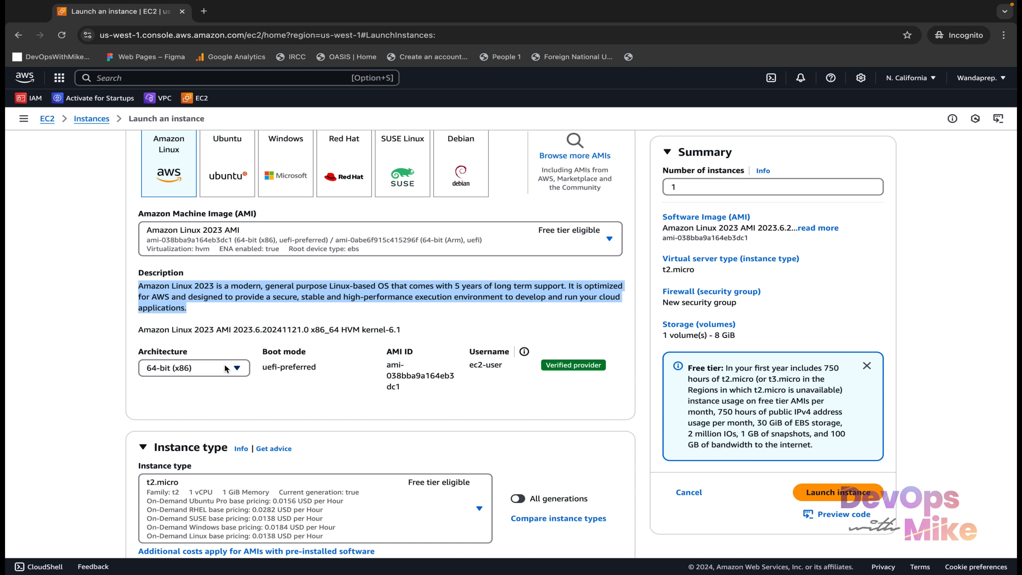
left_click(236, 372)
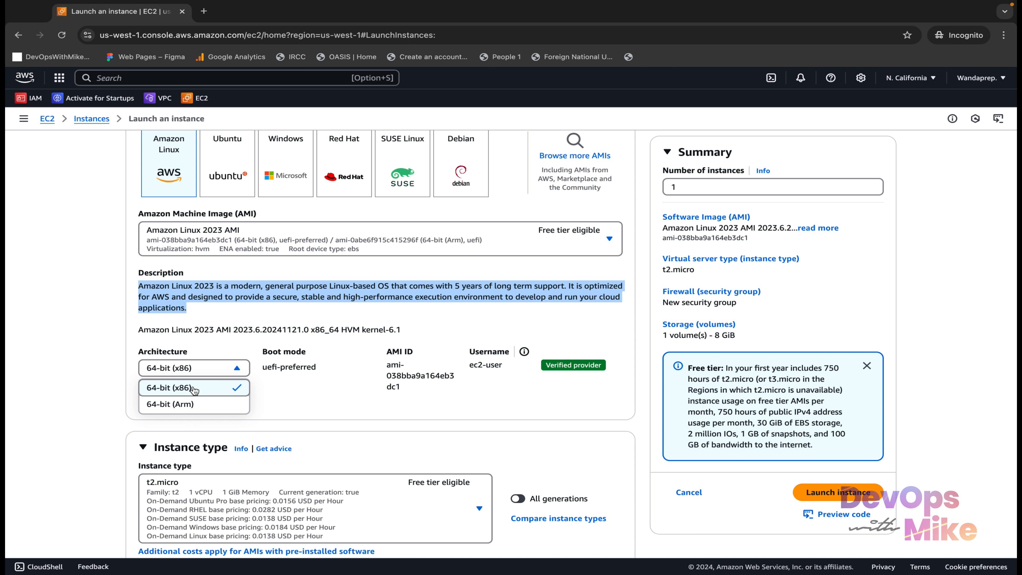
left_click(321, 359)
left_click_drag(318, 369, 265, 352)
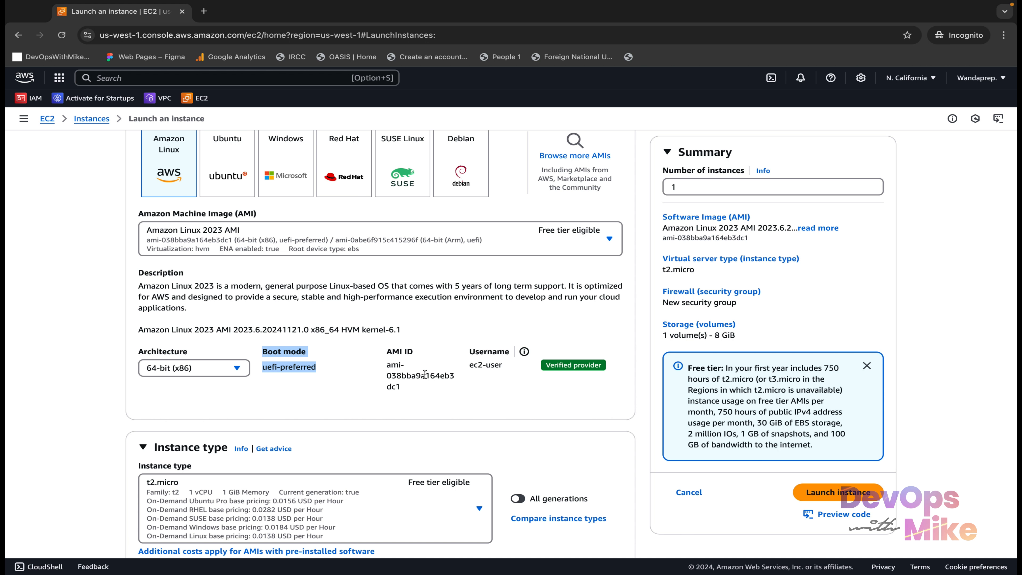
left_click_drag(410, 397, 385, 365)
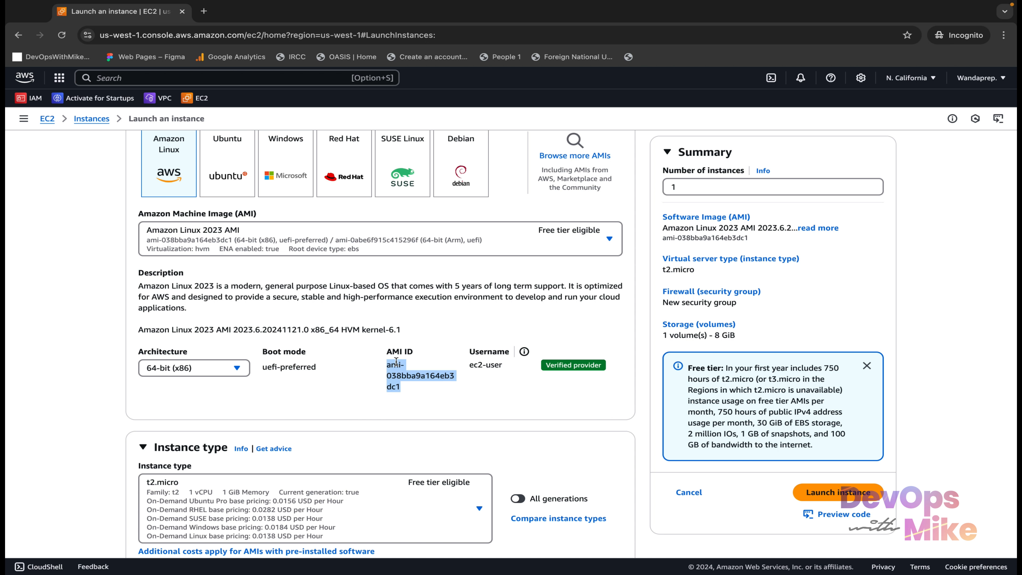
left_click_drag(503, 365, 470, 364)
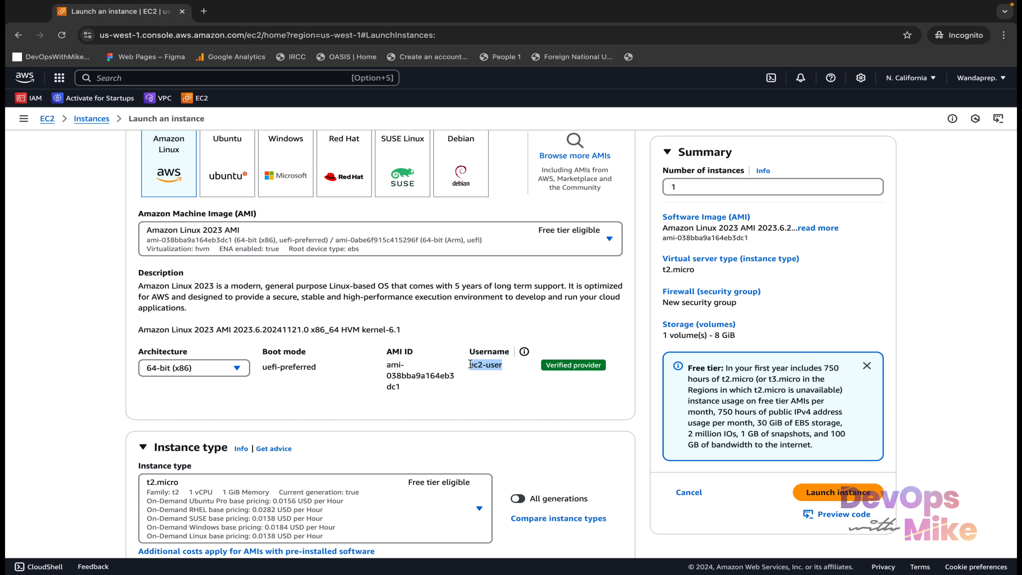
Request instance type advice for a Web/App Server workload with Web Hosting use case, Low cost priority and Intel CPU manufacturer
scroll(428, 451, "down", 2)
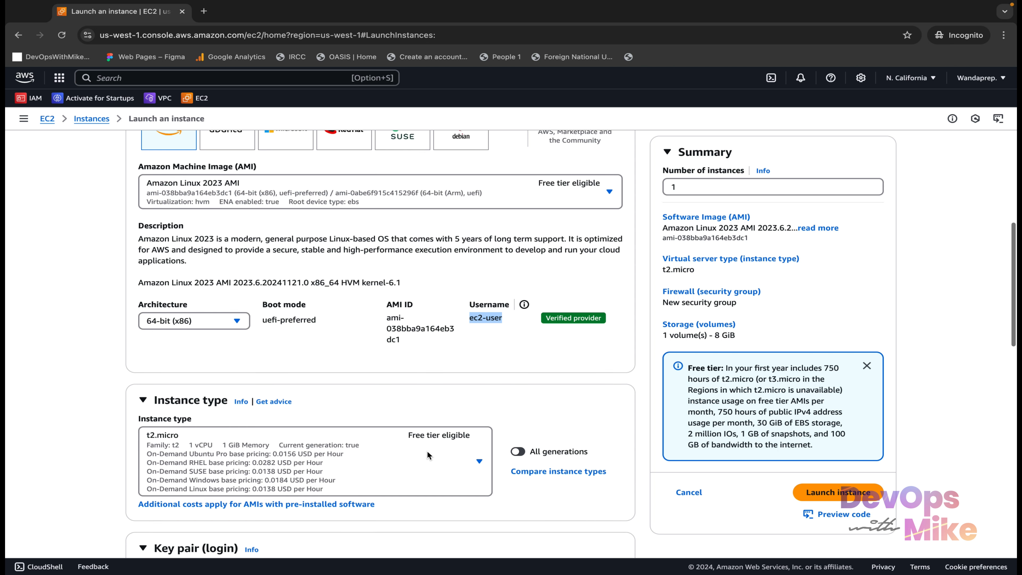
scroll(478, 313, "down", 2)
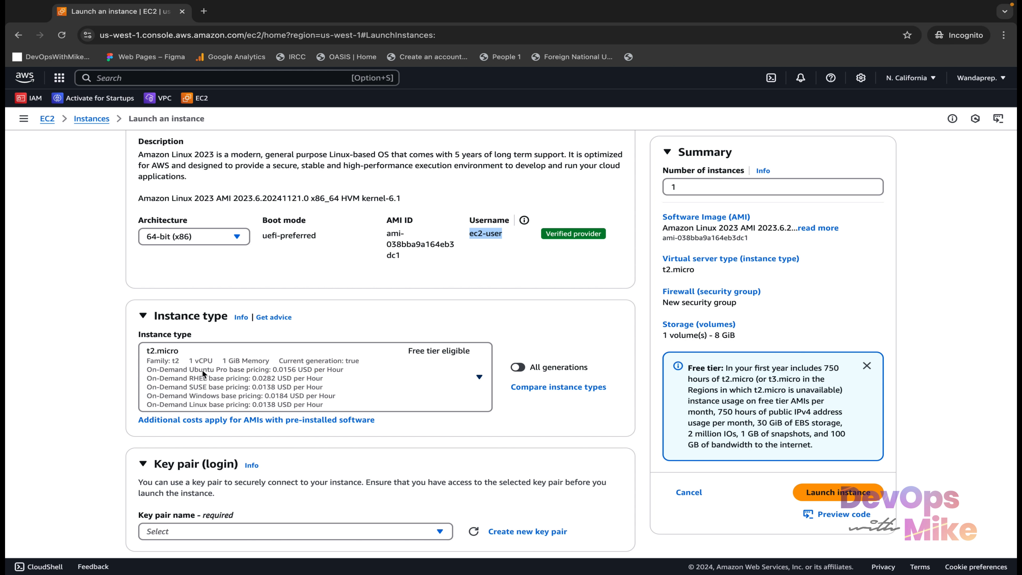
right_click(282, 317)
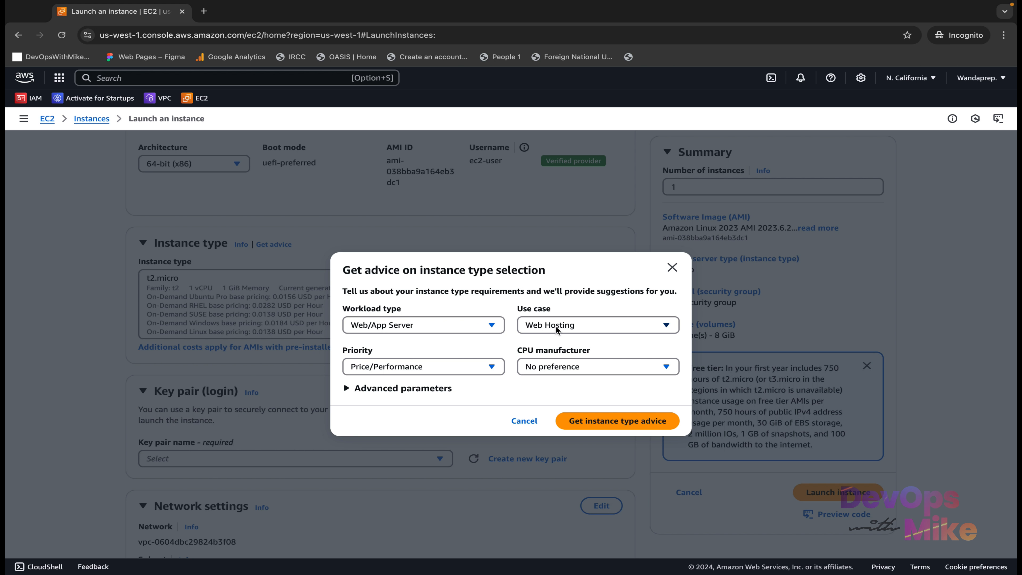
left_click(439, 366)
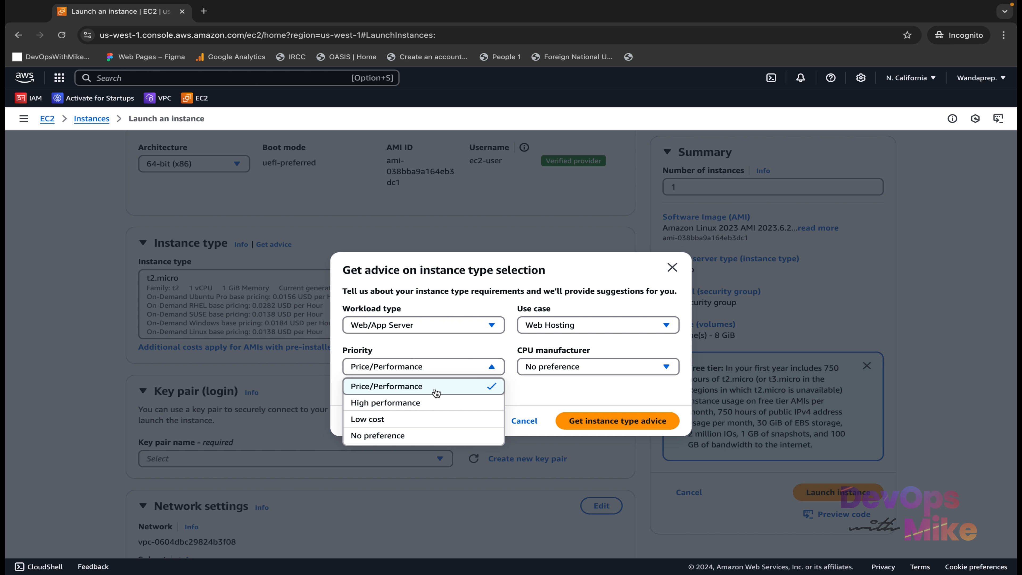
left_click(400, 418)
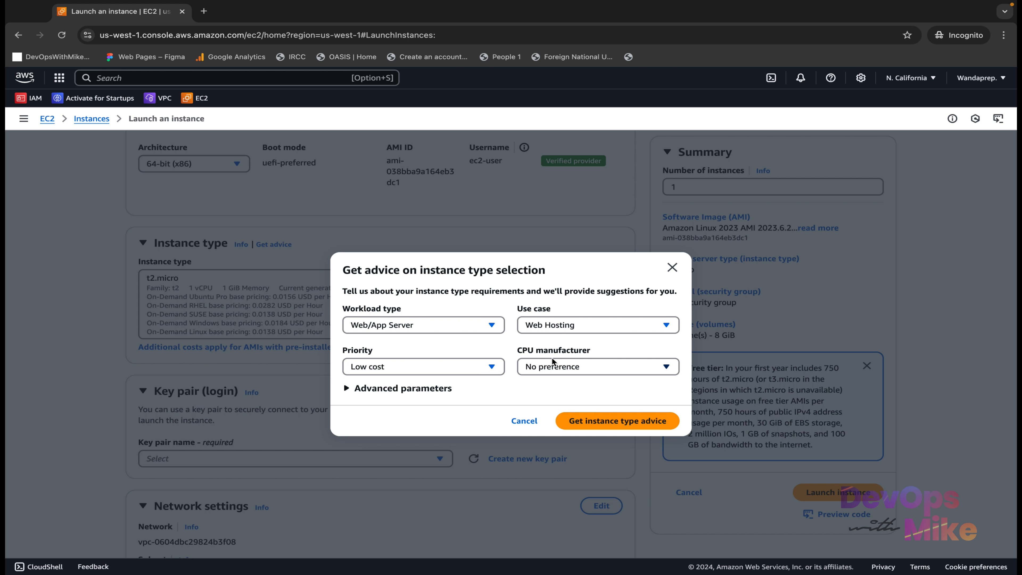
left_click(552, 364)
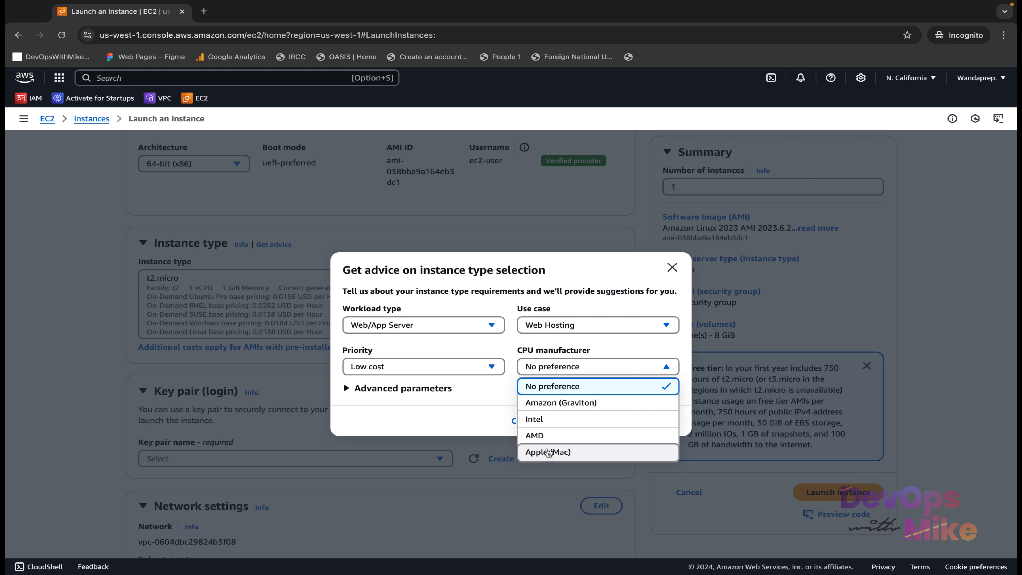
left_click(557, 421)
left_click(583, 422)
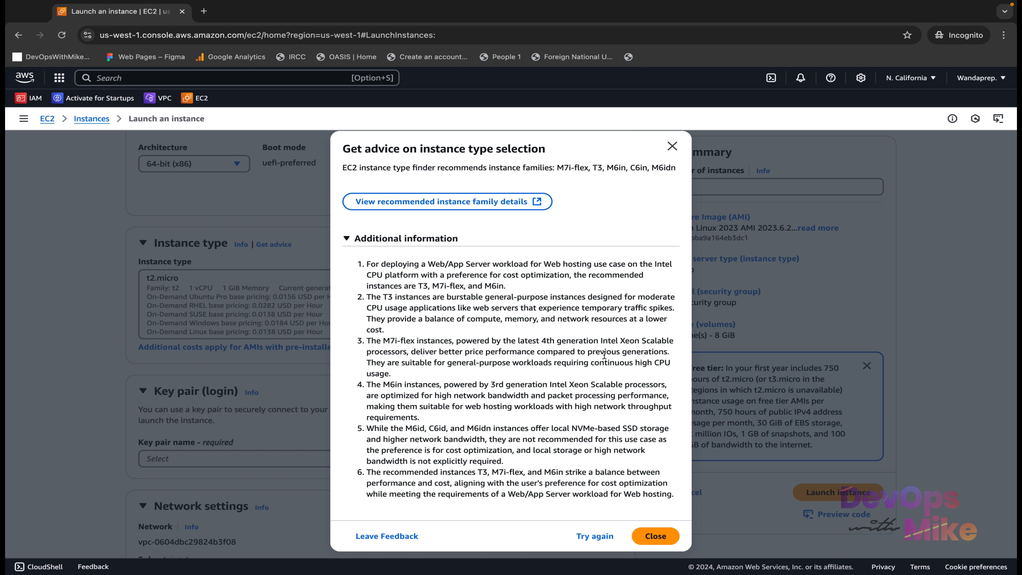
Read through the instance type recommendations and dismiss the advice dialog
scroll(576, 403, "down", 1)
scroll(577, 403, "down", 1)
scroll(576, 404, "up", 1)
left_click(675, 147)
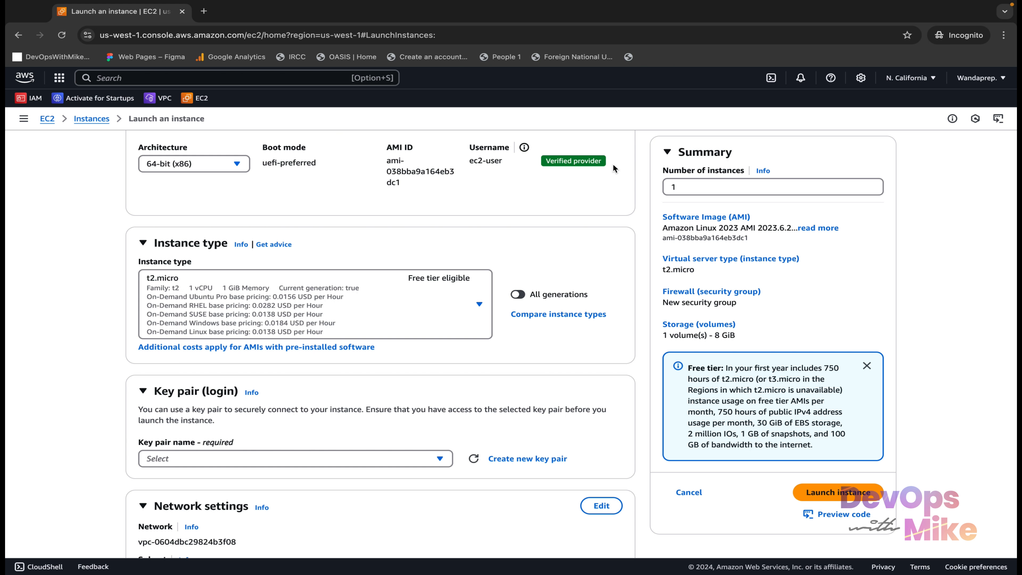
Read the Instance type help on computing, memory, networking and storage needs and on pricing
left_click(241, 245)
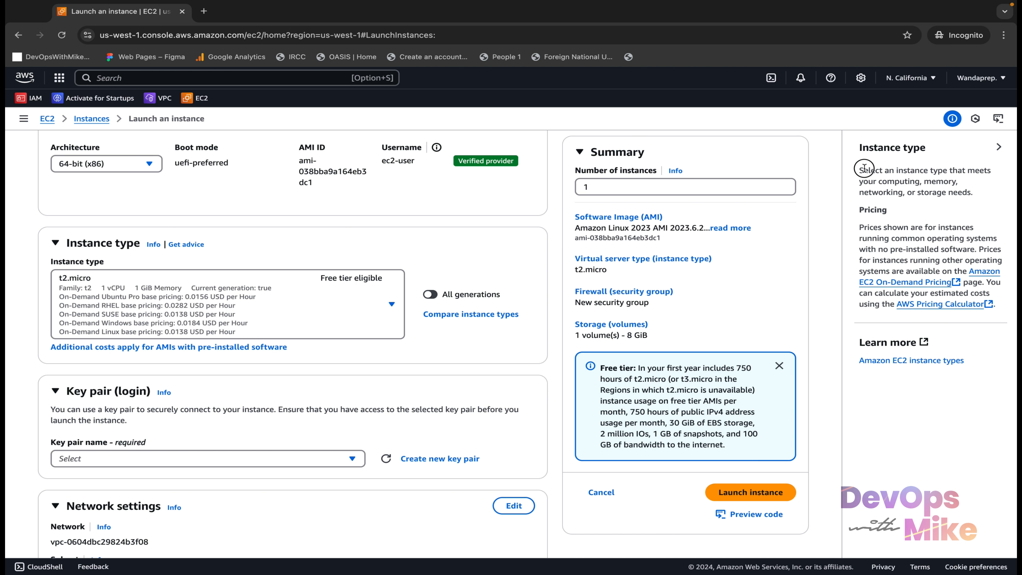
left_click_drag(864, 168, 903, 193)
left_click(901, 185)
left_click_drag(904, 191, 864, 193)
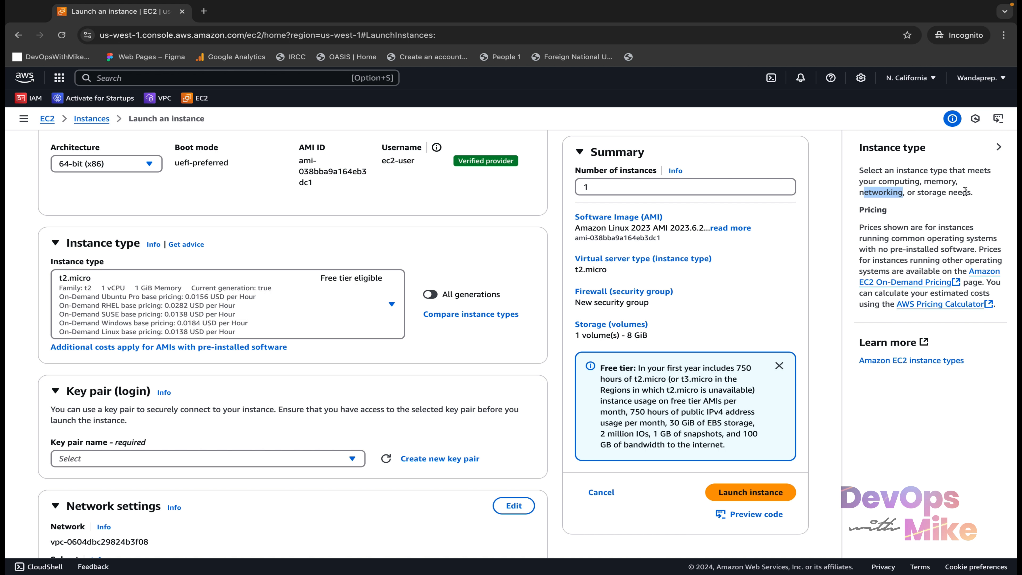
left_click_drag(961, 192, 907, 193)
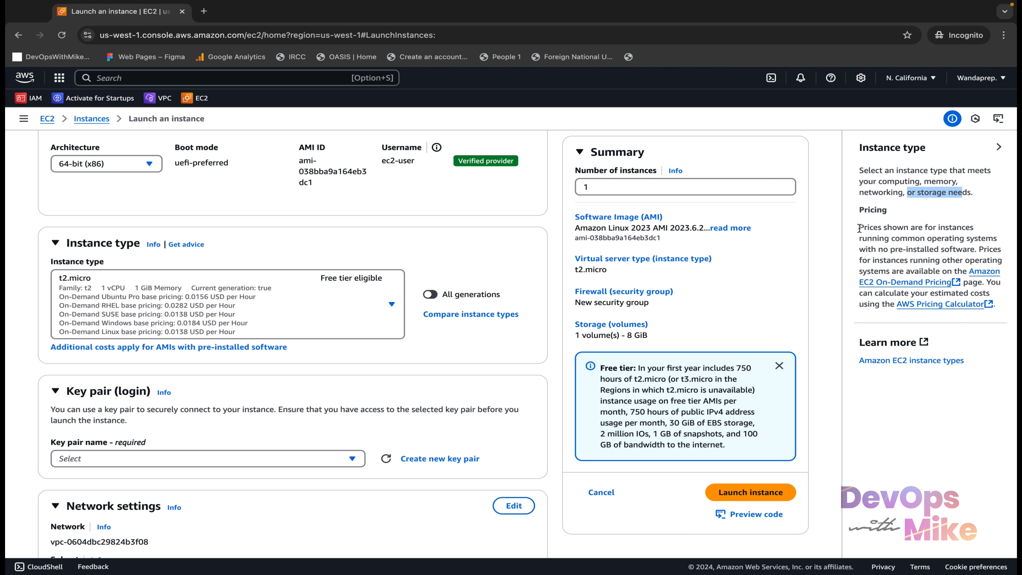
left_click_drag(860, 227, 976, 253)
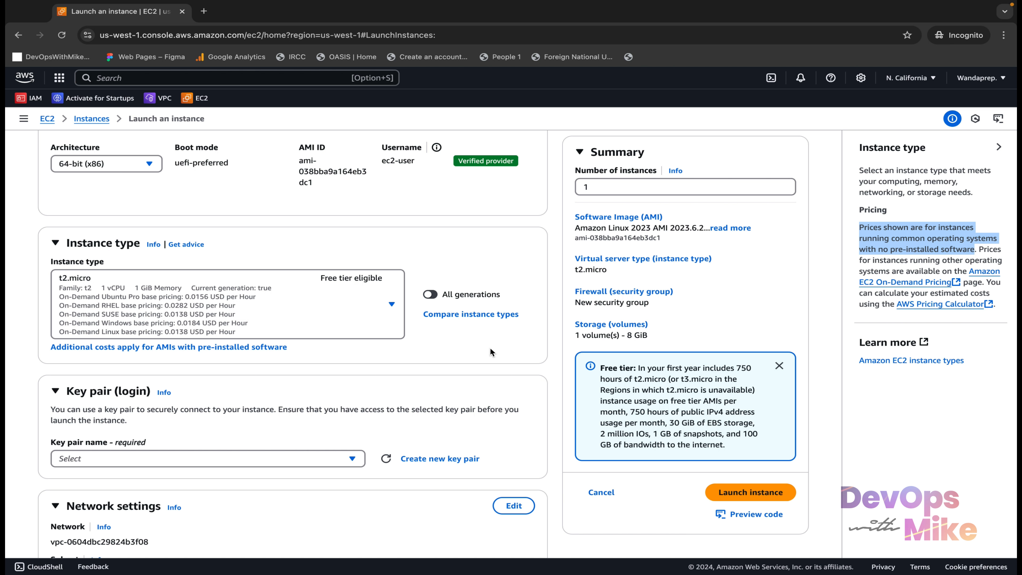
Look through the available instance types with their memory and pricing, and choose the free-tier eligible t2.micro
left_click(389, 305)
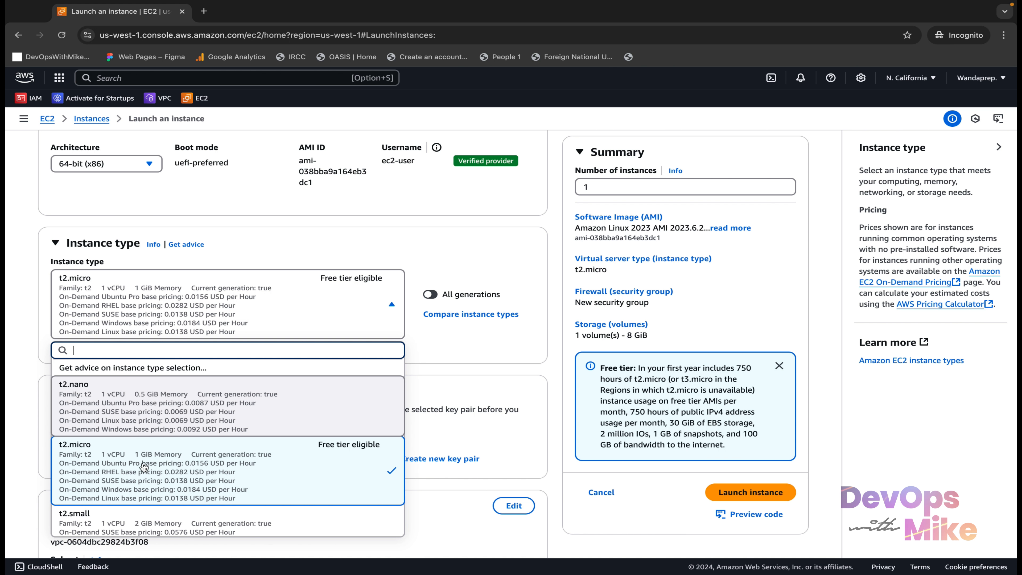
scroll(141, 471, "down", 2)
scroll(138, 478, "down", 8)
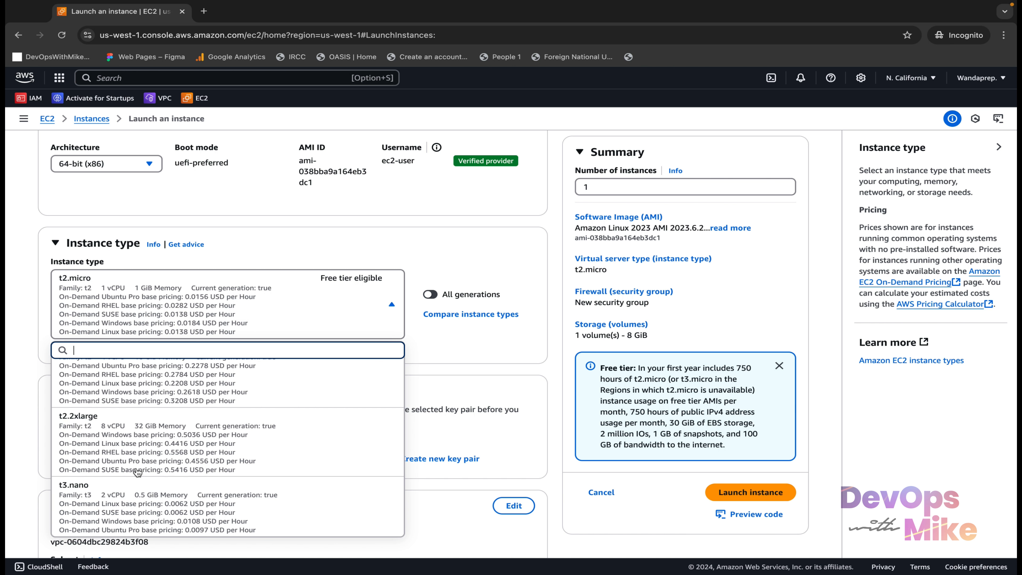
scroll(137, 472, "down", 3)
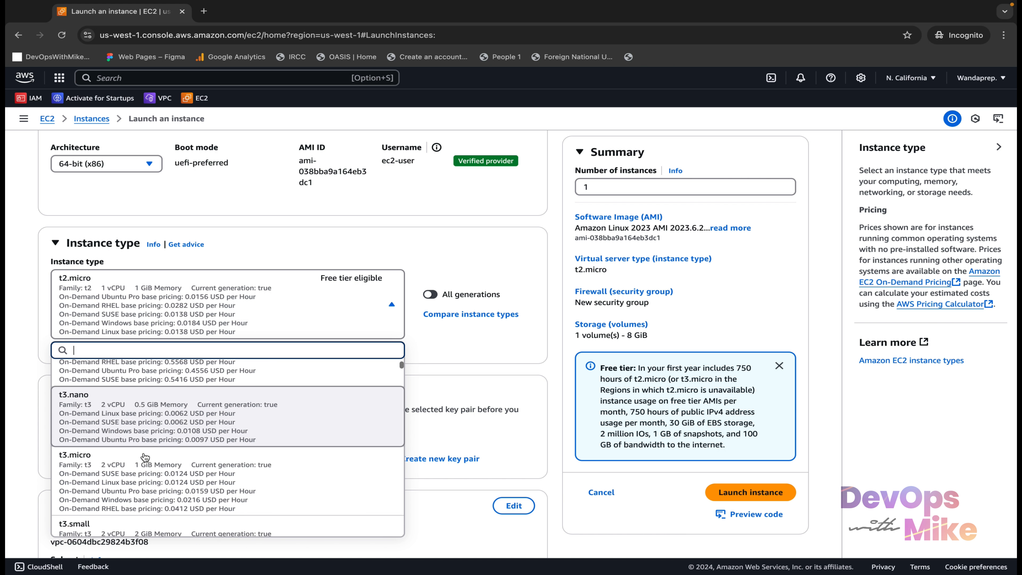
scroll(145, 457, "up", 3)
scroll(144, 457, "up", 10)
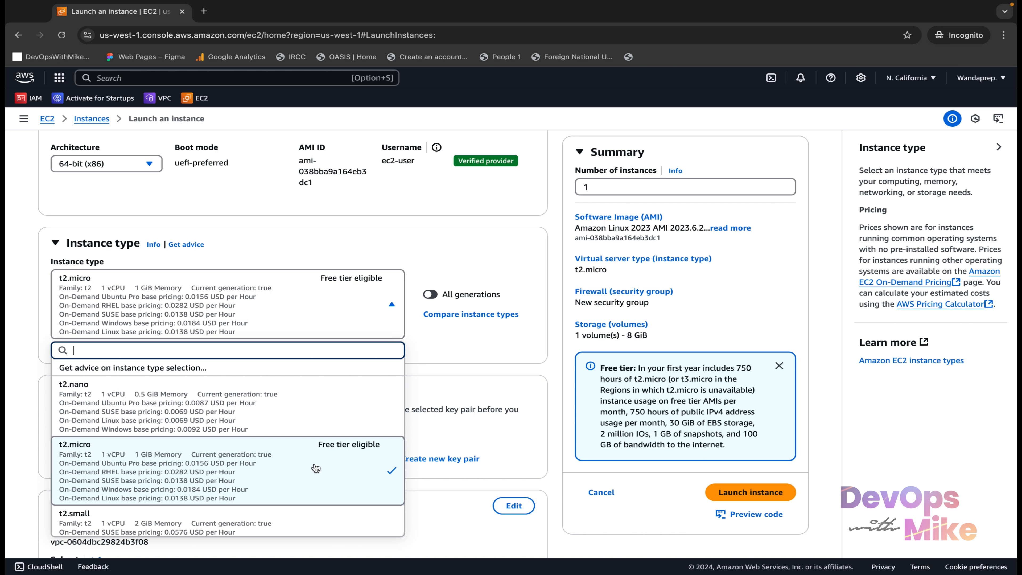
left_click(291, 467)
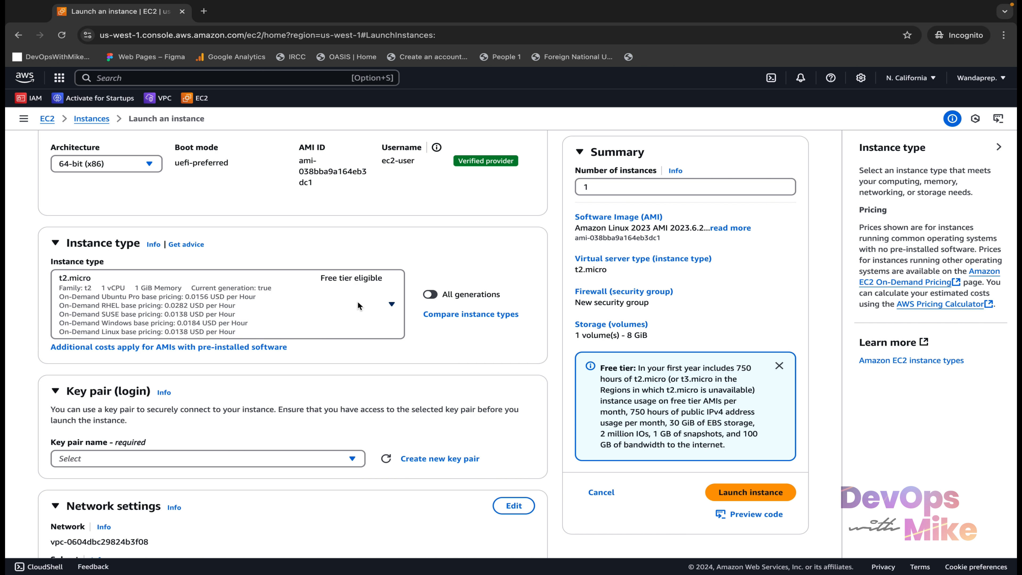
Check which key pair choices are available for logging in to the instance
scroll(358, 306, "down", 2)
scroll(358, 306, "down", 1)
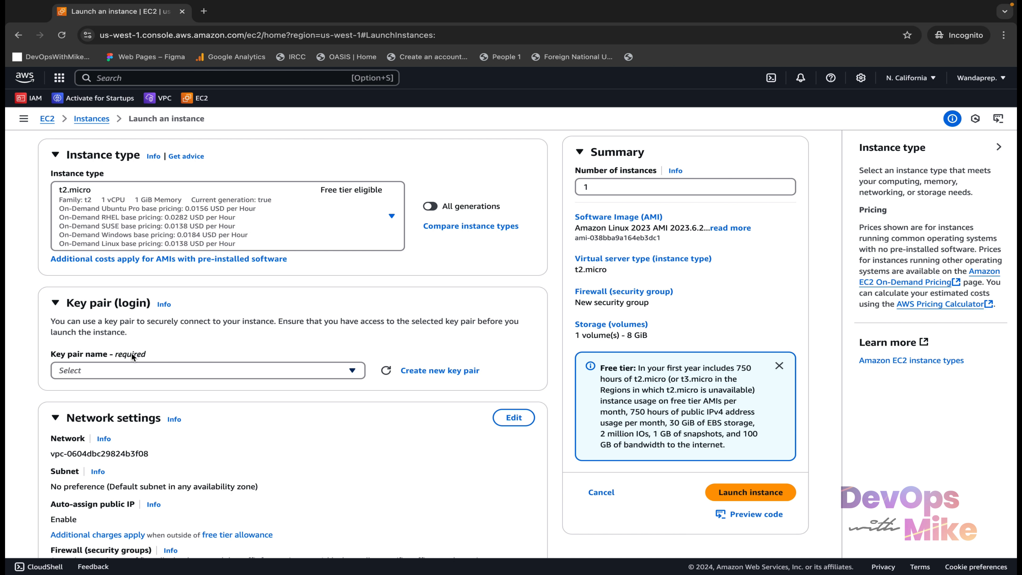
left_click(158, 368)
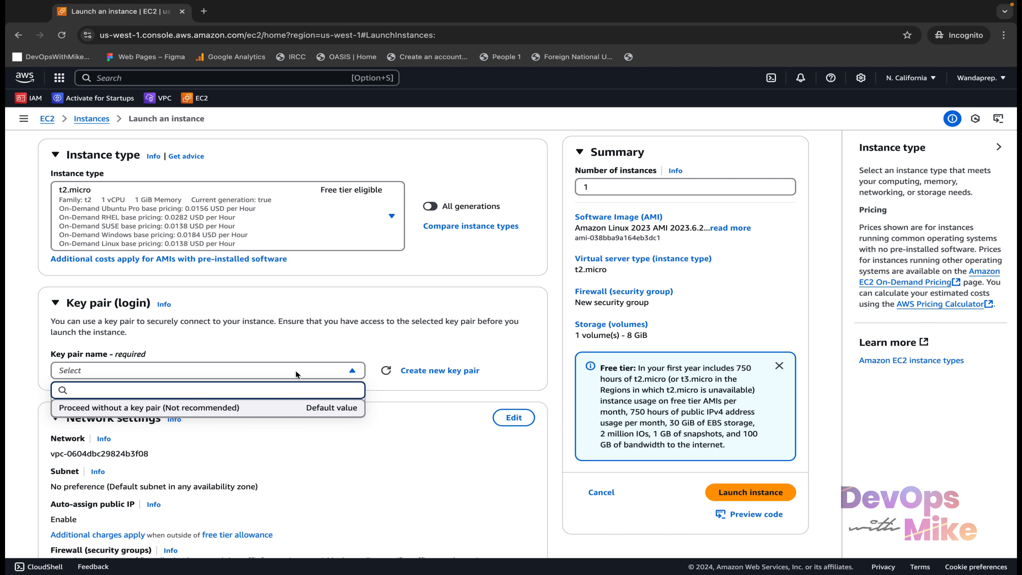
left_click(314, 339)
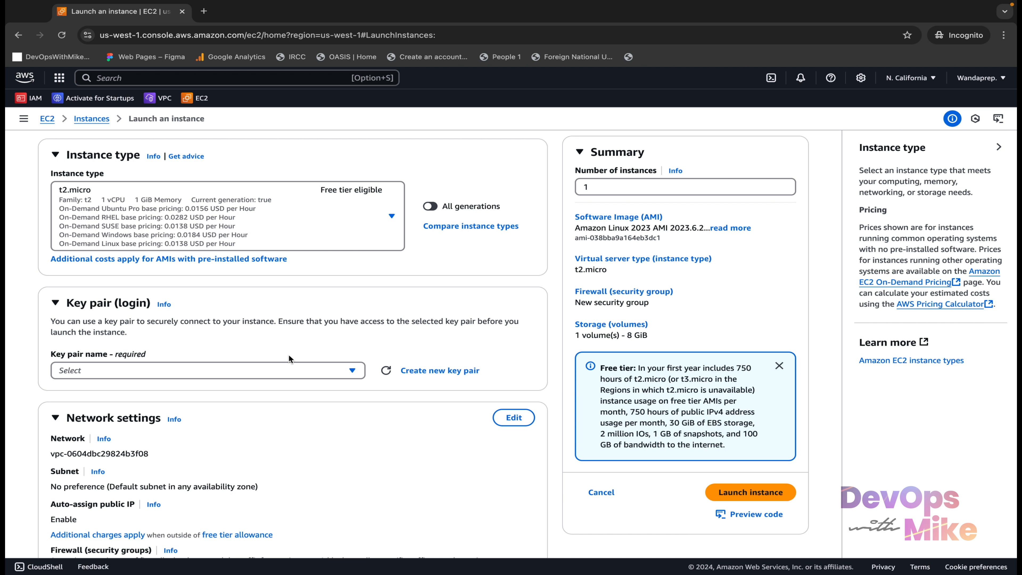
Create an RSA key pair named devopswithmike-kp in .pem format and save the private key file to Downloads
left_click(451, 371)
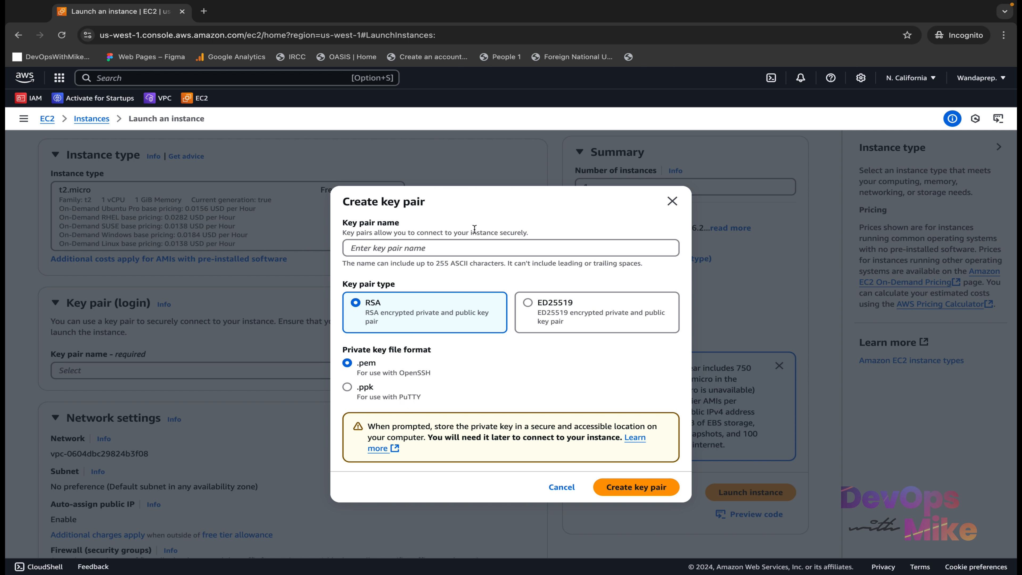
left_click(454, 248)
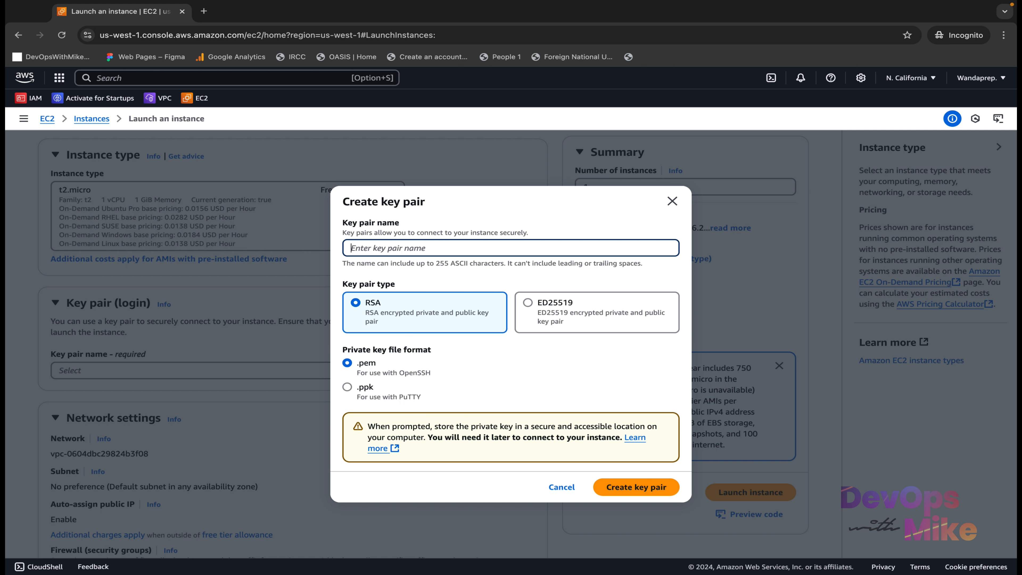
type("devopswithmike-kp")
left_click(428, 248)
left_click_drag(428, 247, 346, 251)
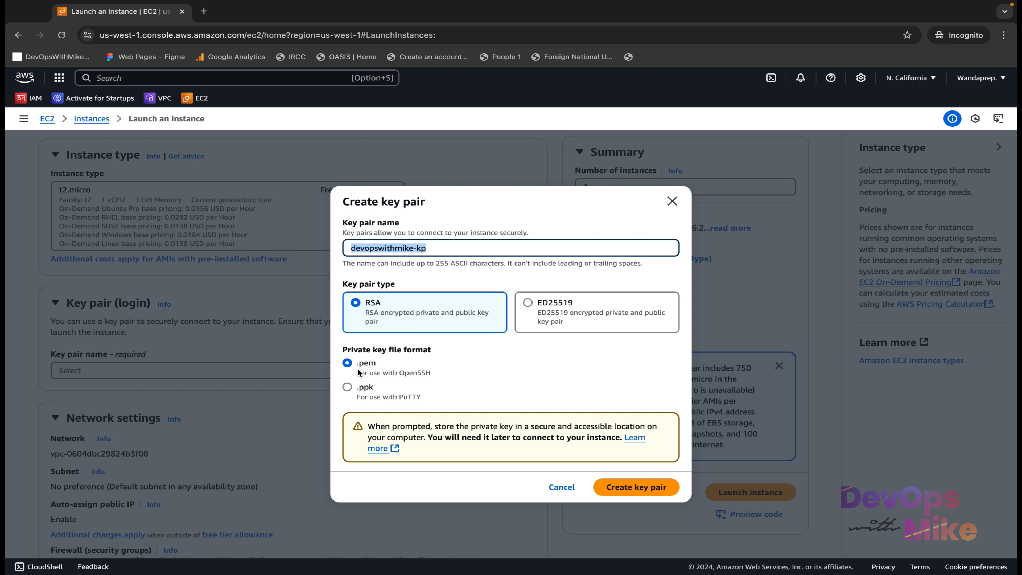
left_click(627, 488)
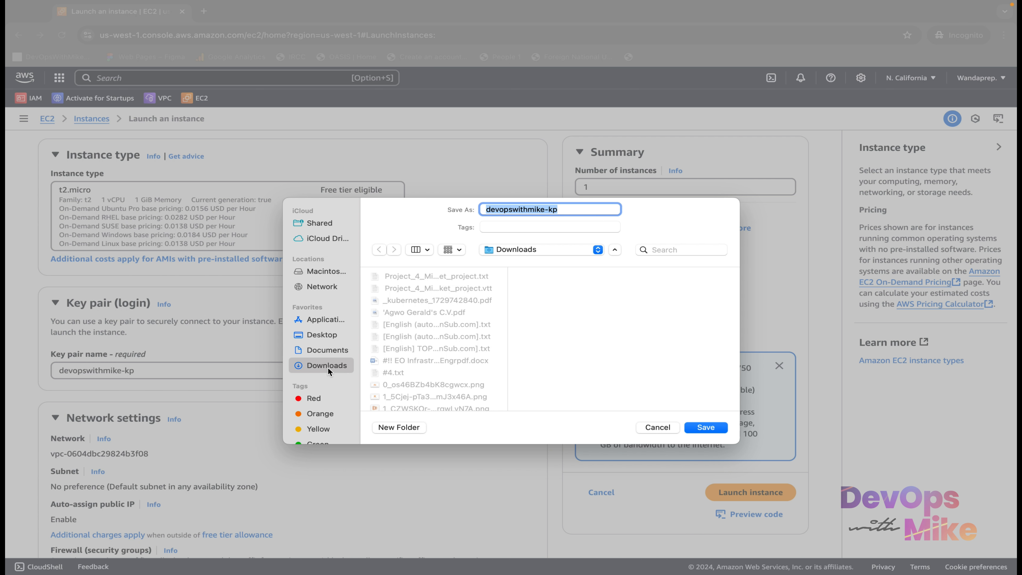
left_click(705, 428)
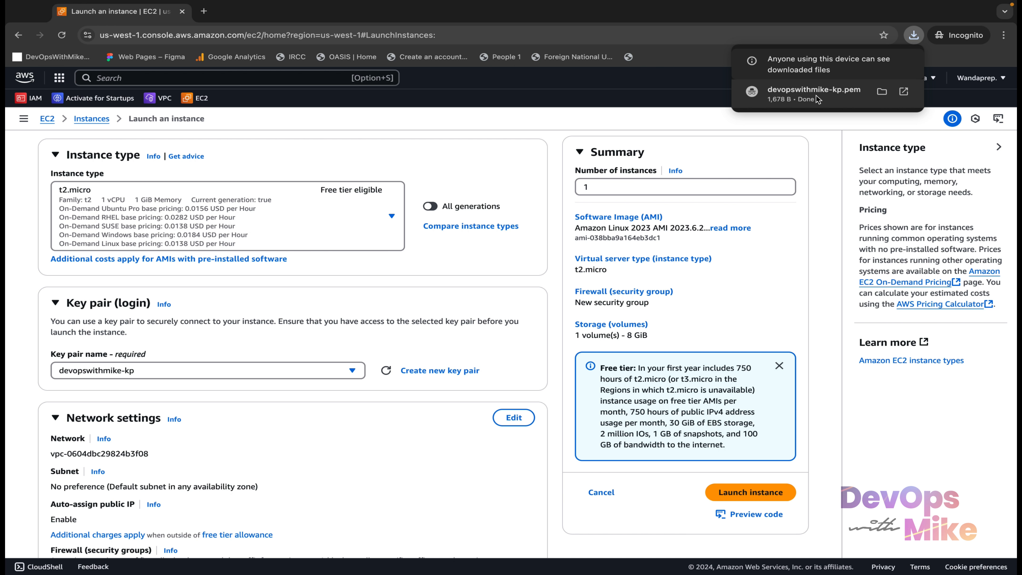
key("ctrl+Left")
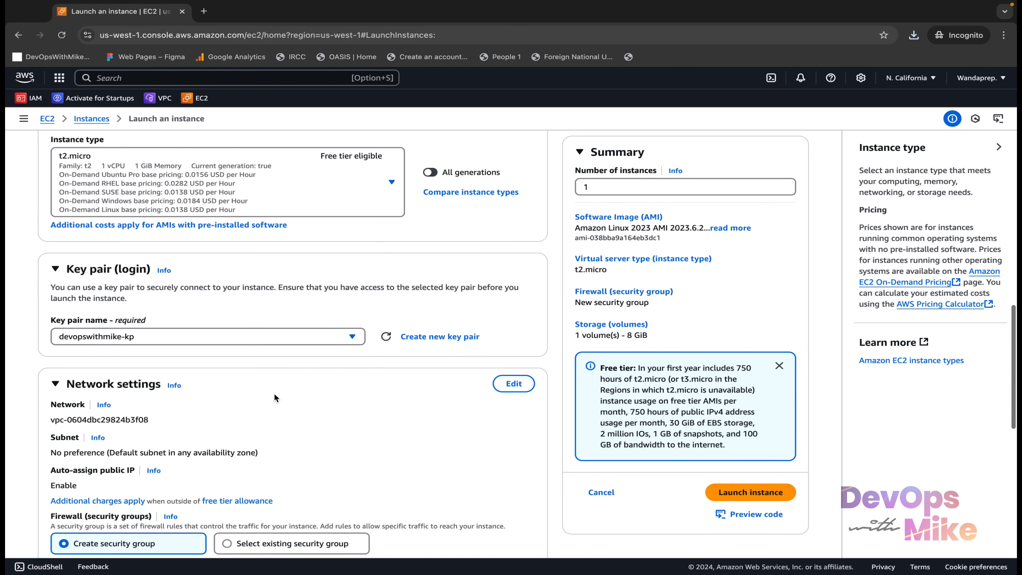
Open the network settings for editing and set the VPC to devopswithmike-prod-vpc
scroll(274, 393, "down", 5)
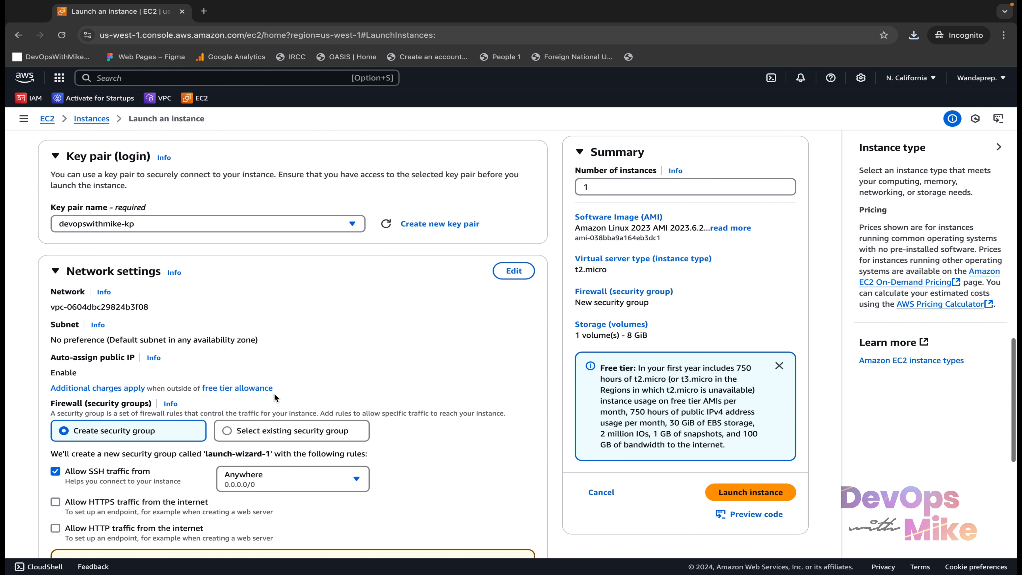
scroll(274, 393, "down", 1)
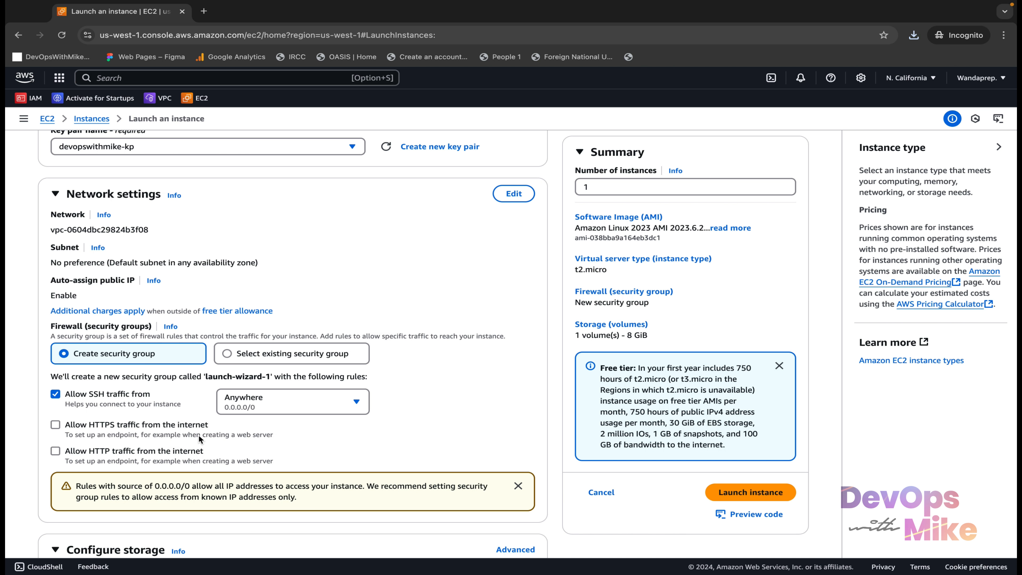
scroll(253, 359, "down", 1)
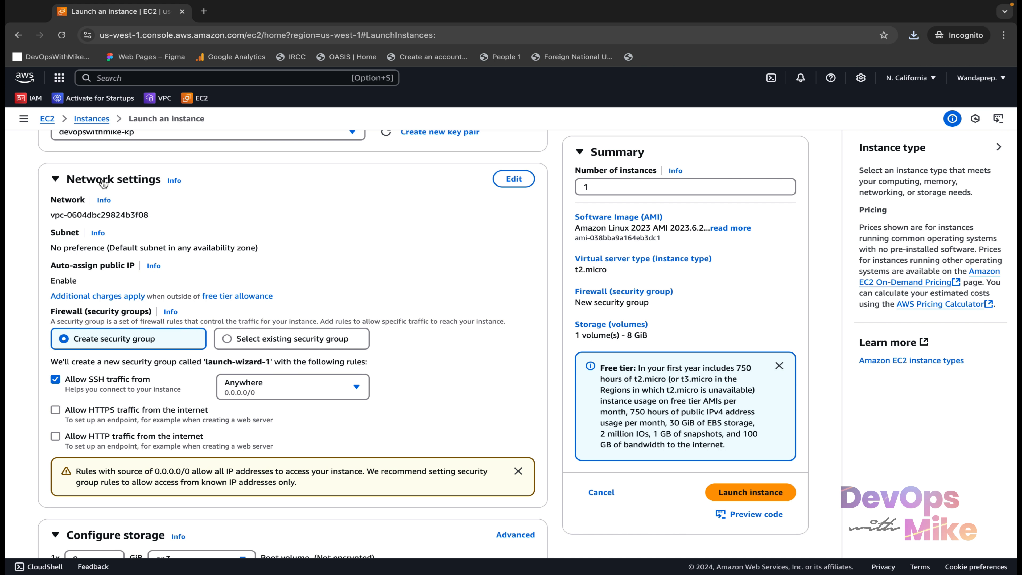
left_click(518, 180)
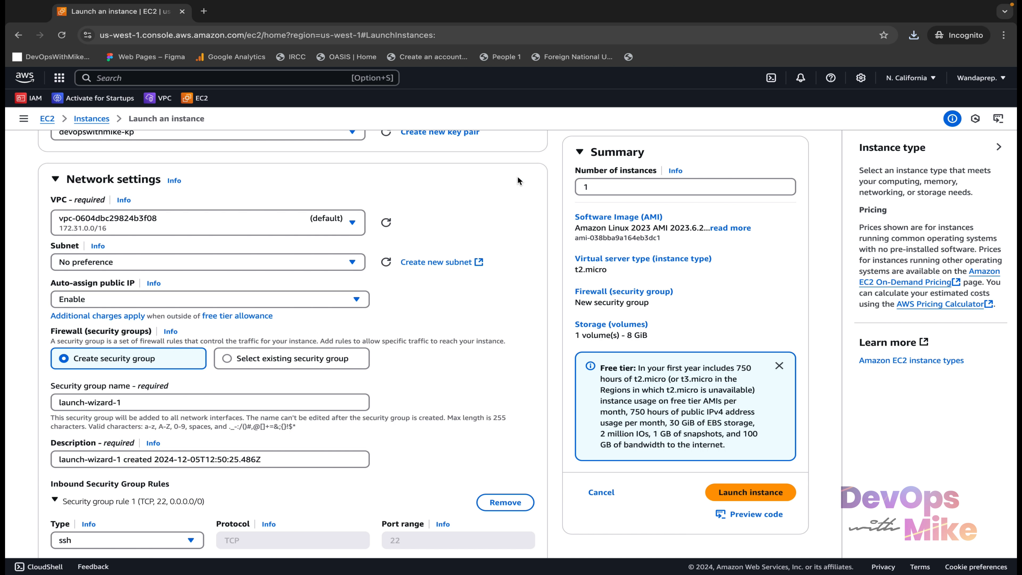
scroll(362, 341, "down", 2)
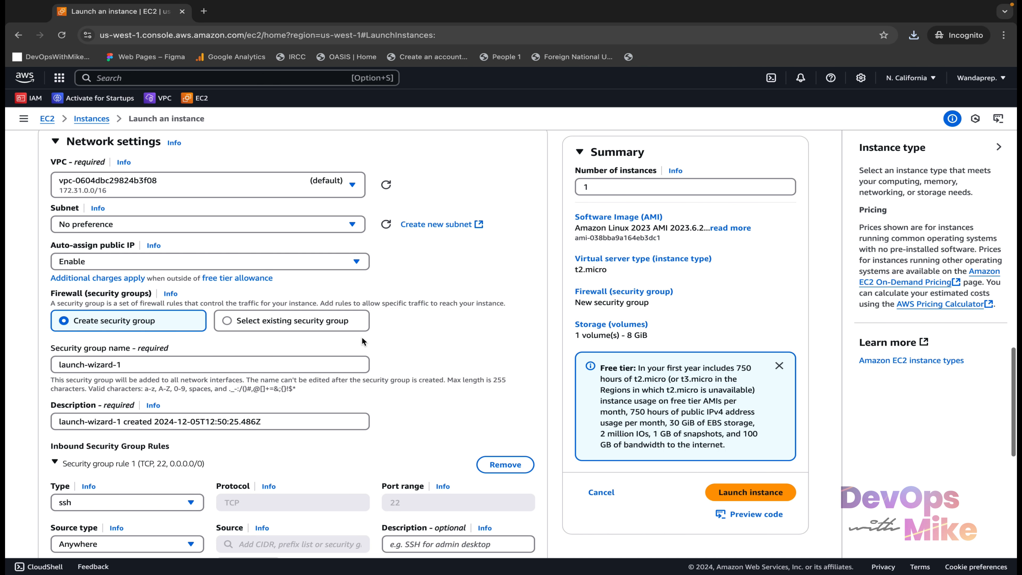
scroll(363, 332, "down", 2)
scroll(363, 314, "up", 3)
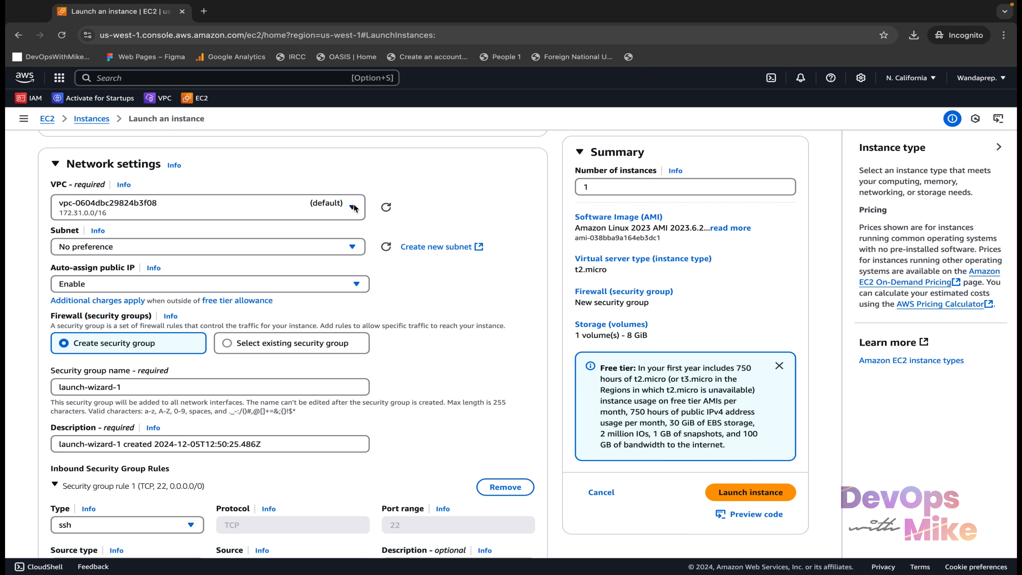
left_click(327, 208)
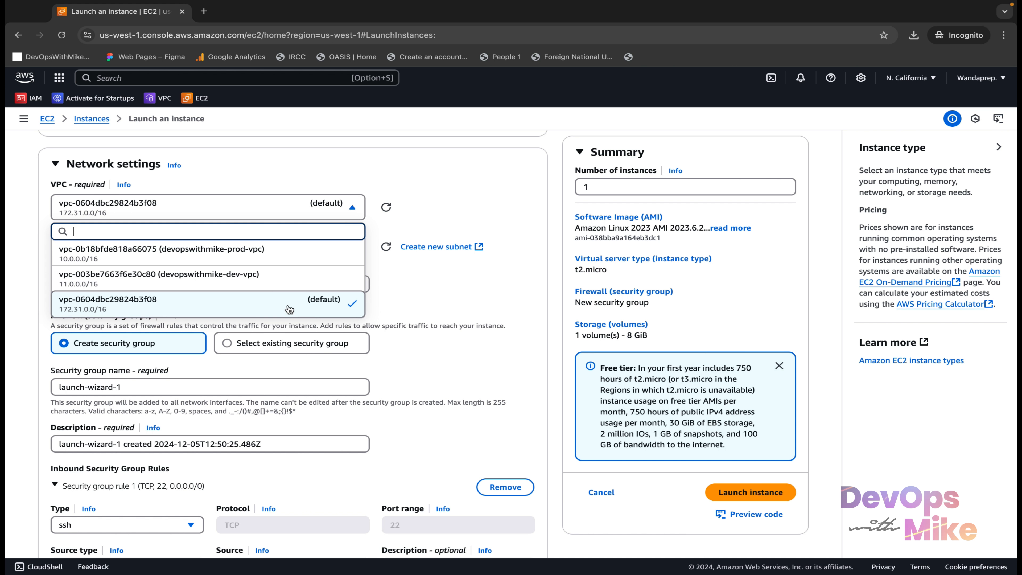
left_click(306, 257)
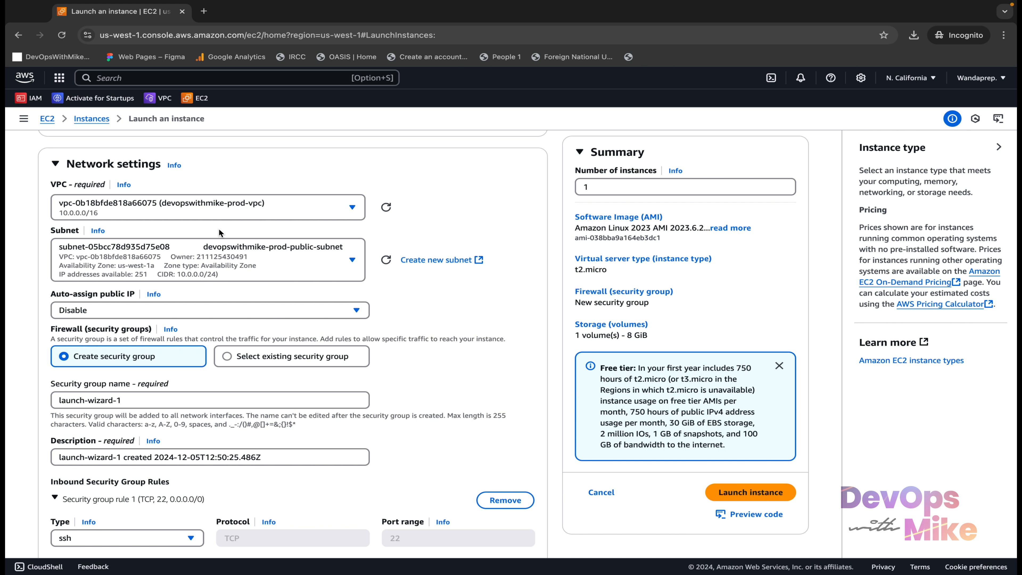
Choose the devopswithmike-prod-public-subnet subnet after checking its help, and enable auto-assign public IP
left_click(104, 231)
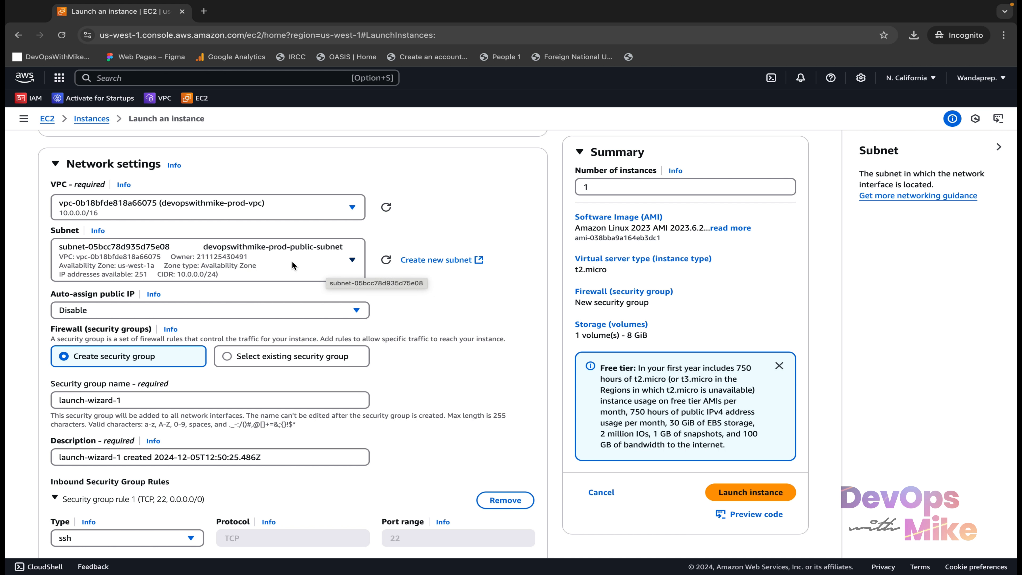
left_click(330, 267)
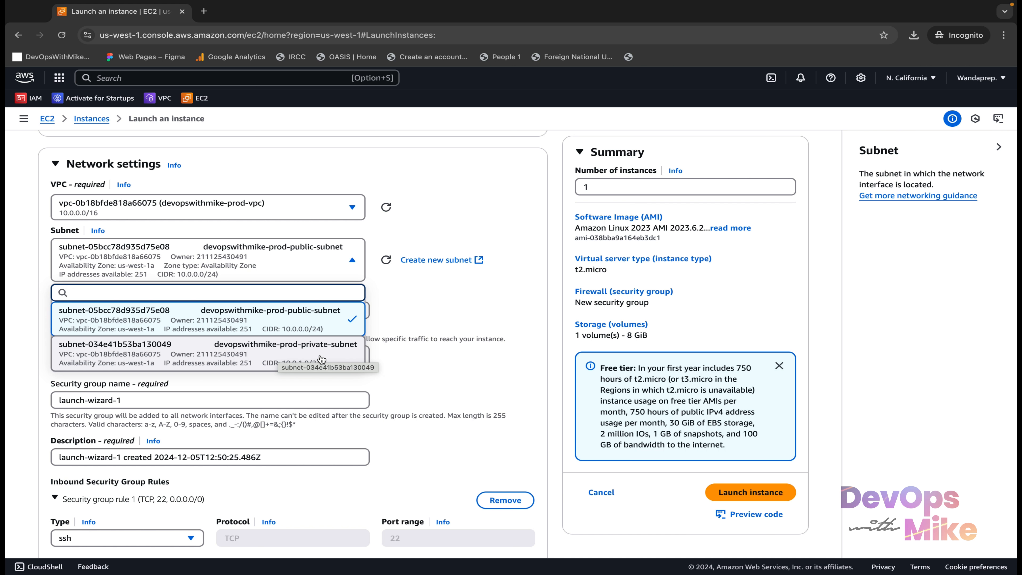
left_click(312, 324)
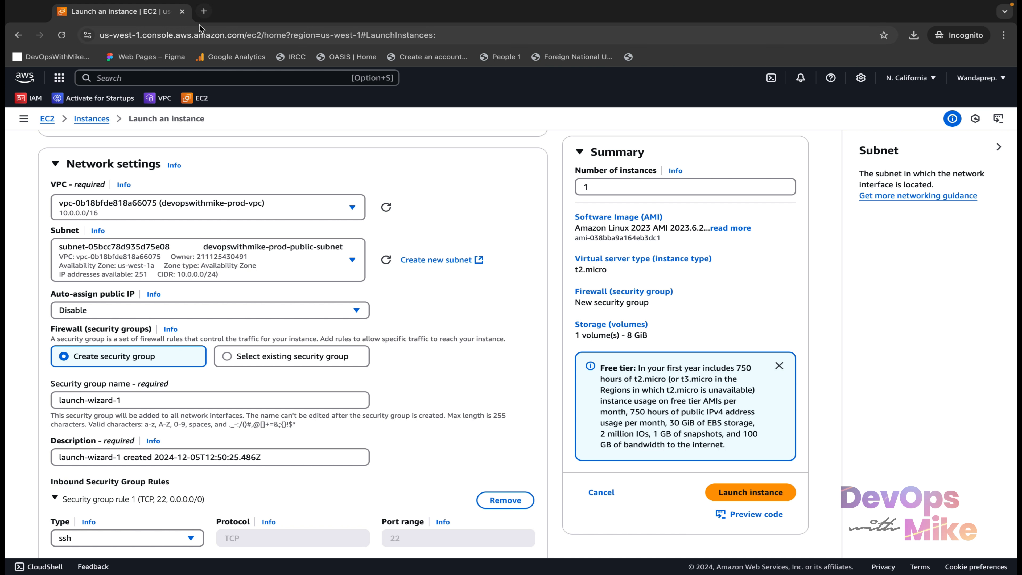
left_click(94, 312)
left_click(87, 329)
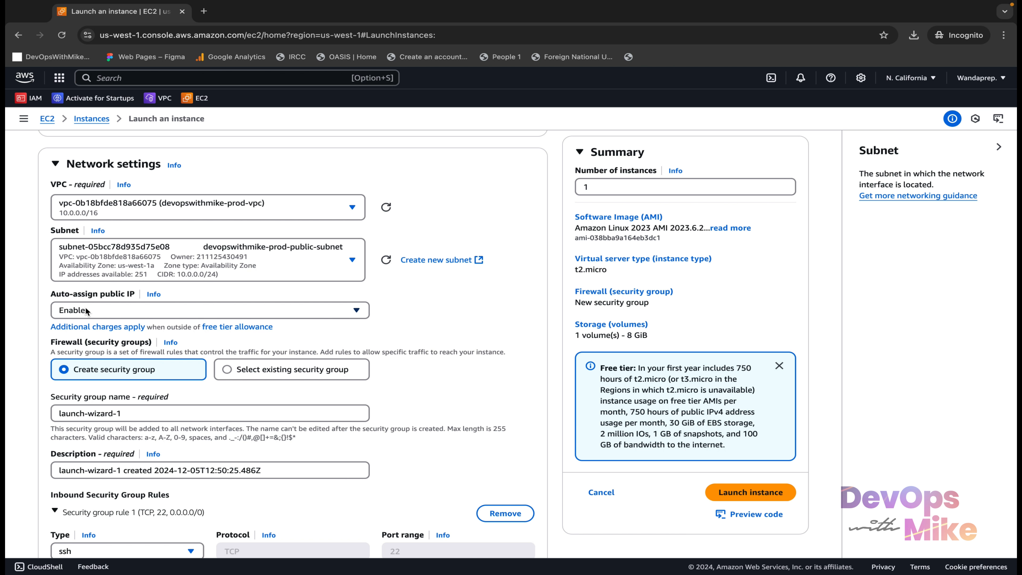
Try the existing security group devopswithmike-sg for the firewall, and switch back to creating a new security group
scroll(85, 307, "down", 1)
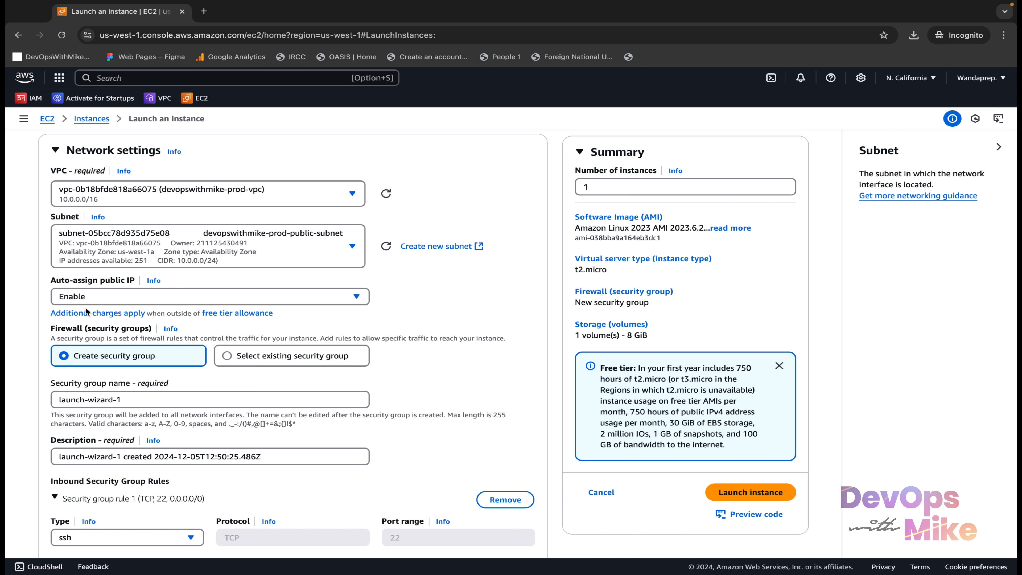
scroll(85, 307, "down", 3)
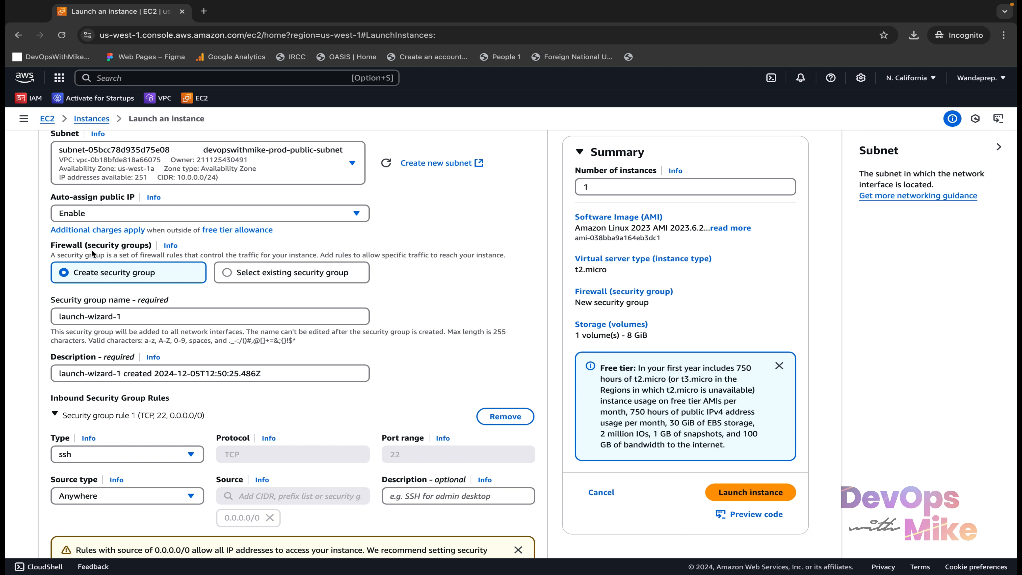
left_click(242, 279)
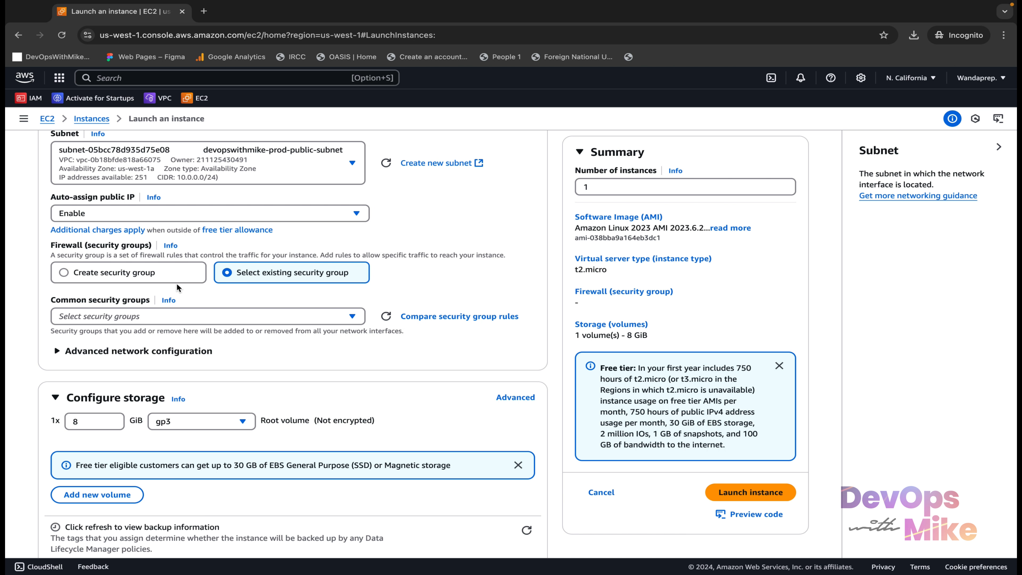
left_click(152, 278)
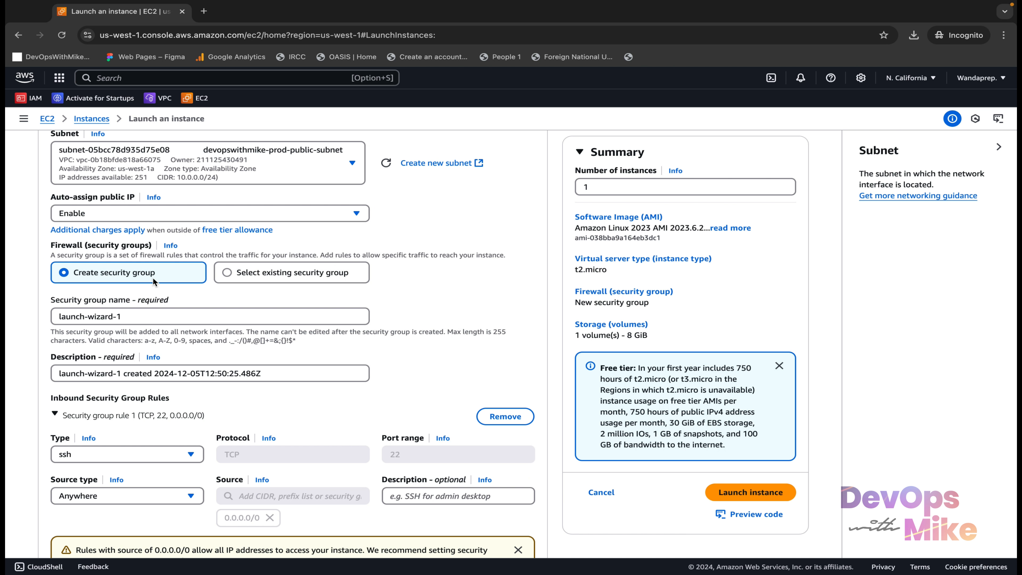
left_click(245, 272)
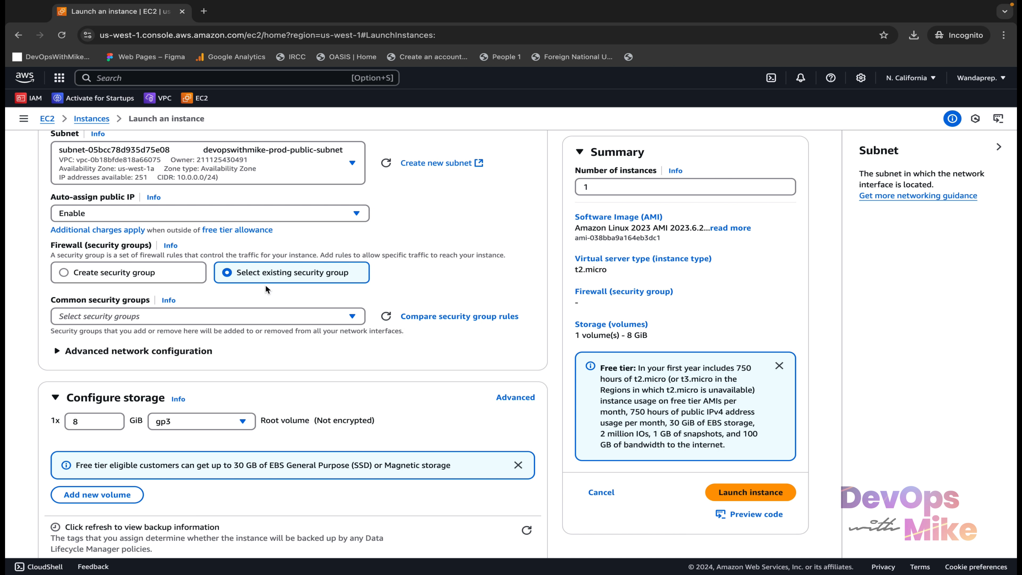
left_click(266, 317)
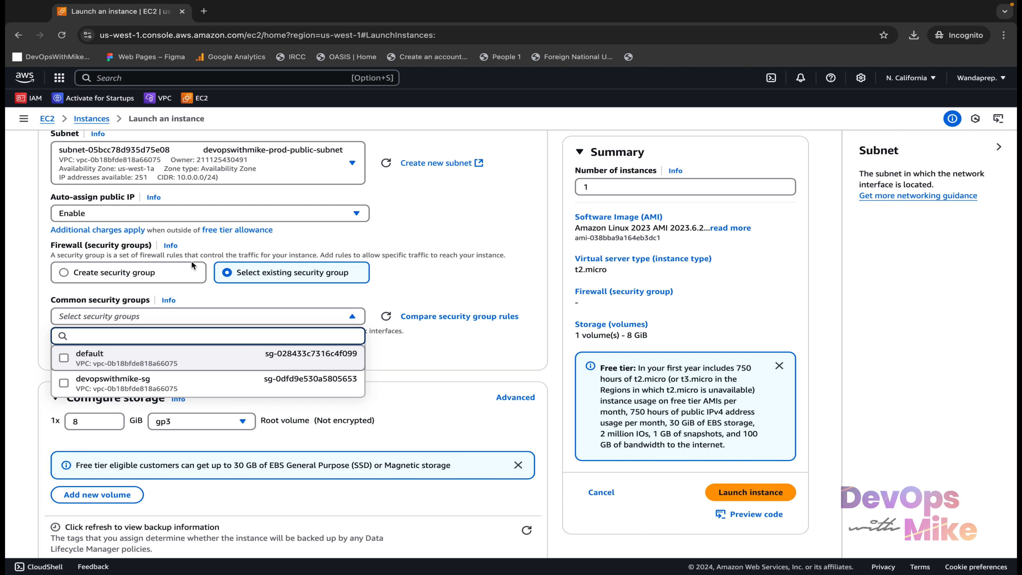
left_click(196, 384)
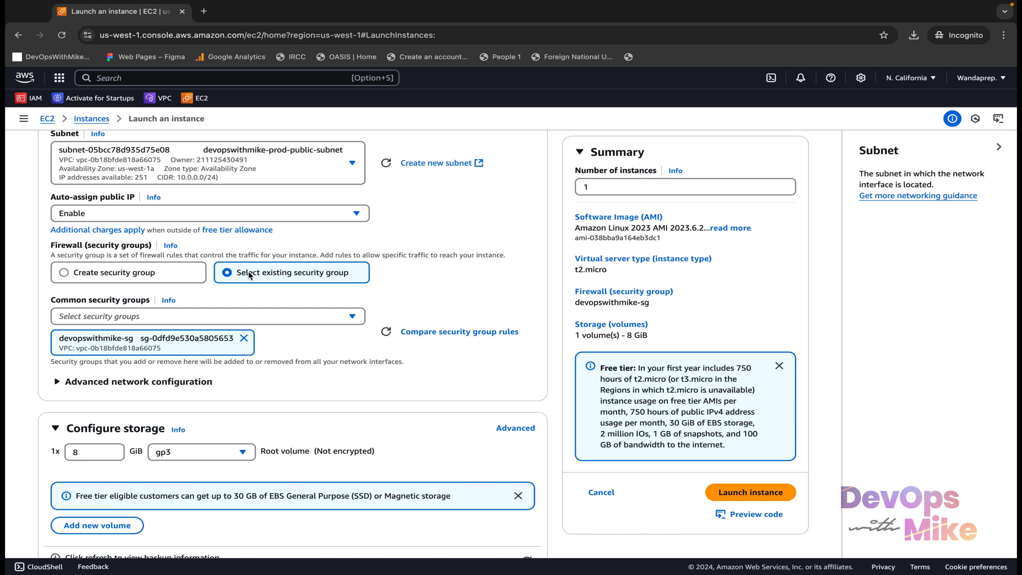
left_click(98, 273)
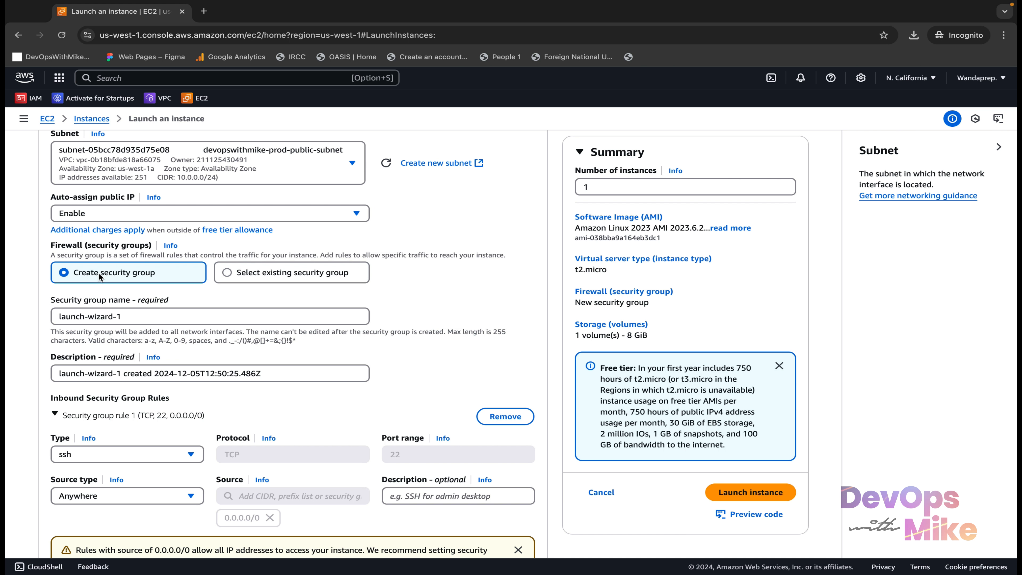
scroll(98, 272, "up", 1)
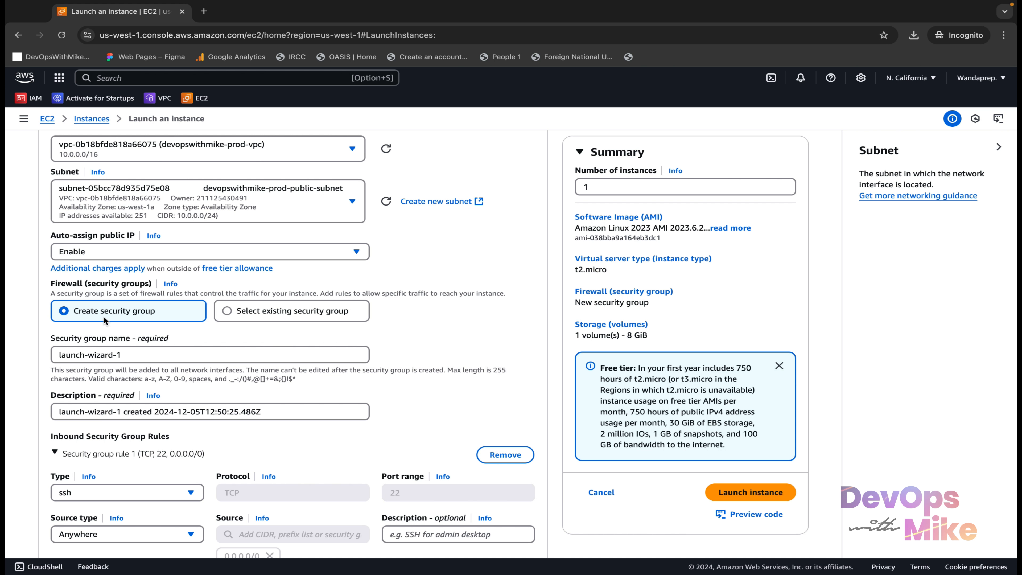
Name the new security group devopswithmike-instance-sg
left_click_drag(129, 354, 25, 350)
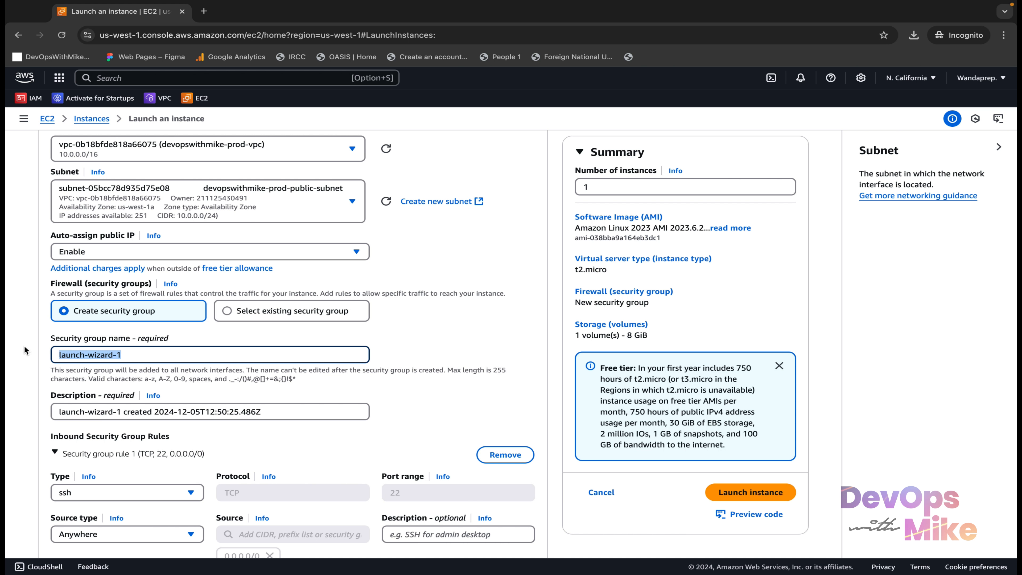
type("devopswi")
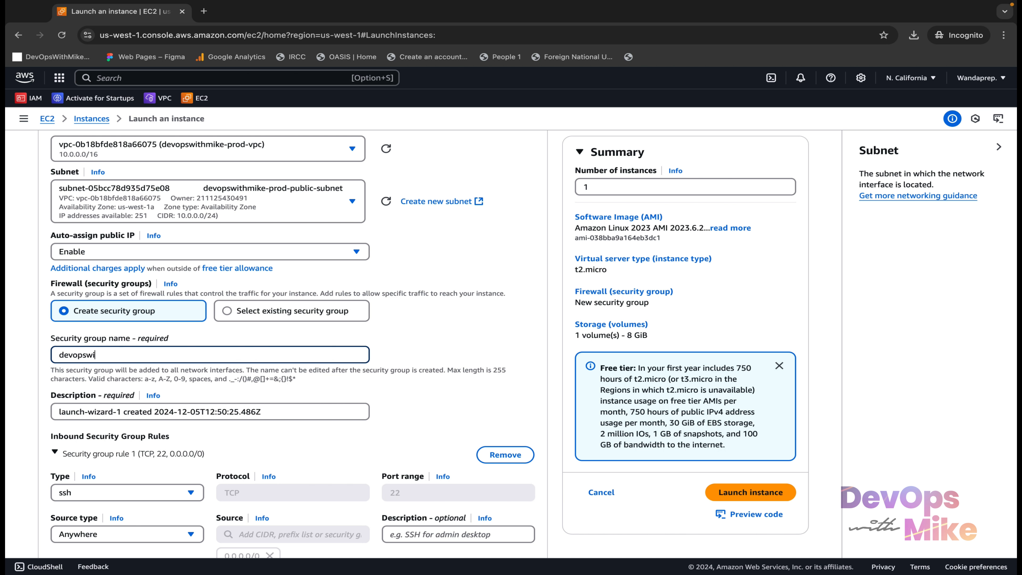
type("thmike-instance-sg")
Replace launch-wizard-1 in the security group description with the group name devopswithmike-instance-sg, keeping the creation timestamp text
triple_click(169, 354)
right_click(83, 351)
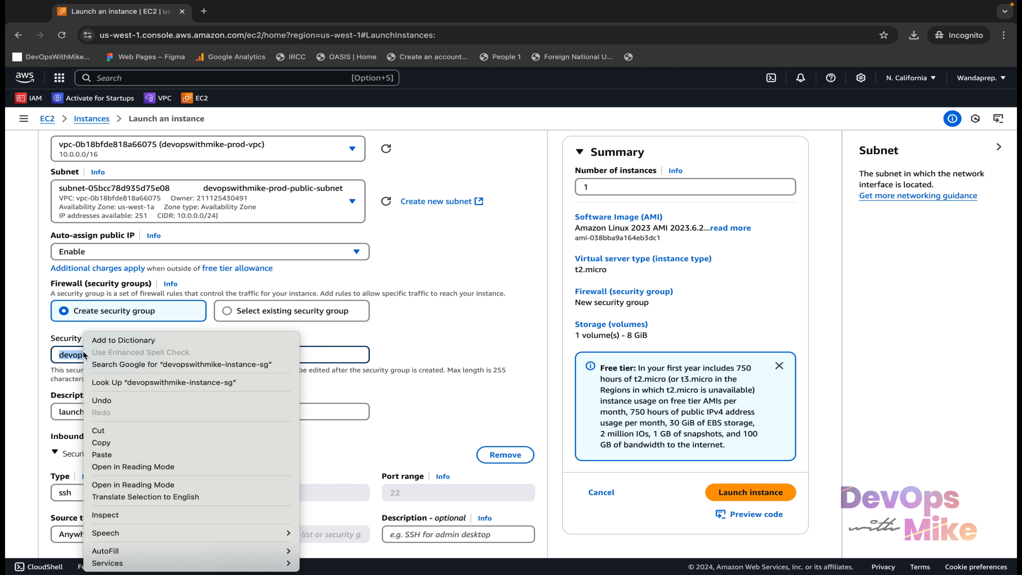
left_click(112, 432)
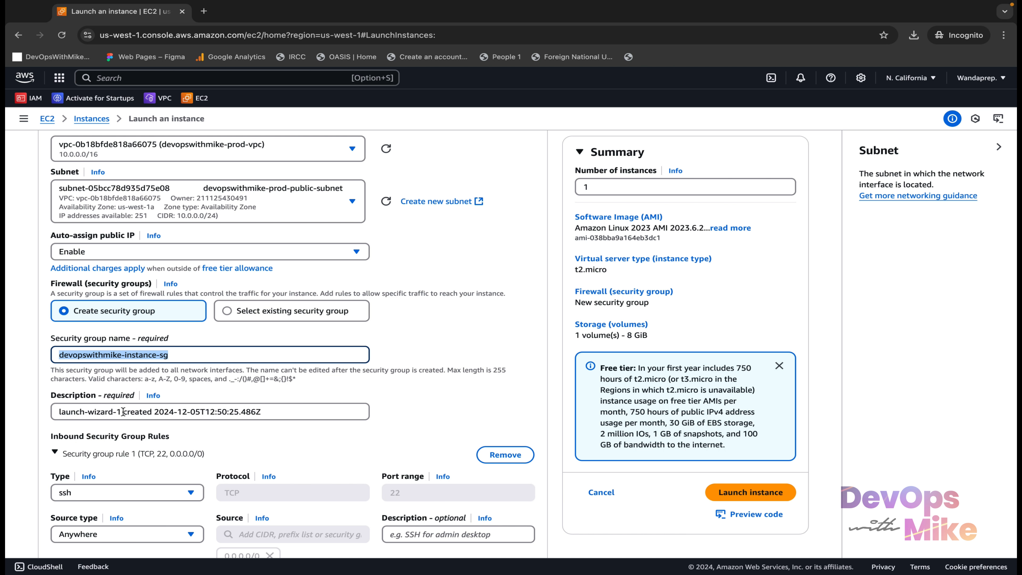
left_click_drag(123, 411, 26, 411)
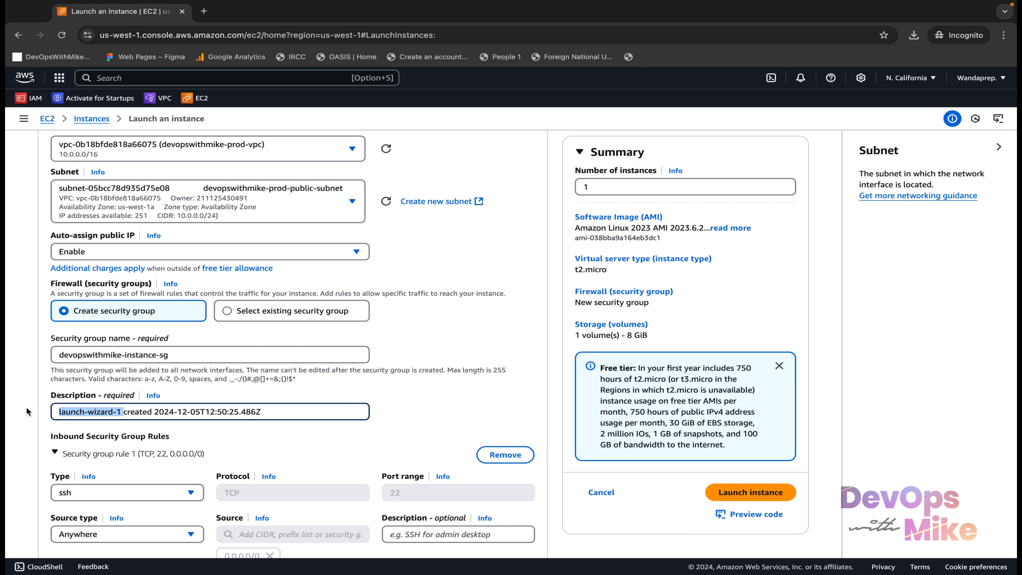
key("super+v")
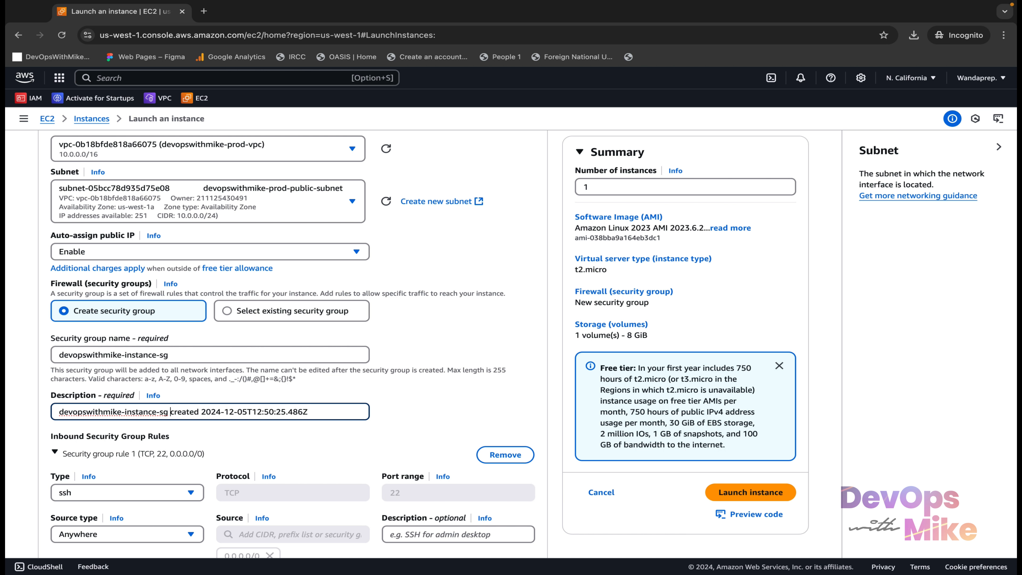
left_click(178, 348)
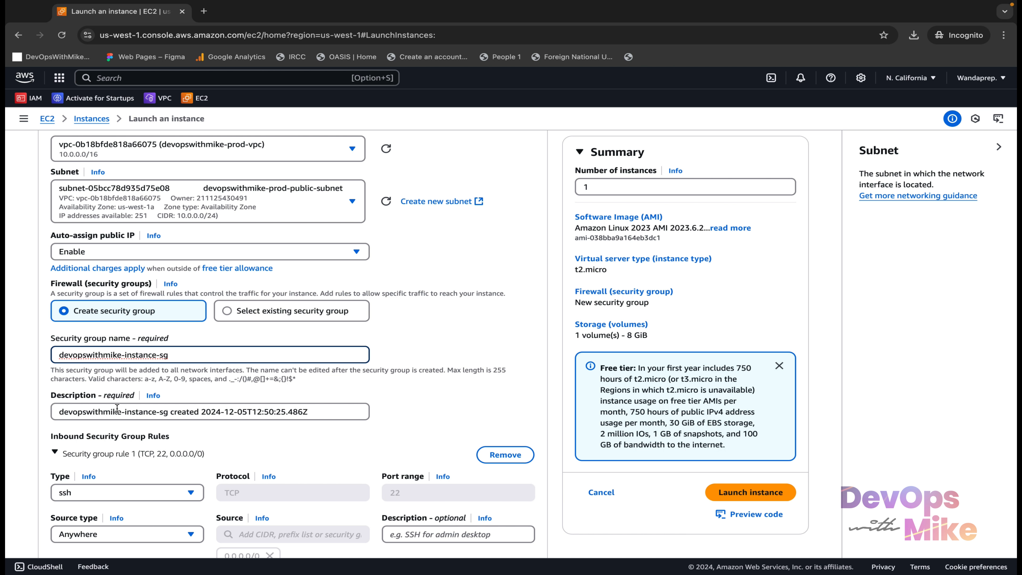
left_click(160, 411)
left_click_drag(169, 411, 28, 401)
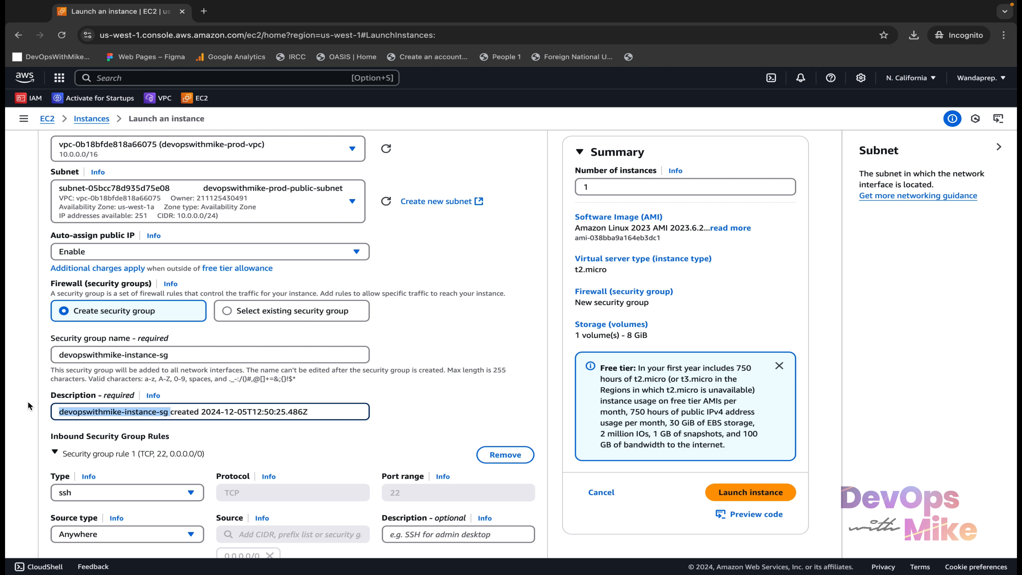
Examine the inbound SSH rule of the new security group, including its available source types
scroll(69, 482, "down", 3)
scroll(69, 482, "down", 1)
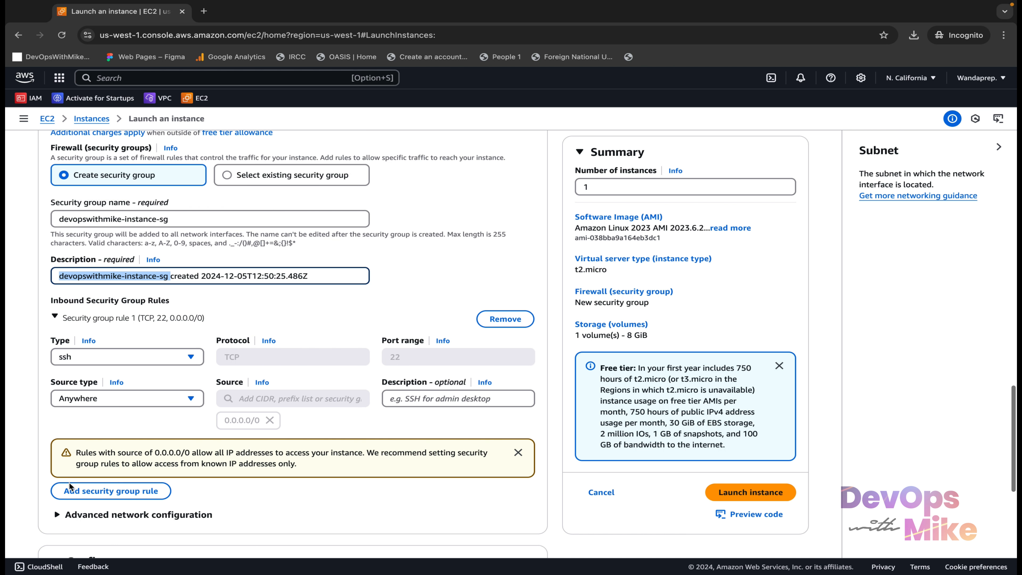
left_click(173, 308)
left_click_drag(173, 308, 43, 302)
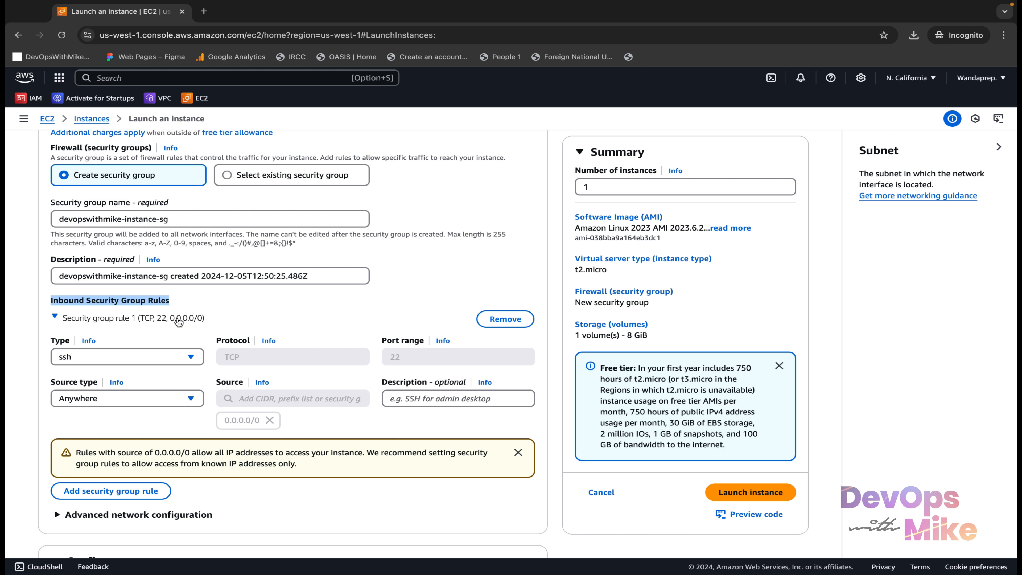
left_click(168, 400)
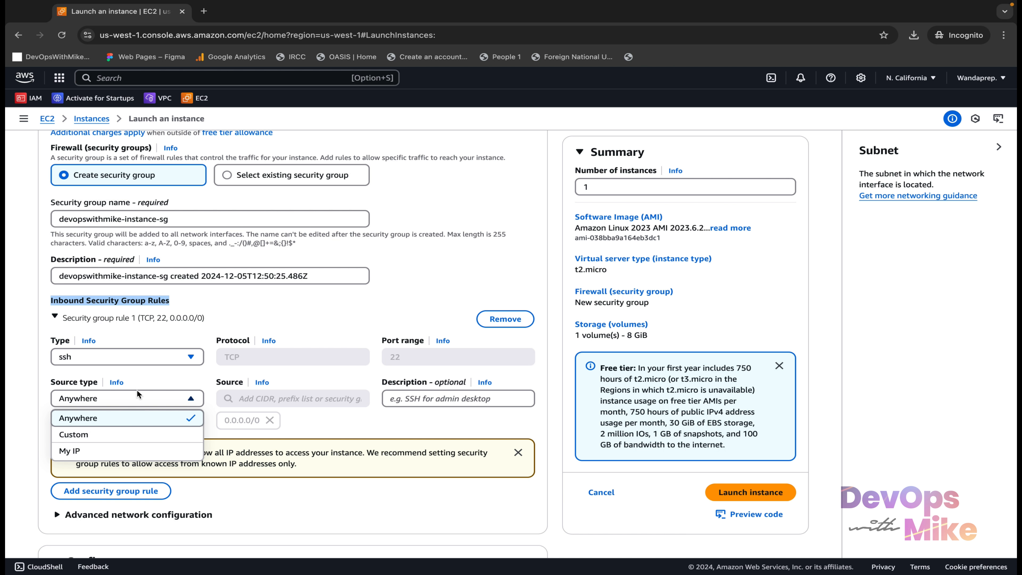
left_click(169, 322)
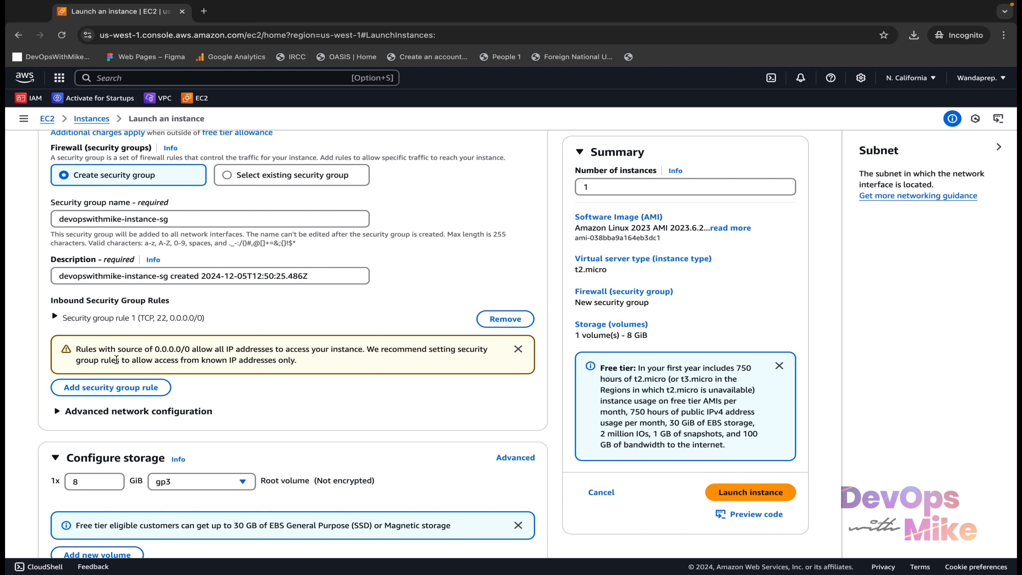
left_click(139, 318)
Add a second inbound security group rule of type HTTP with the source type Anywhere
scroll(95, 345, "down", 3)
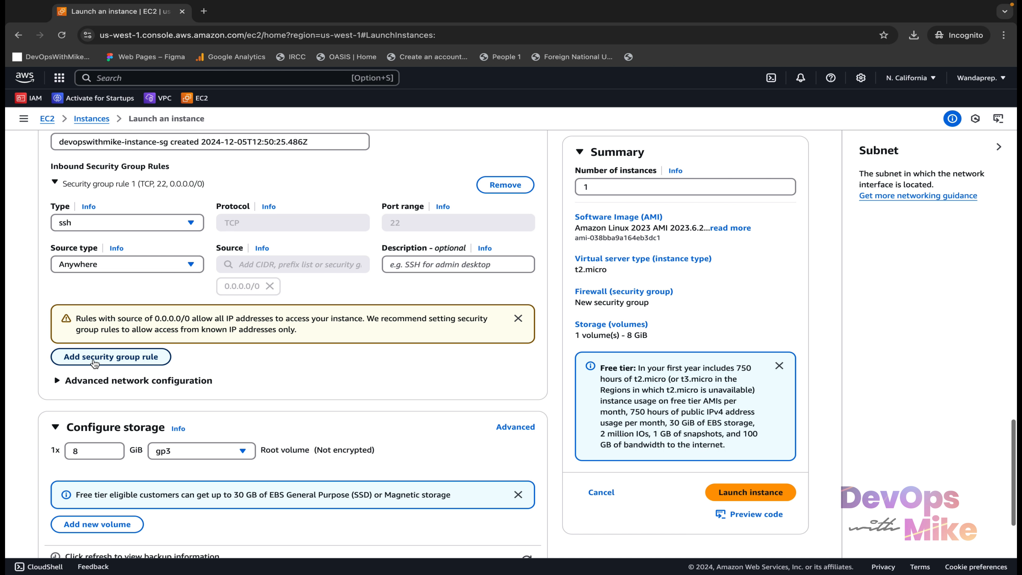
left_click(95, 356)
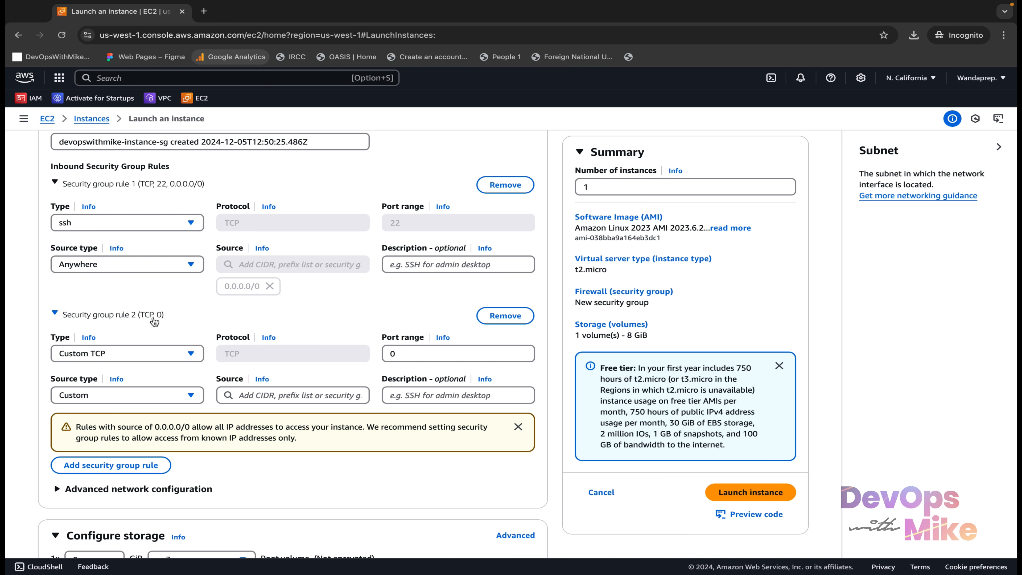
left_click(157, 359)
scroll(133, 324, "down", 2)
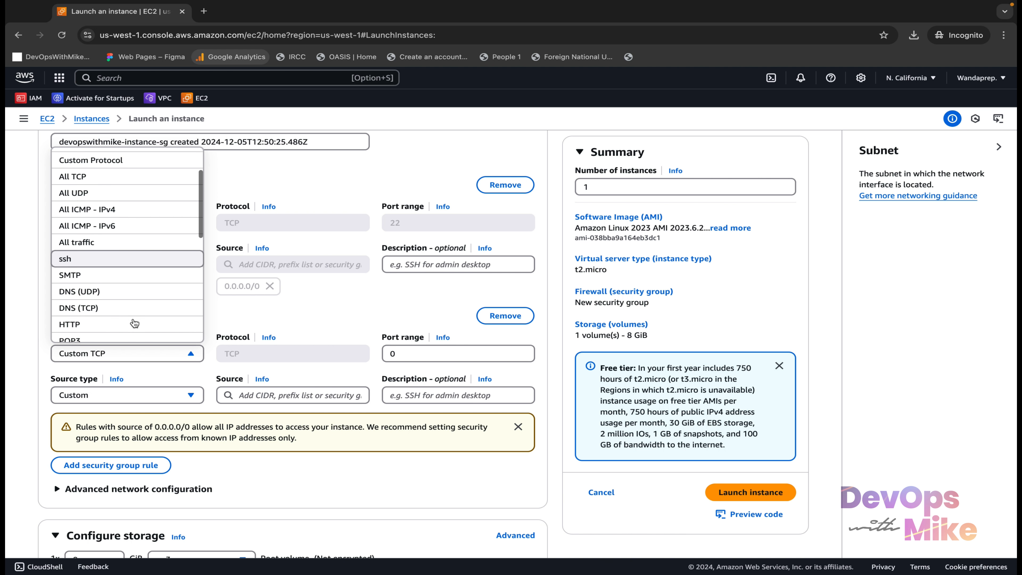
left_click(137, 295)
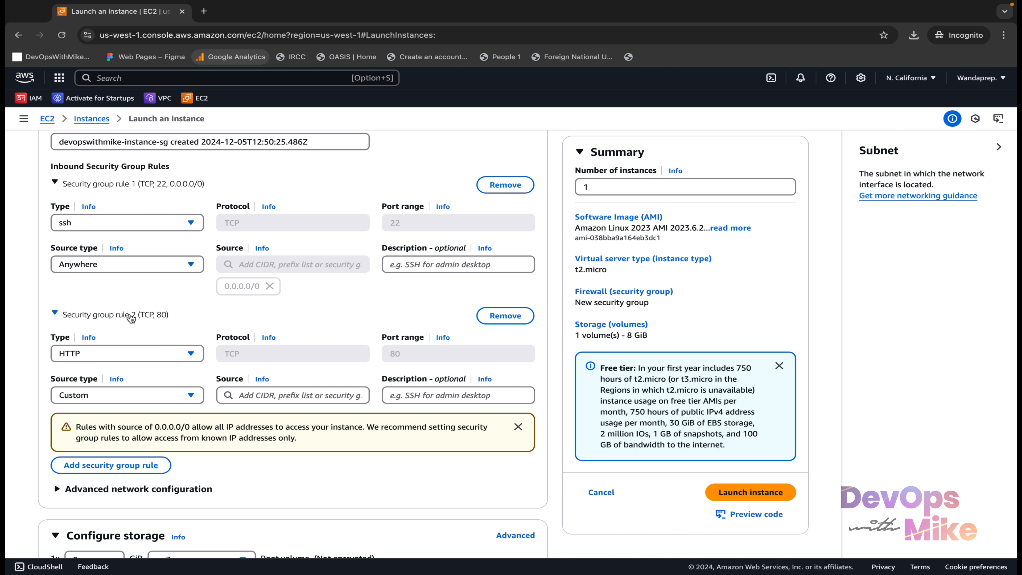
left_click(163, 352)
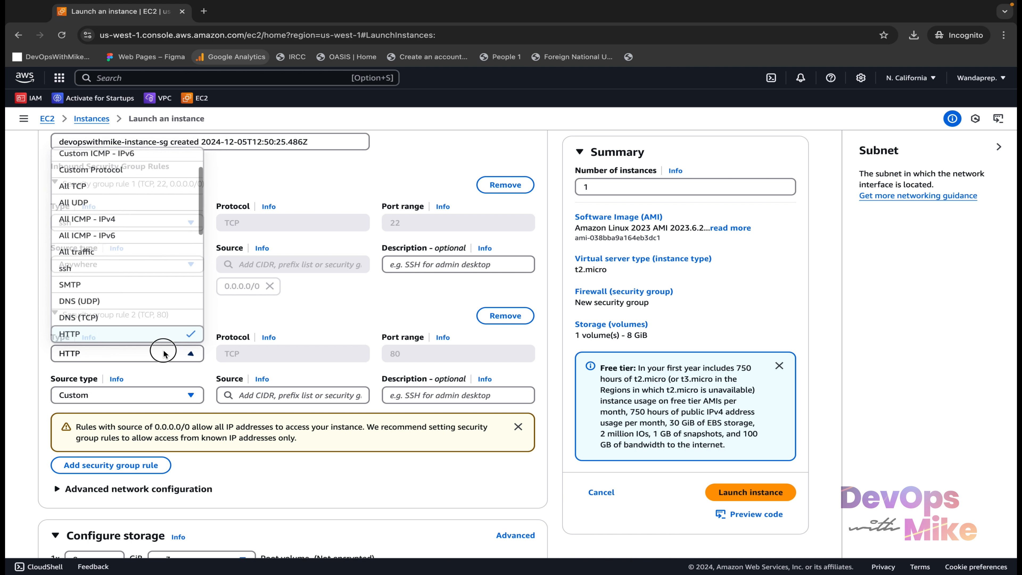
left_click(160, 334)
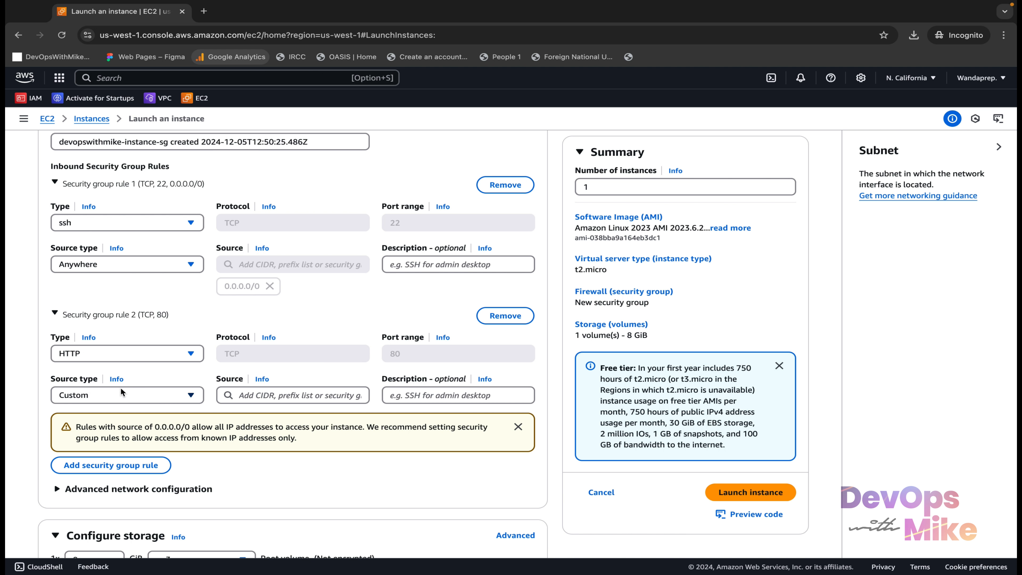
left_click(150, 393)
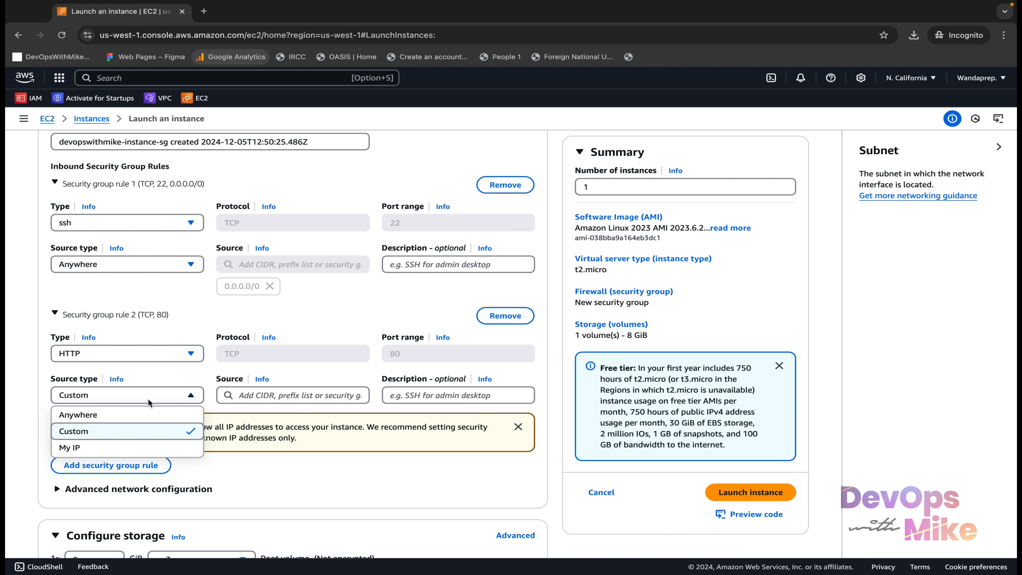
left_click(131, 414)
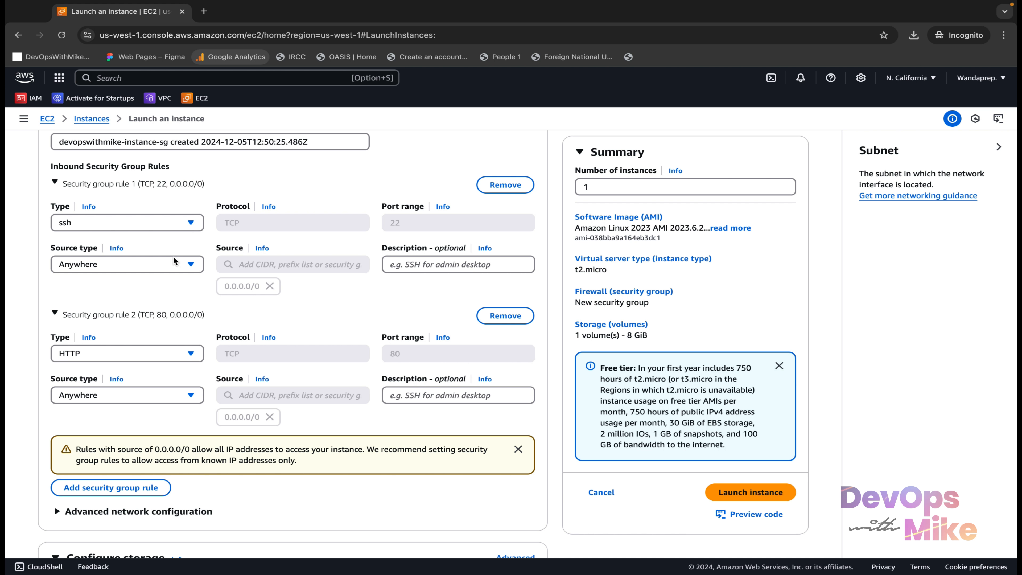
Review the root volume's size and type in the storage configuration, and expand the advanced details
scroll(178, 351, "down", 1)
scroll(178, 351, "down", 1)
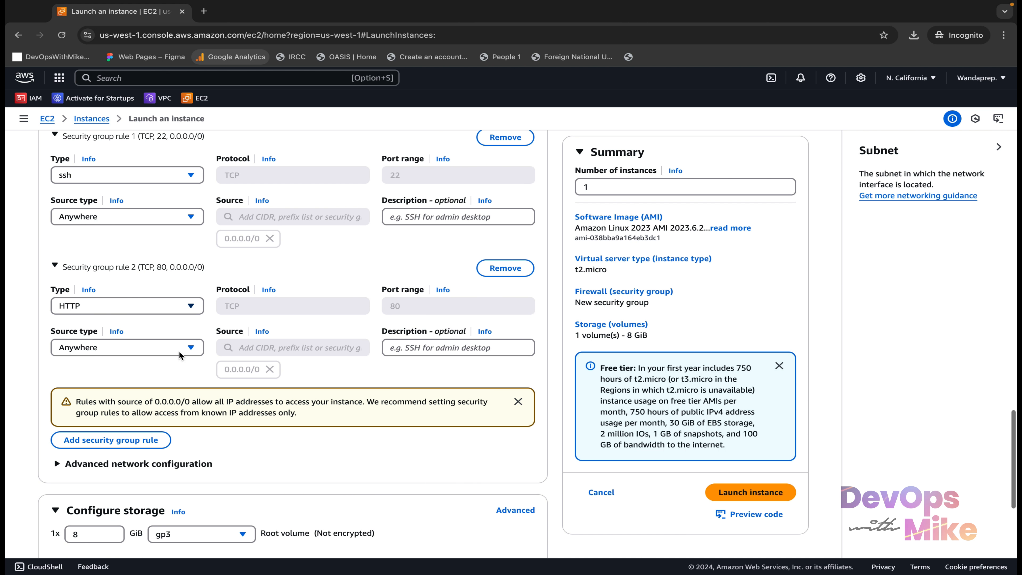
scroll(179, 351, "down", 5)
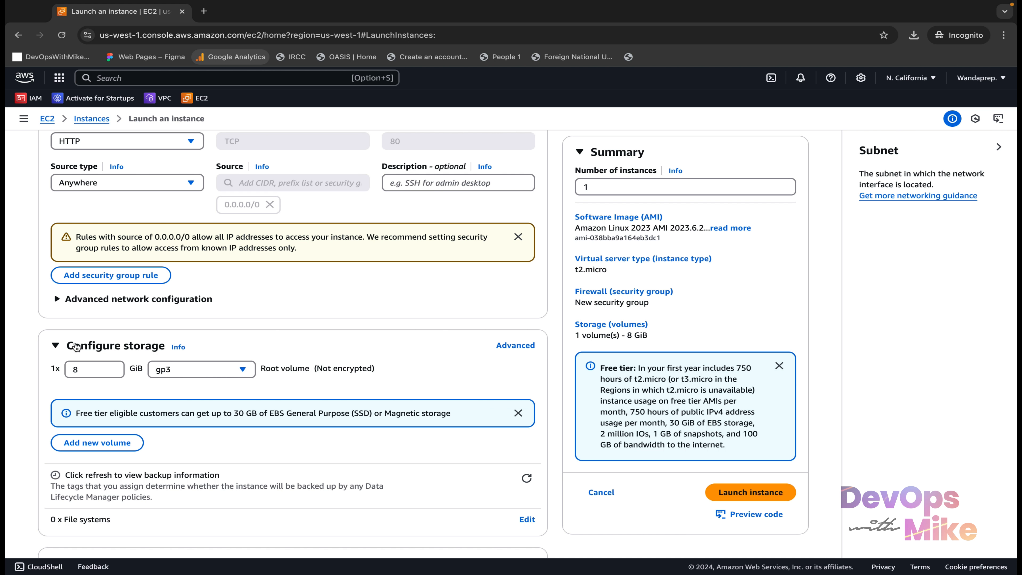
scroll(192, 408, "down", 1)
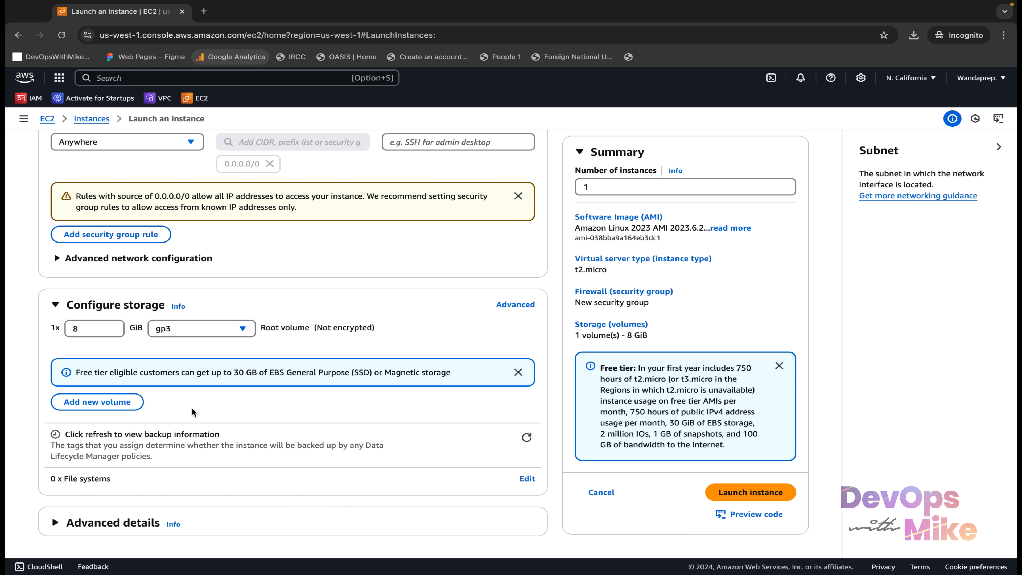
left_click_drag(92, 329, 64, 329)
left_click(56, 522)
scroll(56, 519, "down", 5)
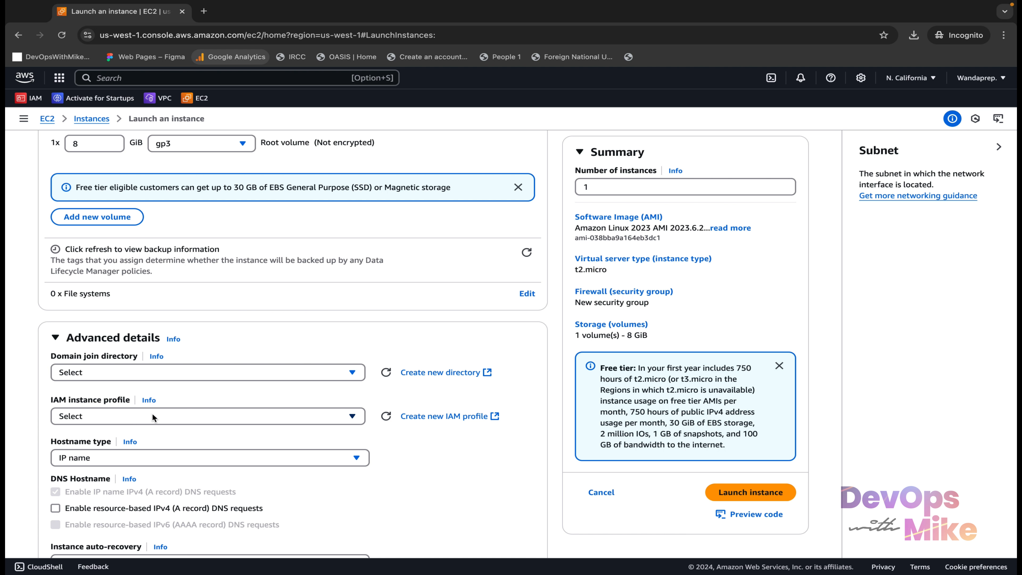
Try test-ec2-role as the IAM instance profile, and reset the profile to no selection
left_click(136, 418)
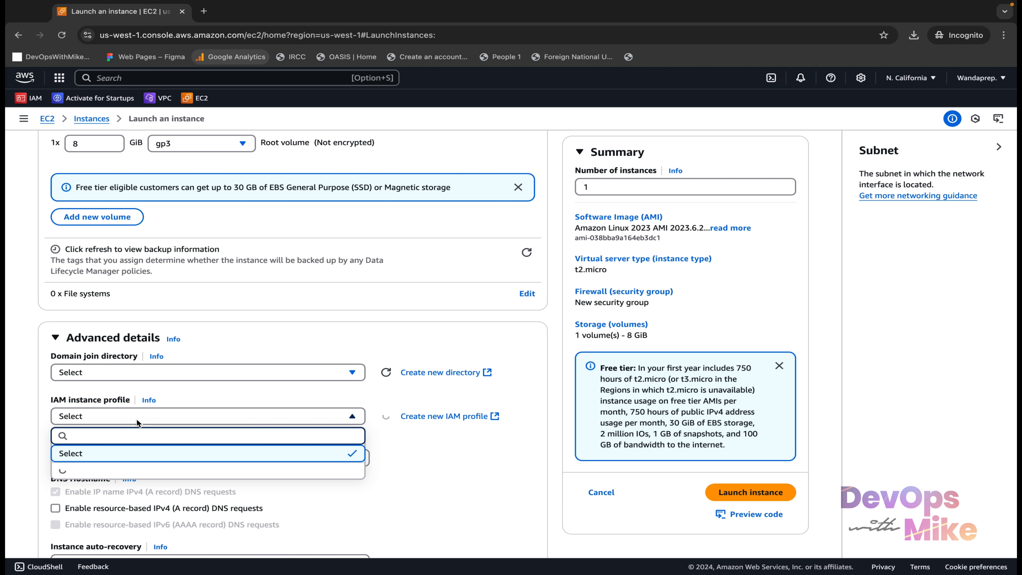
scroll(124, 512, "down", 10)
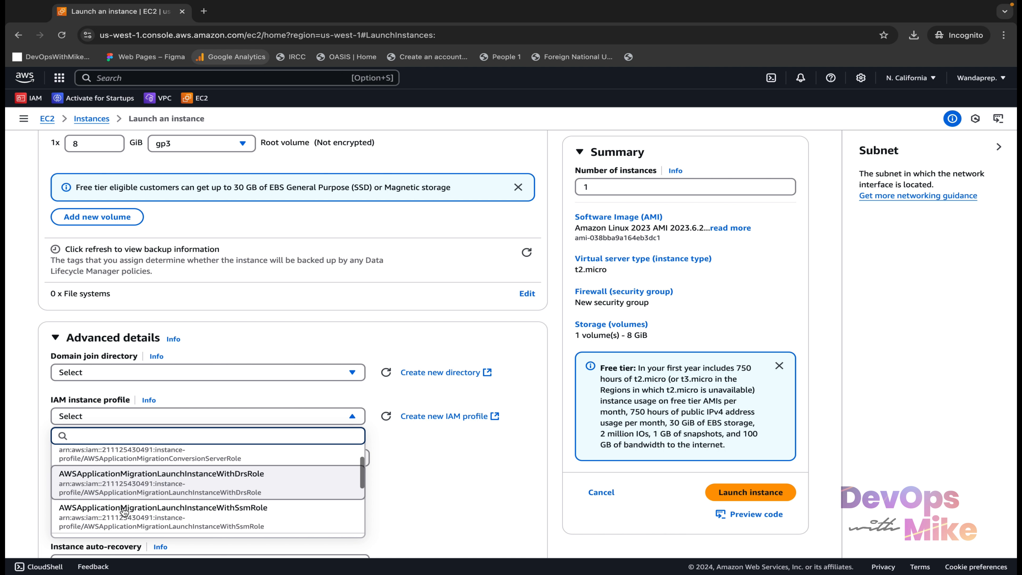
scroll(124, 512, "up", 5)
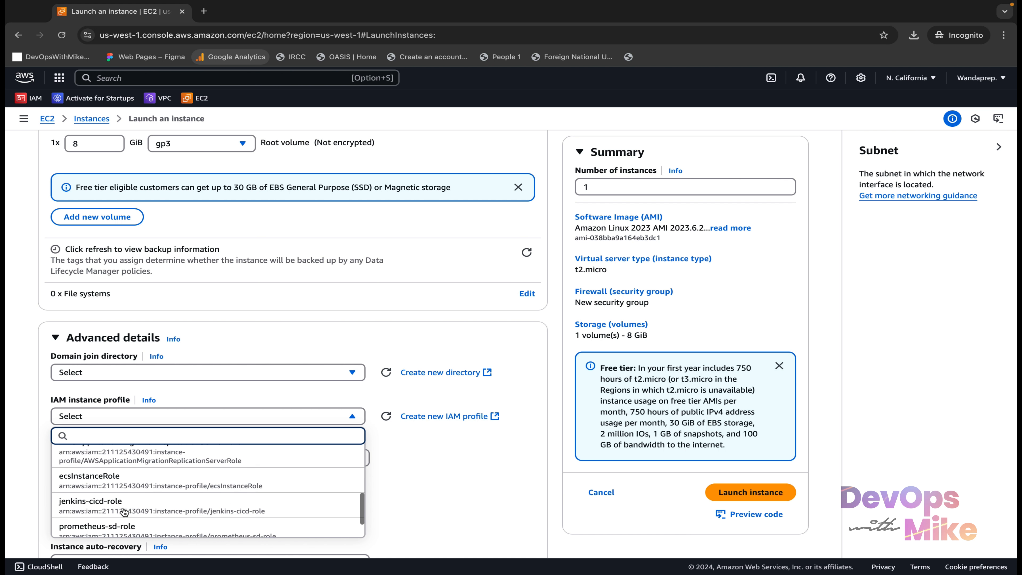
scroll(124, 512, "down", 5)
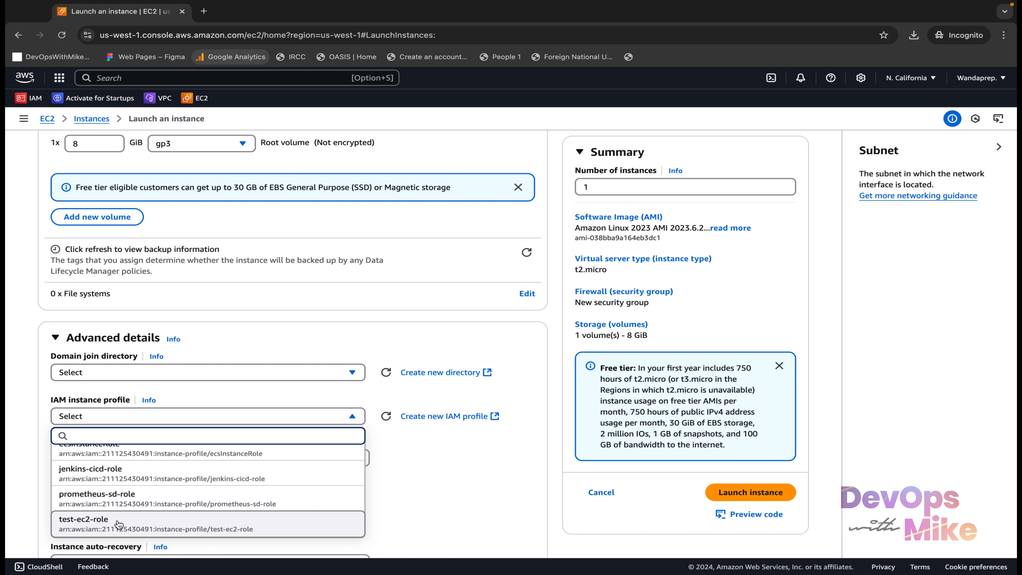
left_click(118, 523)
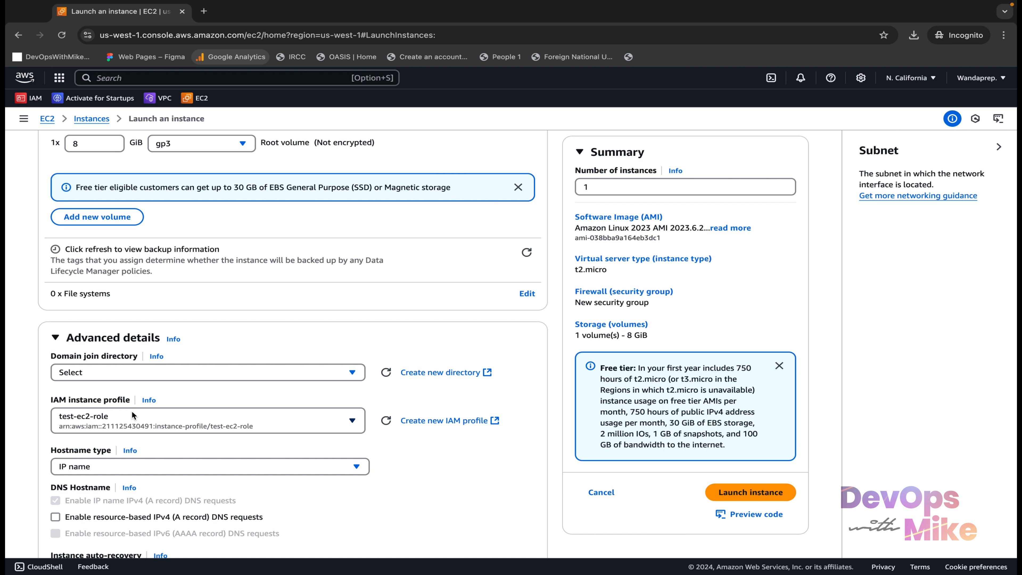
left_click(116, 426)
scroll(143, 488, "up", 7)
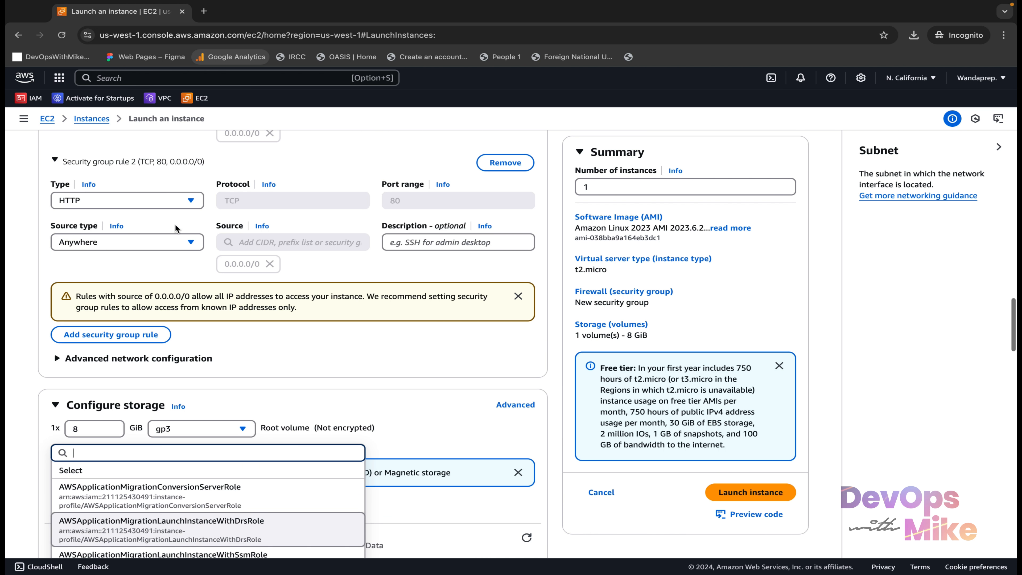
scroll(151, 469, "down", 8)
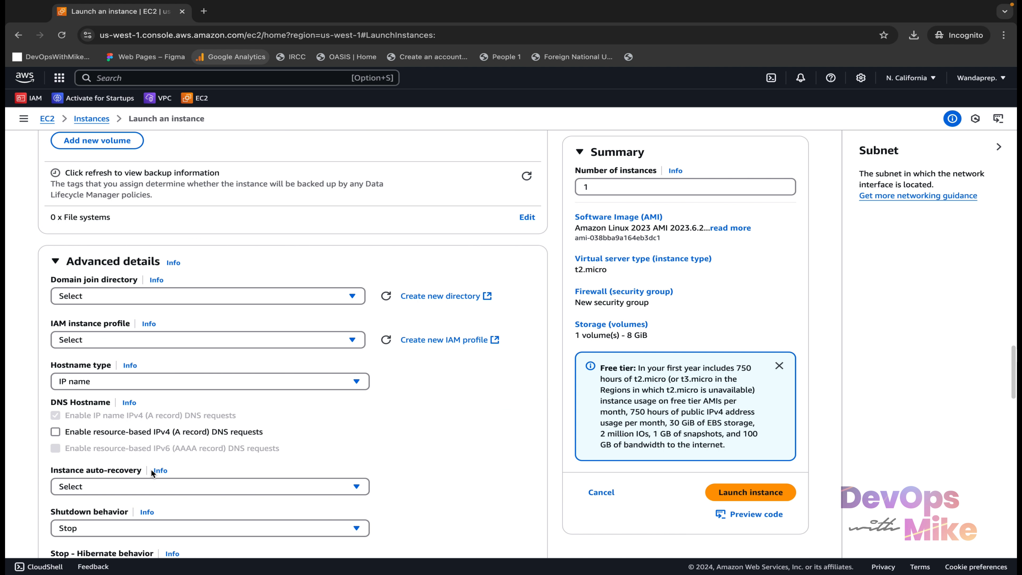
Look through the remaining advanced details to the user data field, and return to the start of the launch form
scroll(382, 411, "down", 10)
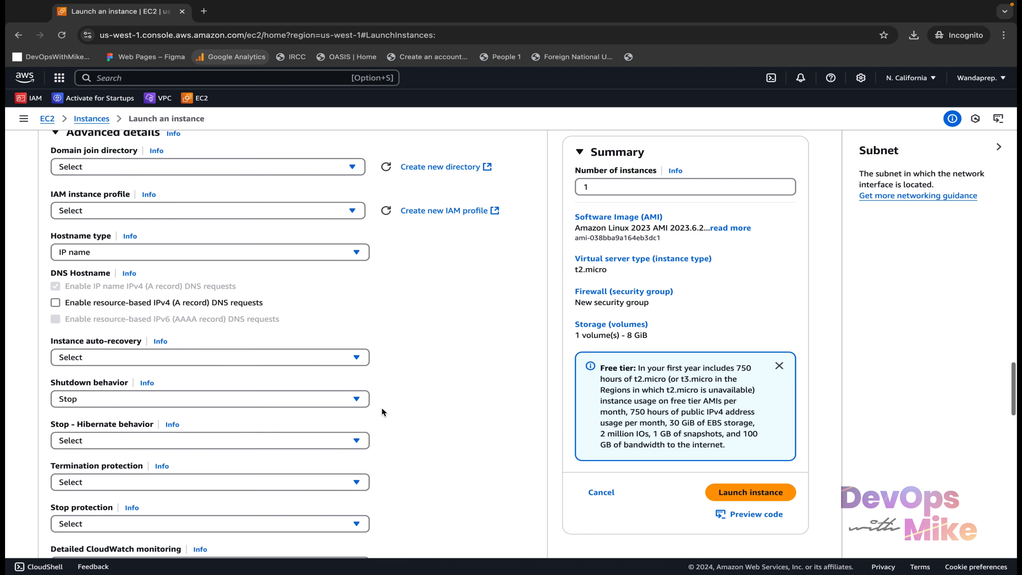
scroll(382, 408, "down", 15)
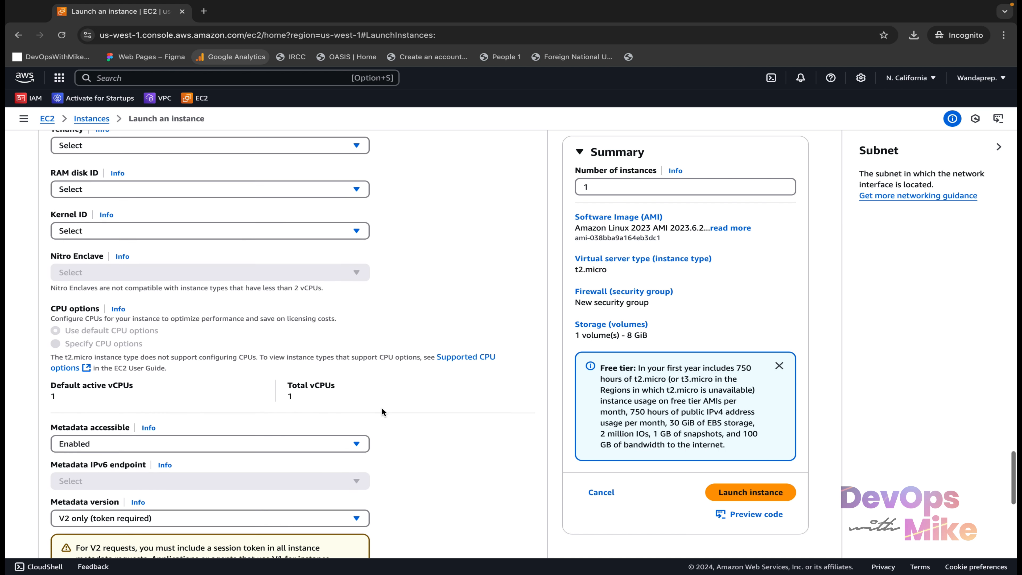
left_click(214, 392)
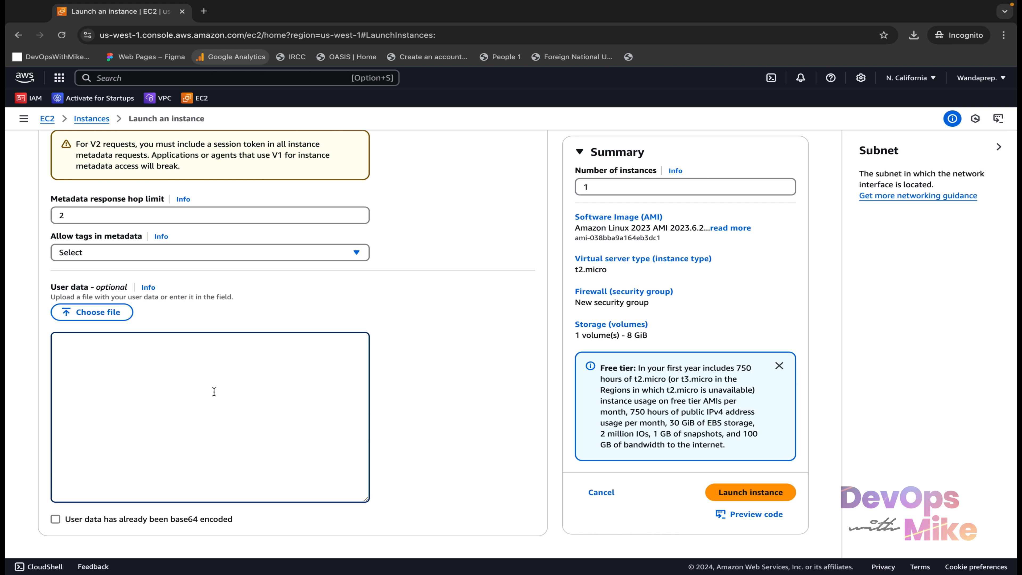
scroll(214, 392, "up", 20)
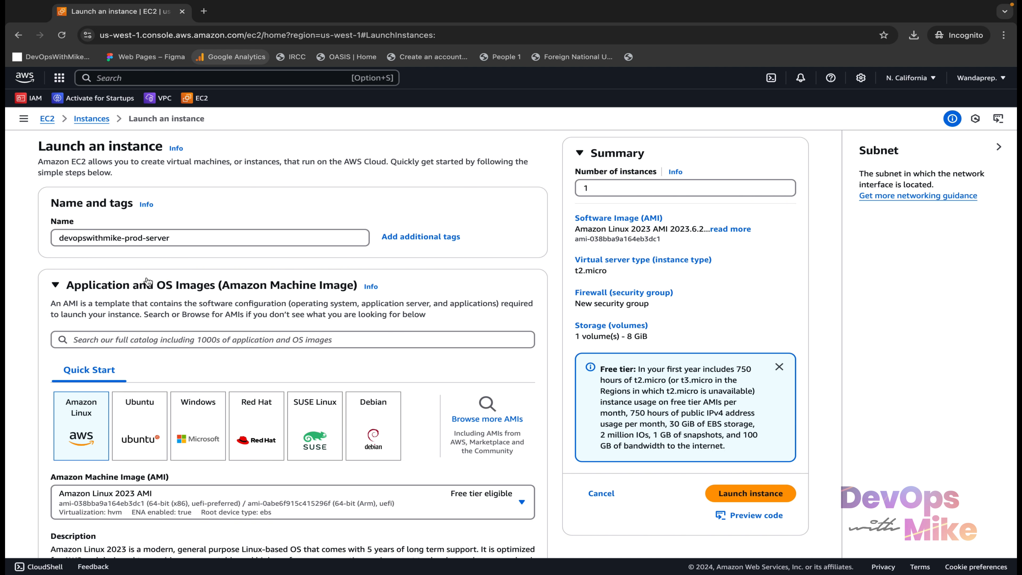
Review the launch form from the instance name, AMI, instance type and key pair through the network settings and security group rules to the user data
left_click_drag(197, 237, 58, 237)
scroll(75, 262, "down", 3)
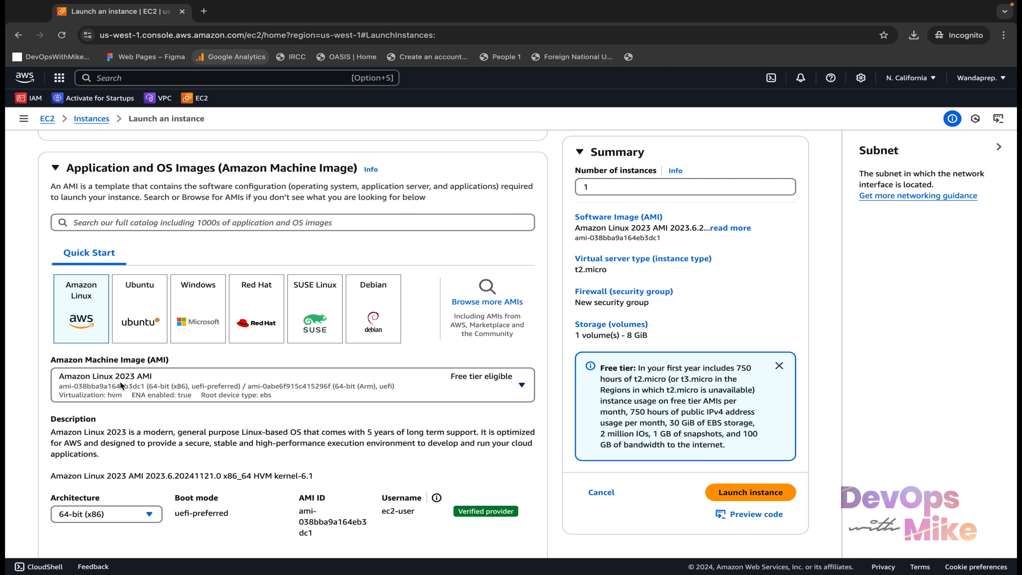
scroll(123, 399, "down", 8)
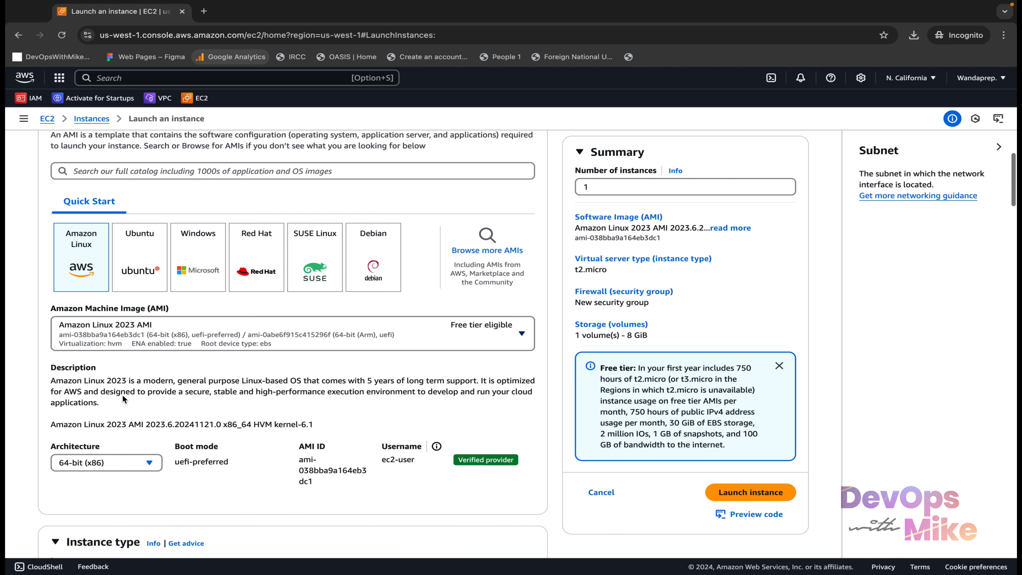
scroll(97, 322, "up", 1)
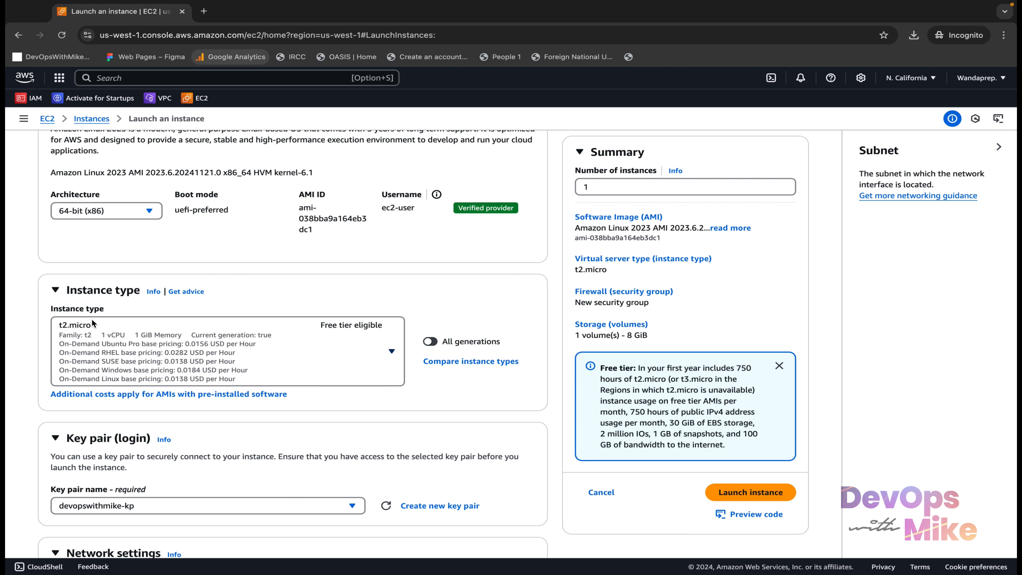
scroll(104, 340, "down", 4)
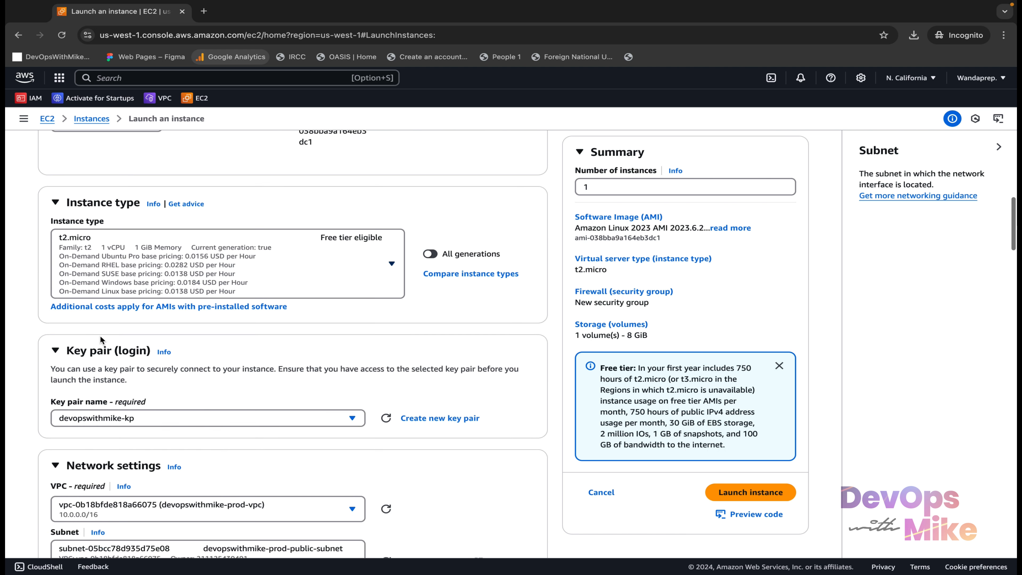
left_click(152, 331)
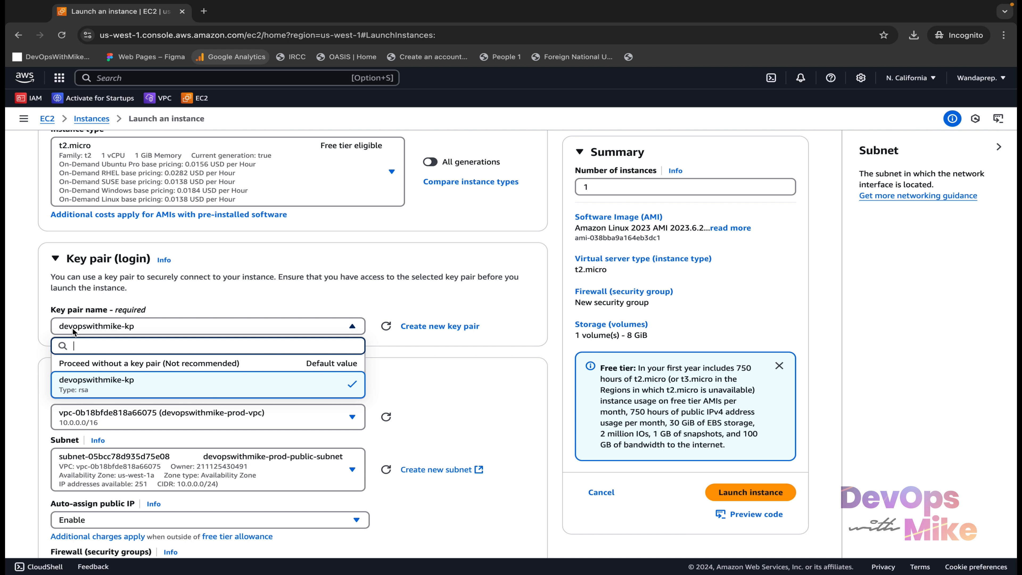
left_click(112, 390)
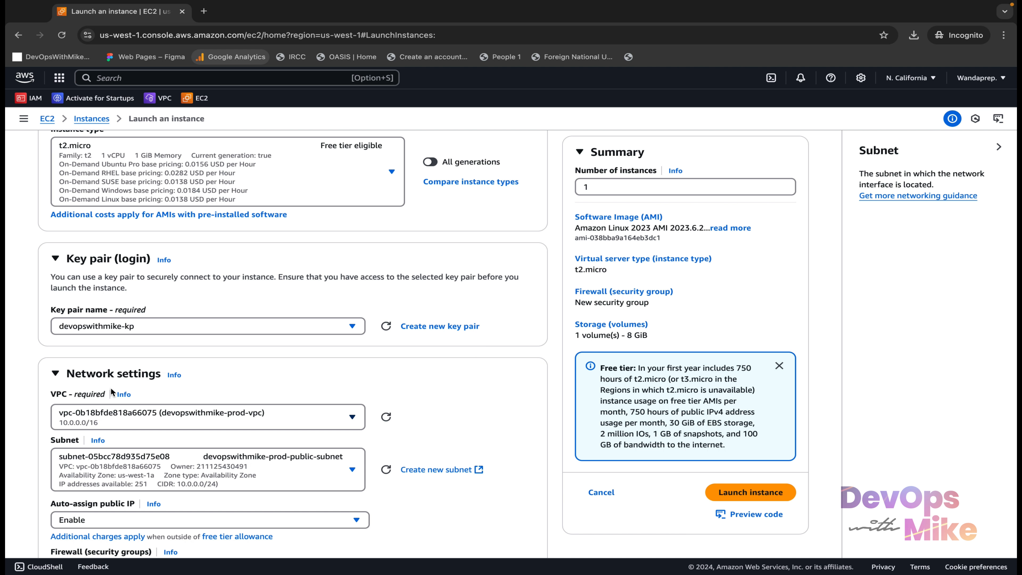
scroll(110, 387, "down", 2)
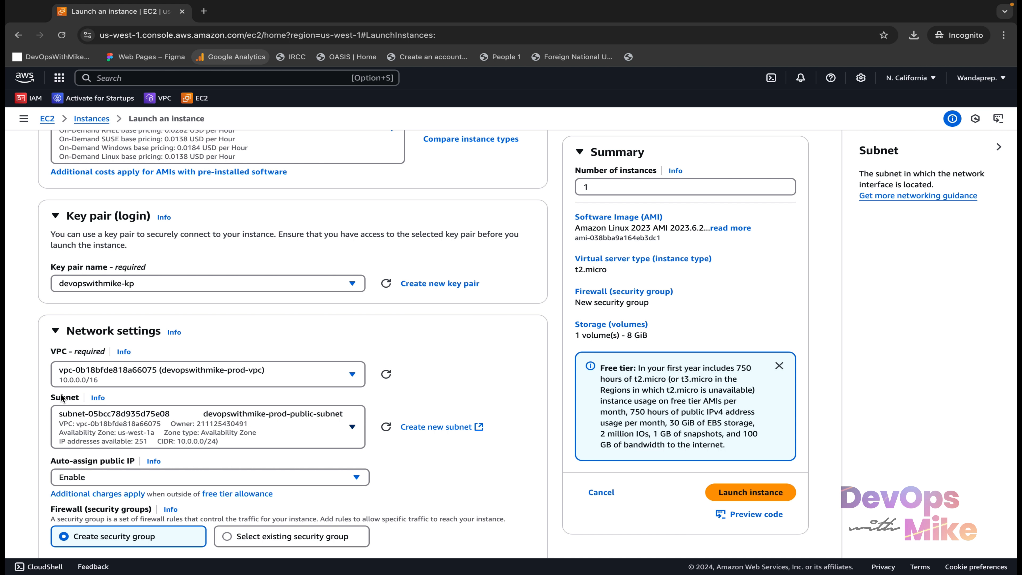
scroll(92, 485, "down", 2)
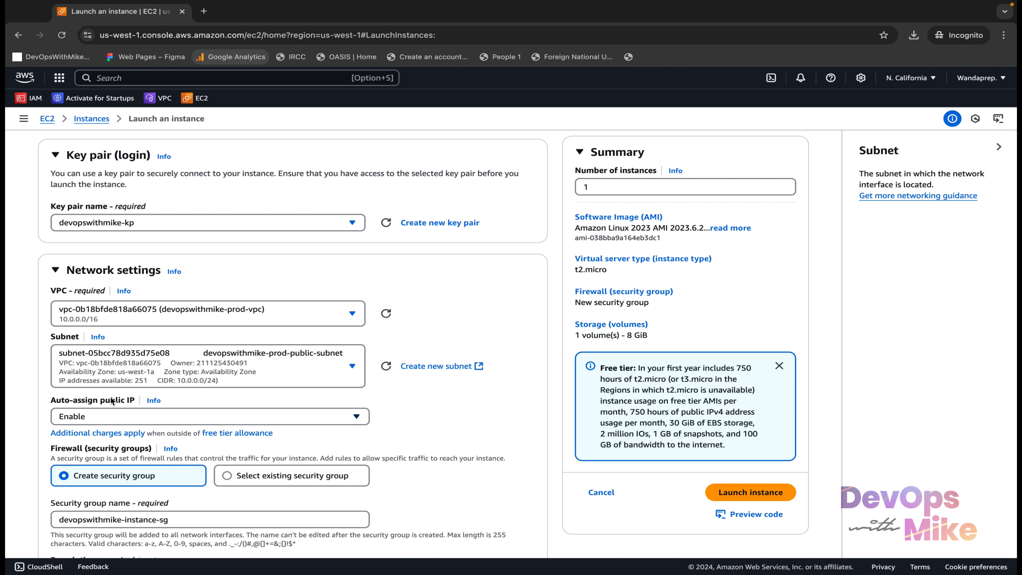
scroll(112, 403, "down", 5)
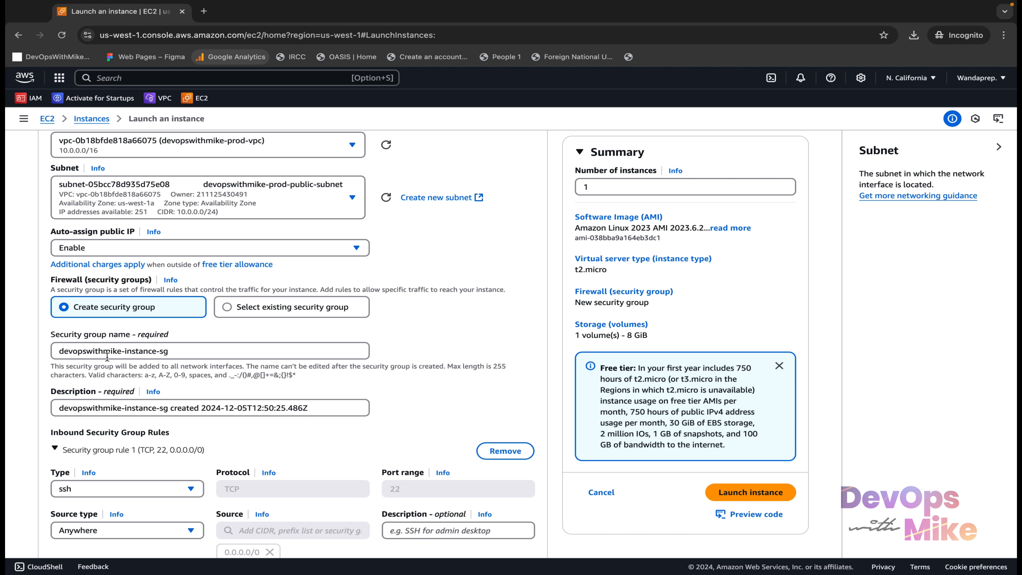
scroll(107, 356, "down", 3)
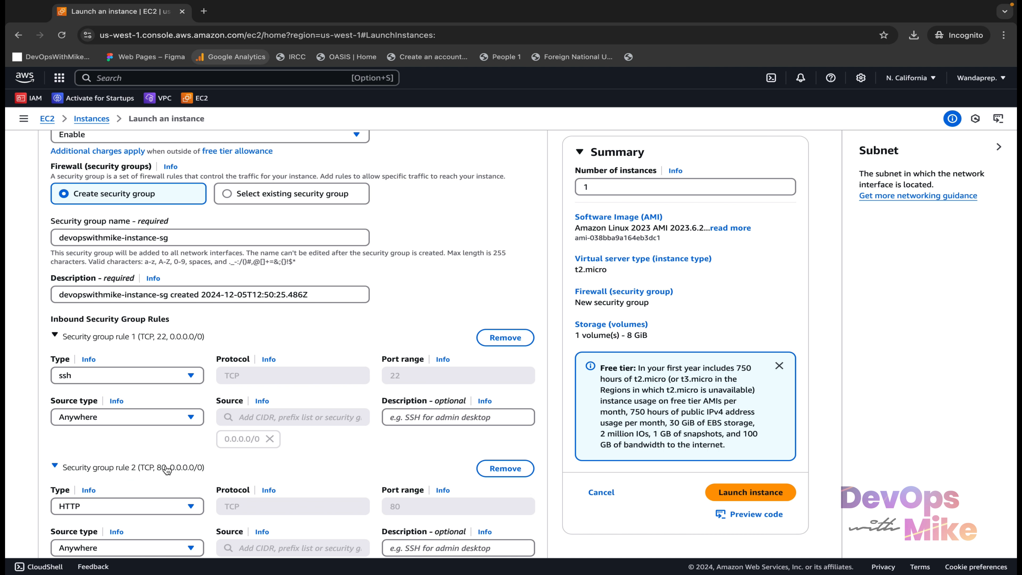
scroll(167, 470, "down", 15)
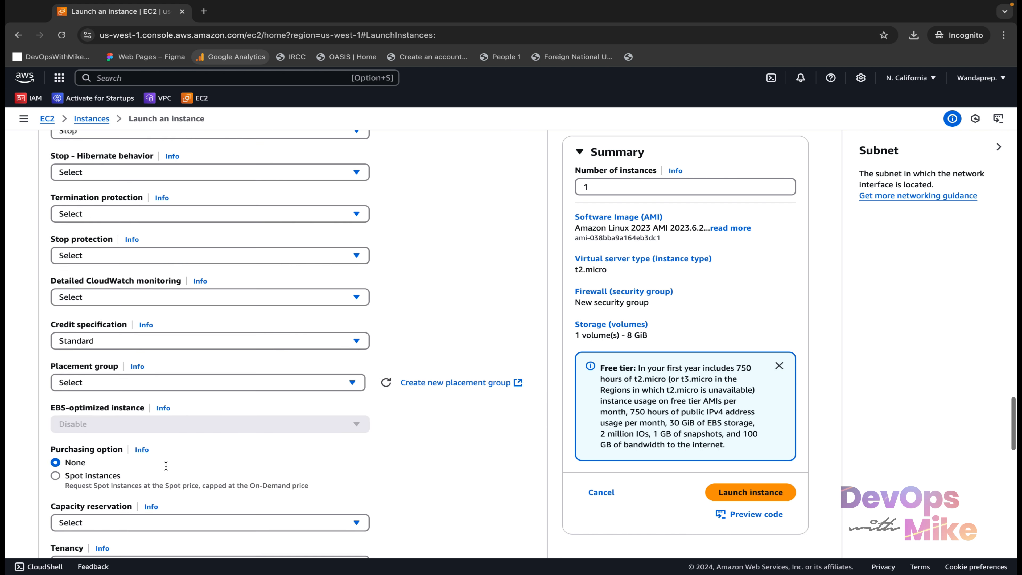
scroll(165, 466, "down", 10)
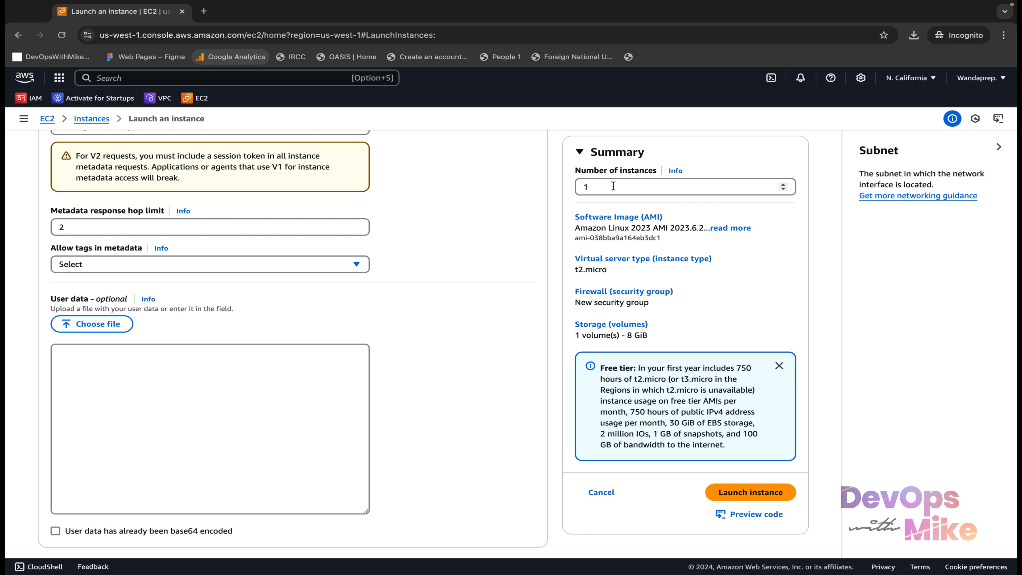
Keep the number of instances at 1 and launch the configured instance
left_click(593, 190)
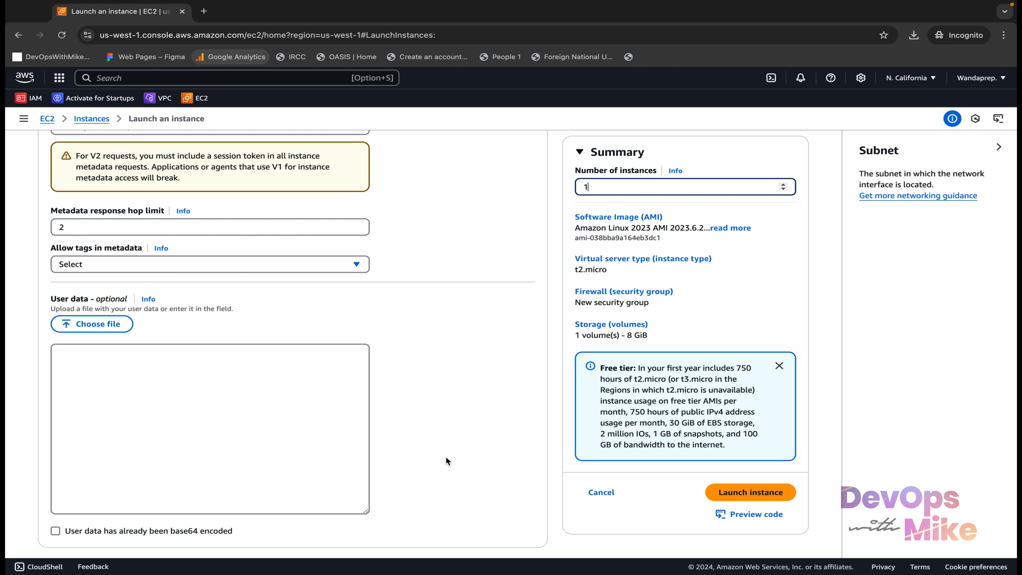
scroll(447, 461, "down", 1)
left_click(740, 494)
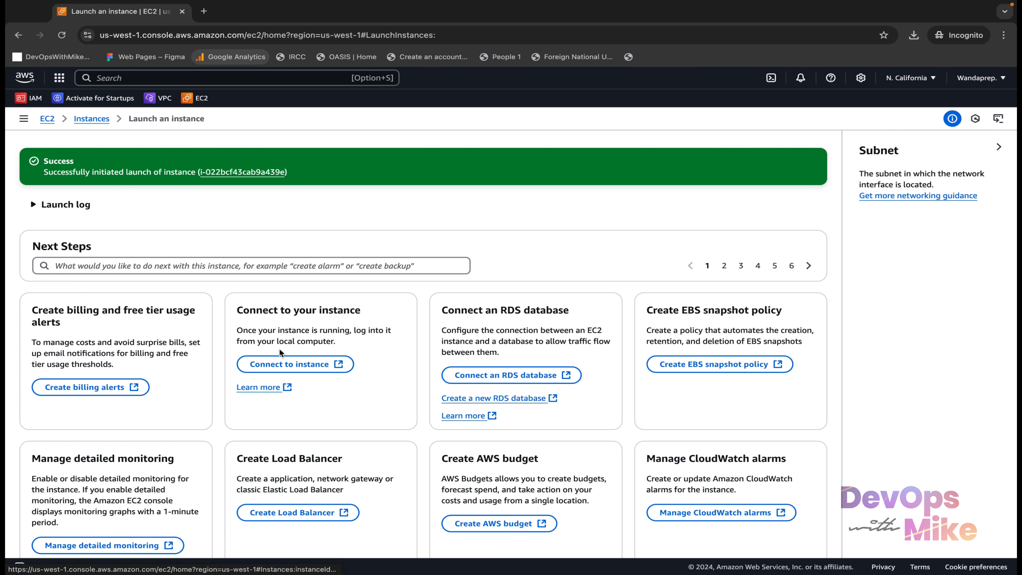
Look over the suggested next steps for the launched instance, and open the list of all instances
scroll(281, 352, "down", 2)
scroll(280, 352, "down", 3)
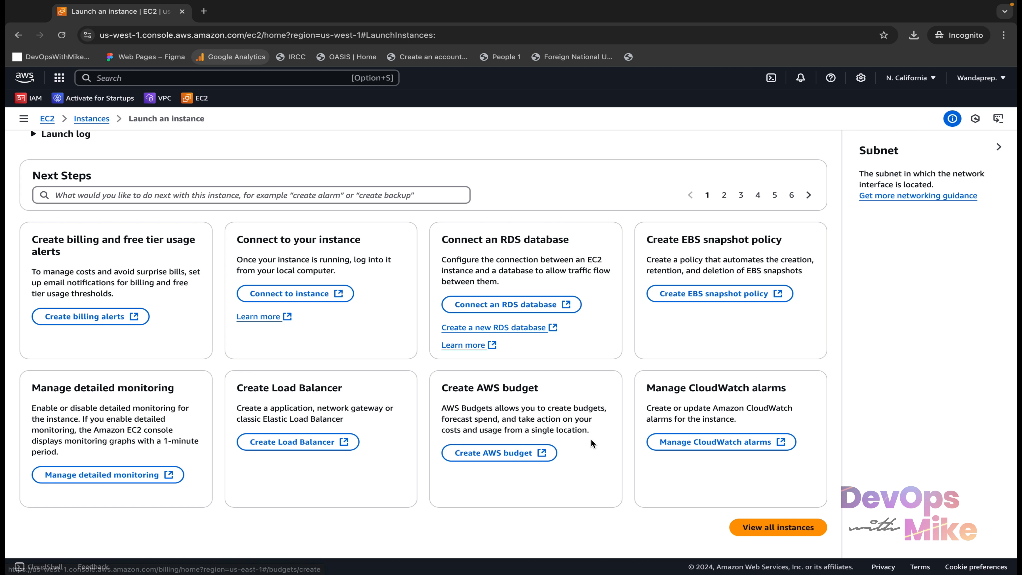
scroll(591, 443, "up", 2)
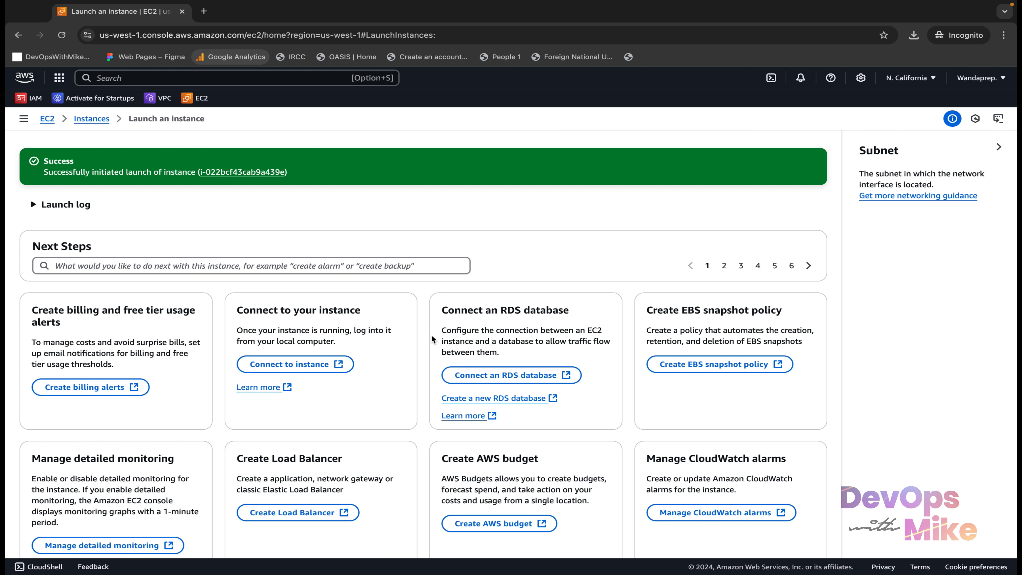
scroll(433, 339, "down", 1)
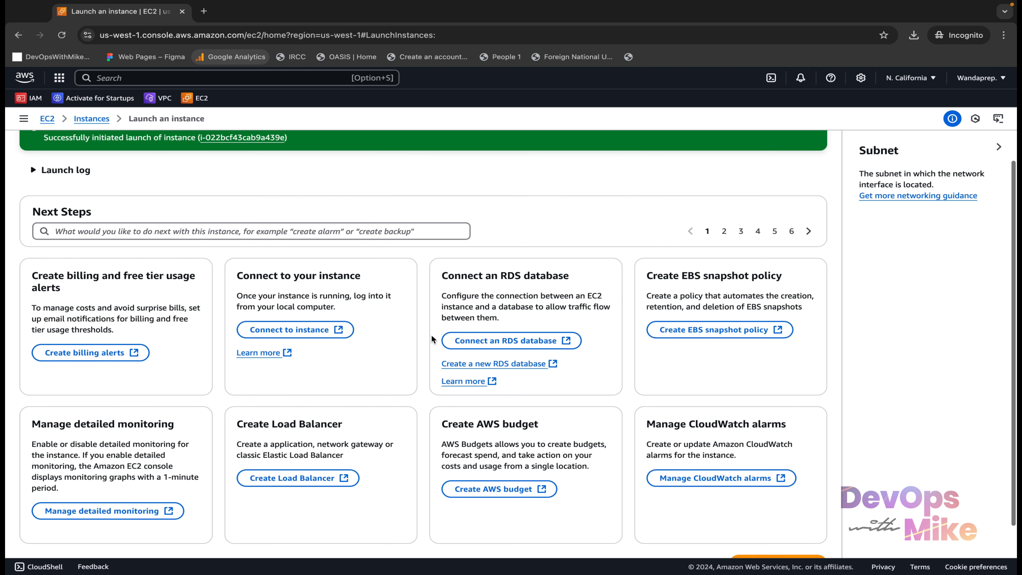
scroll(433, 339, "up", 1)
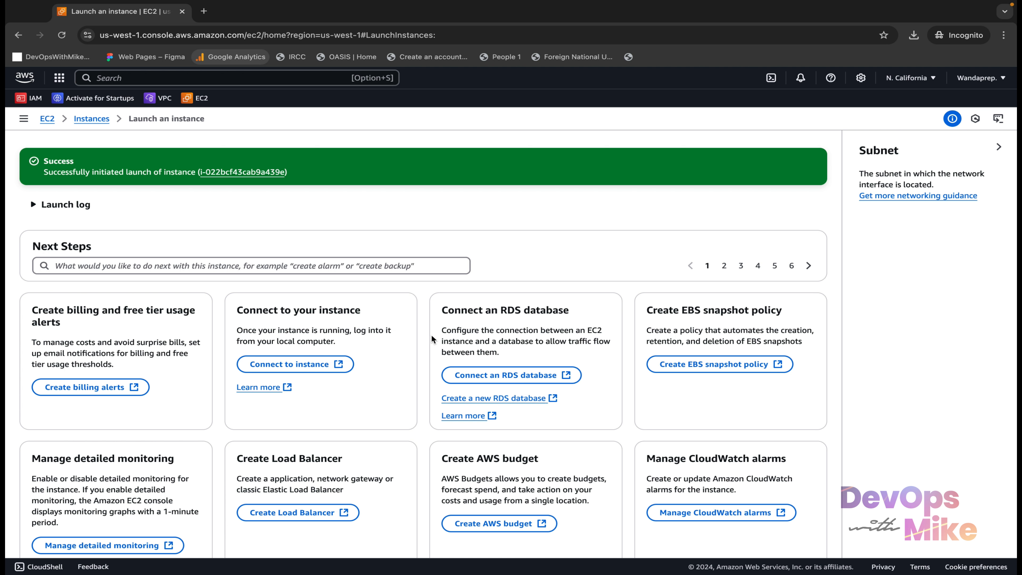
scroll(433, 340, "down", 1)
scroll(433, 340, "up", 1)
scroll(337, 283, "down", 2)
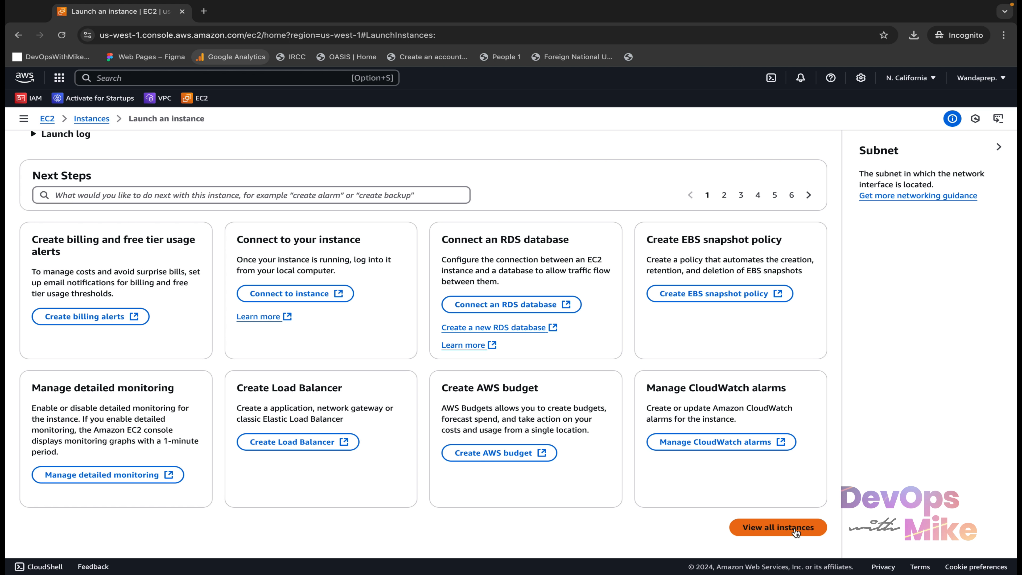
left_click(795, 531)
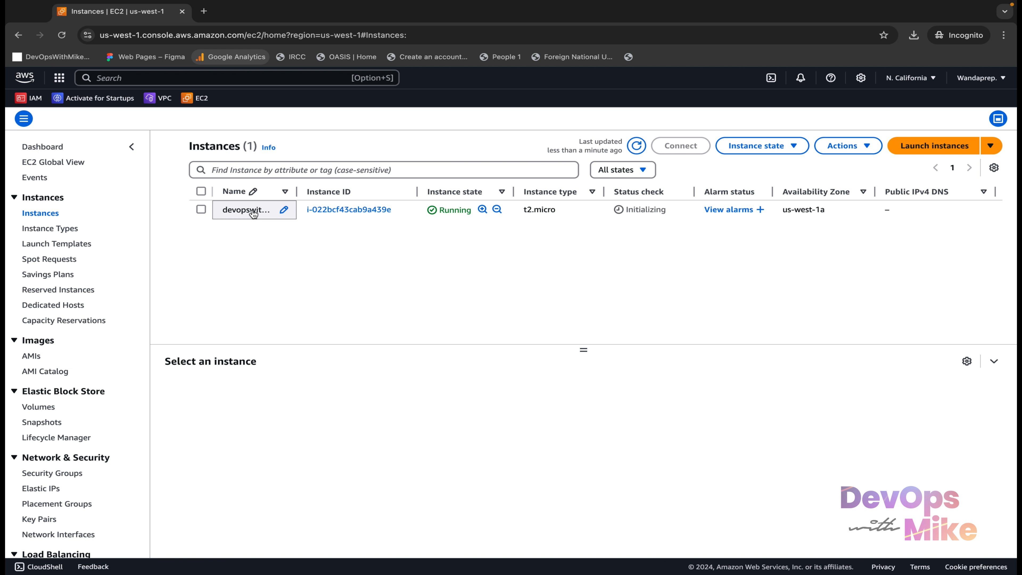
Collapse the side navigation and widen the Name column to fit the full instance name
left_click(132, 146)
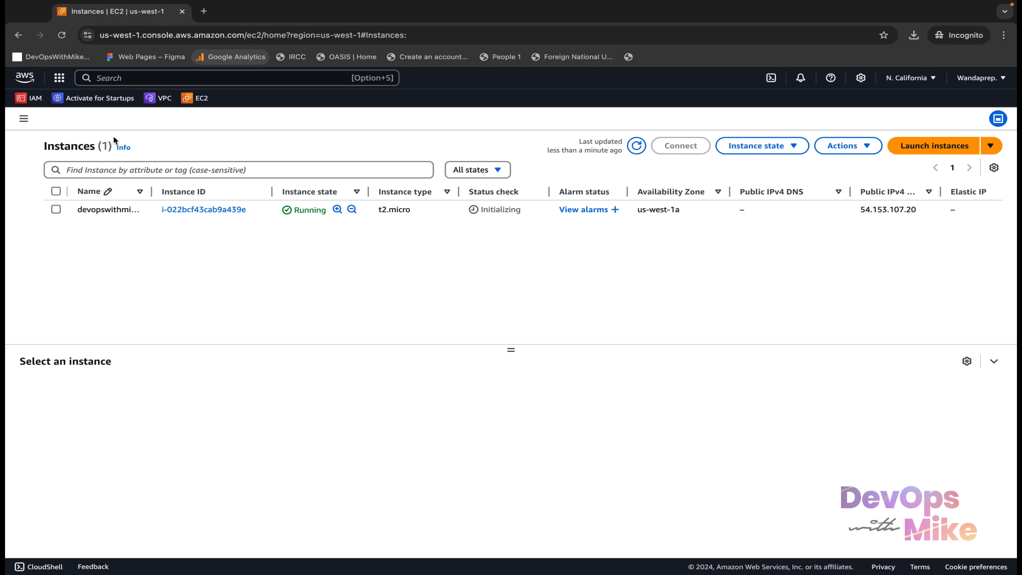
left_click(24, 121)
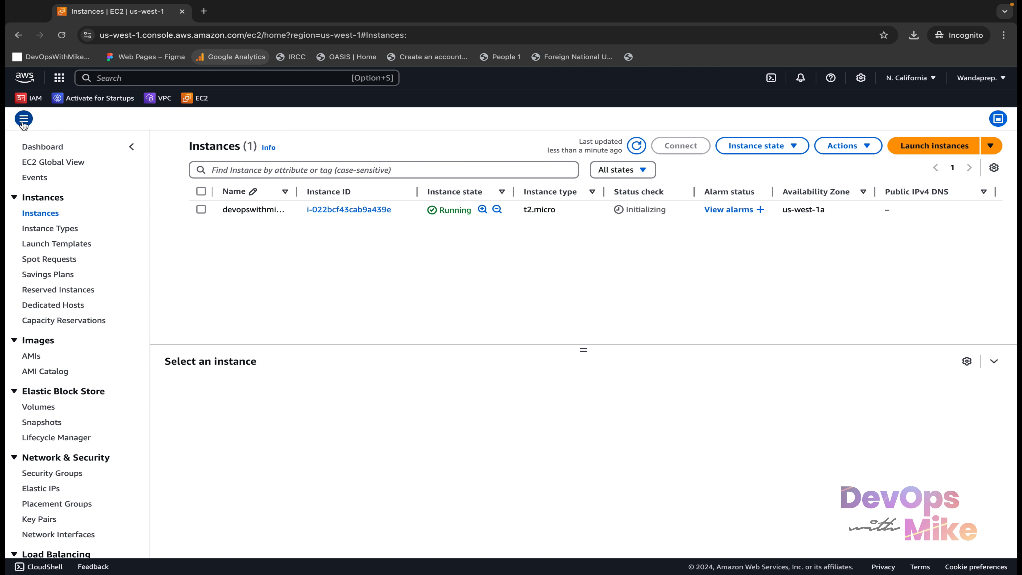
left_click(24, 121)
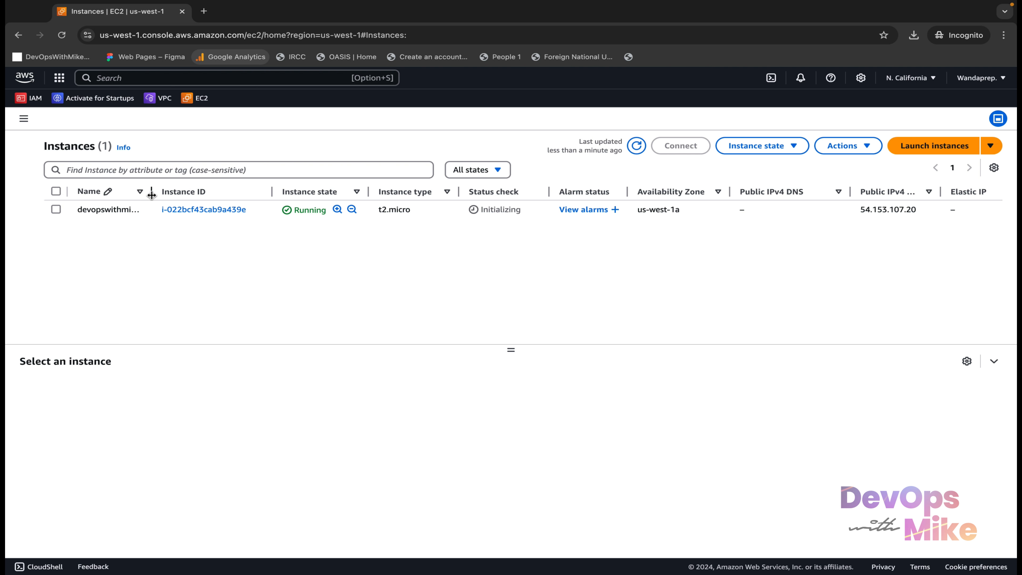
left_click_drag(151, 194, 228, 195)
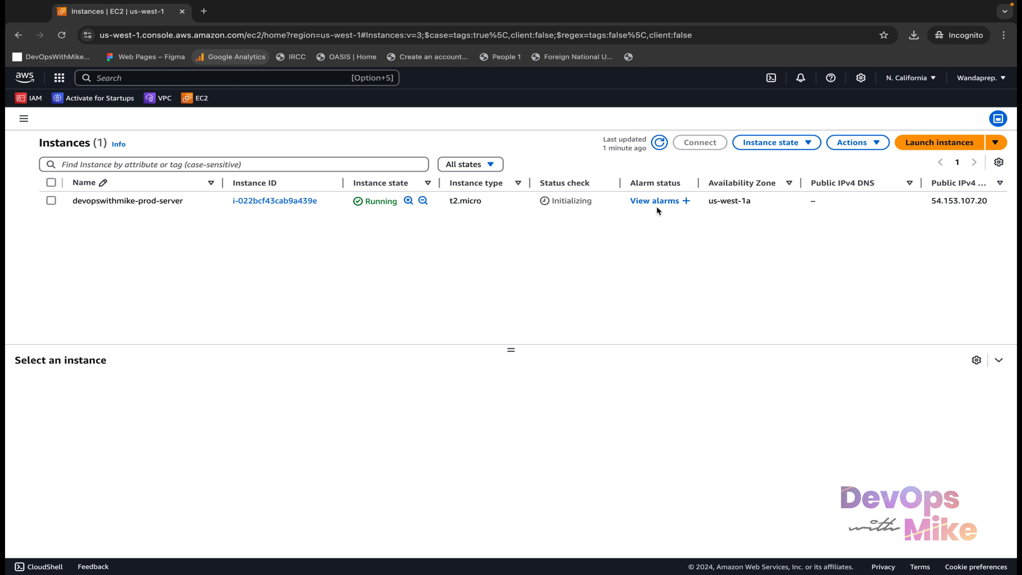
Examine the instance's columns from availability zone and public IPv4 address to security group, key name, launch time and platform
scroll(684, 203, "right", 5)
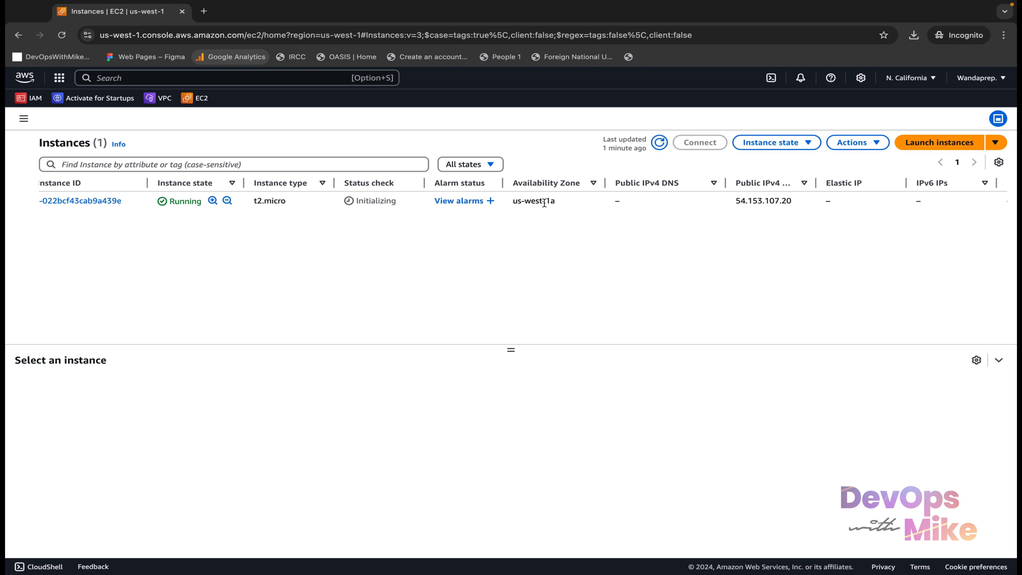
scroll(544, 202, "right", 3)
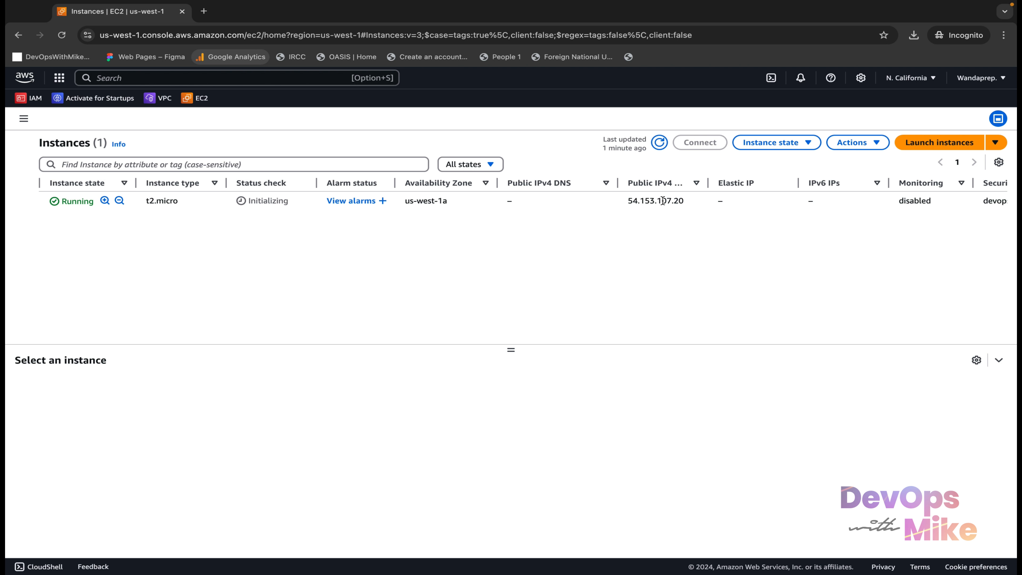
scroll(660, 203, "right", 5)
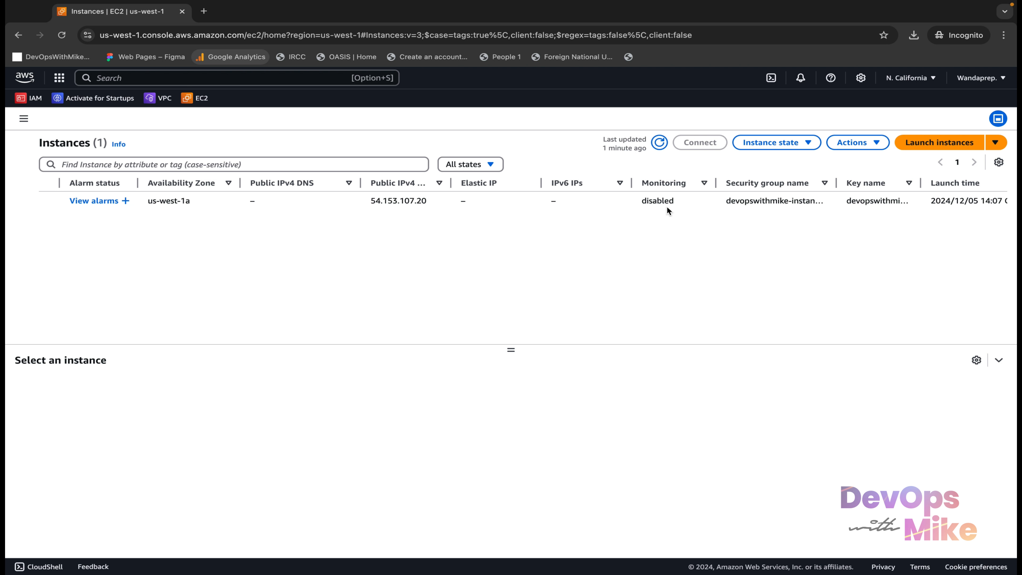
scroll(746, 201, "right", 4)
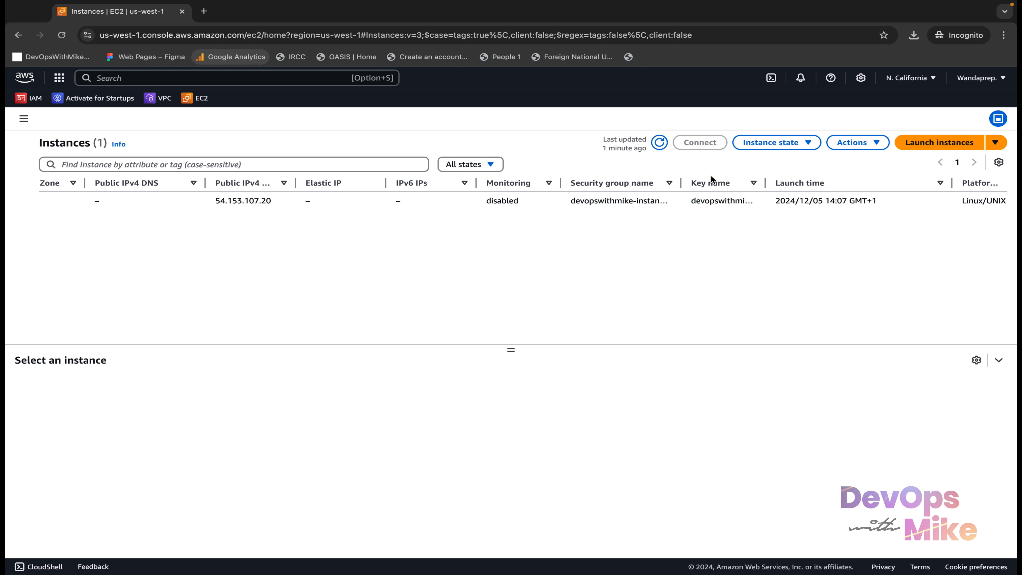
scroll(711, 174, "right", 4)
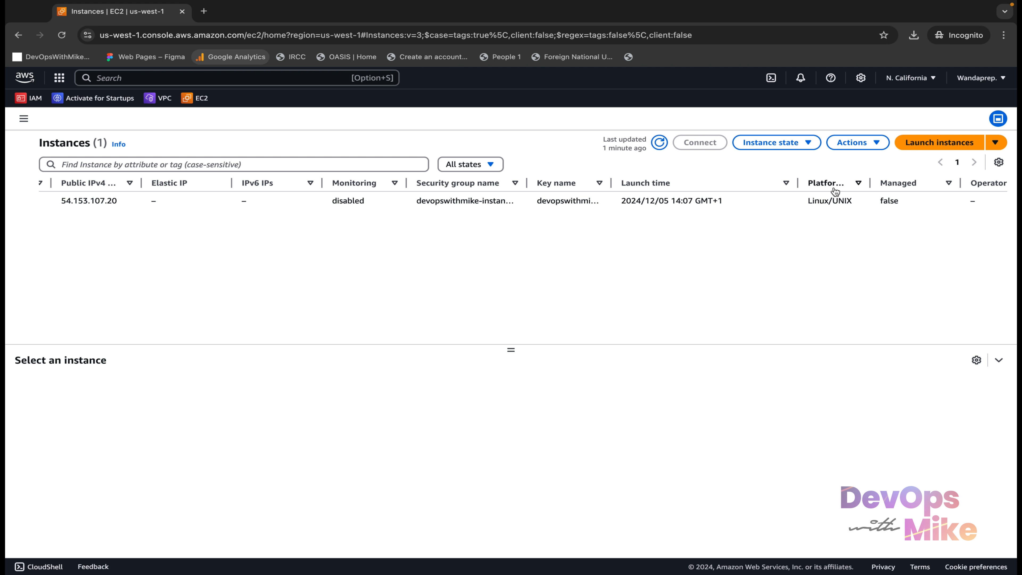
scroll(785, 195, "left", 10)
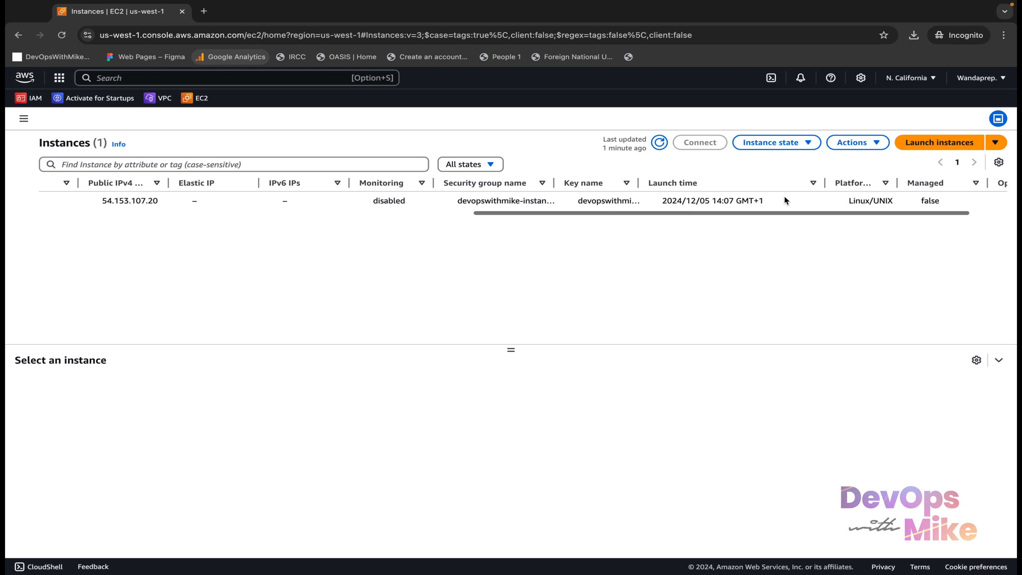
scroll(784, 196, "left", 10)
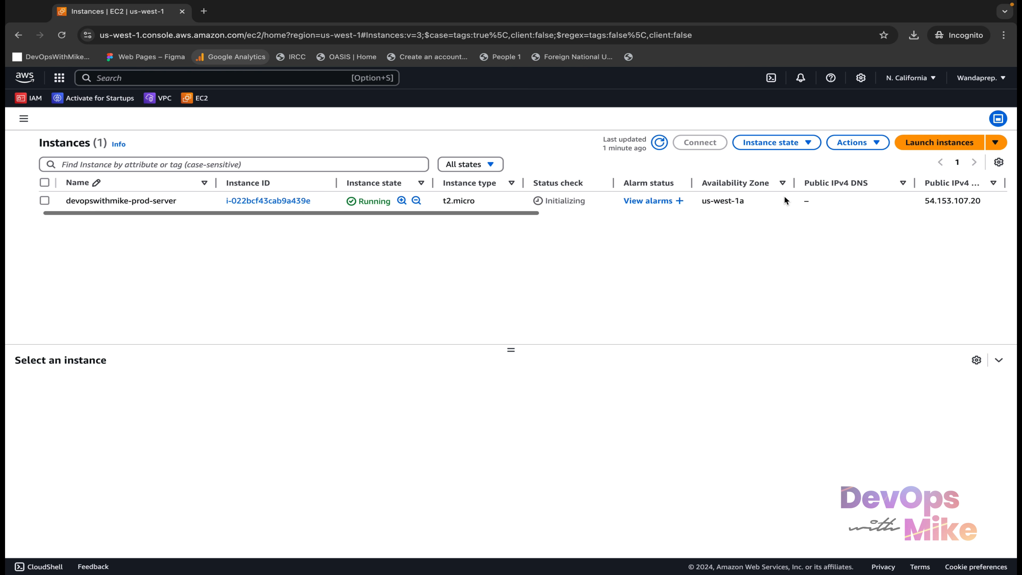
Select devopswithmike-prod-server, enlarge its details pane, and review the instance summary
left_click(51, 200)
scroll(337, 460, "down", 2)
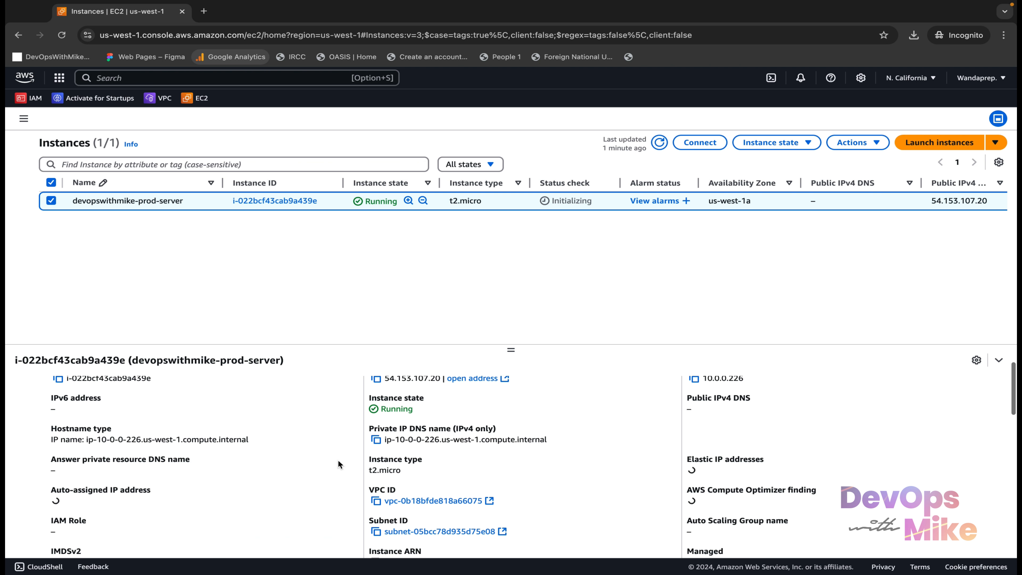
scroll(333, 453, "up", 2)
left_click_drag(519, 349, 519, 272)
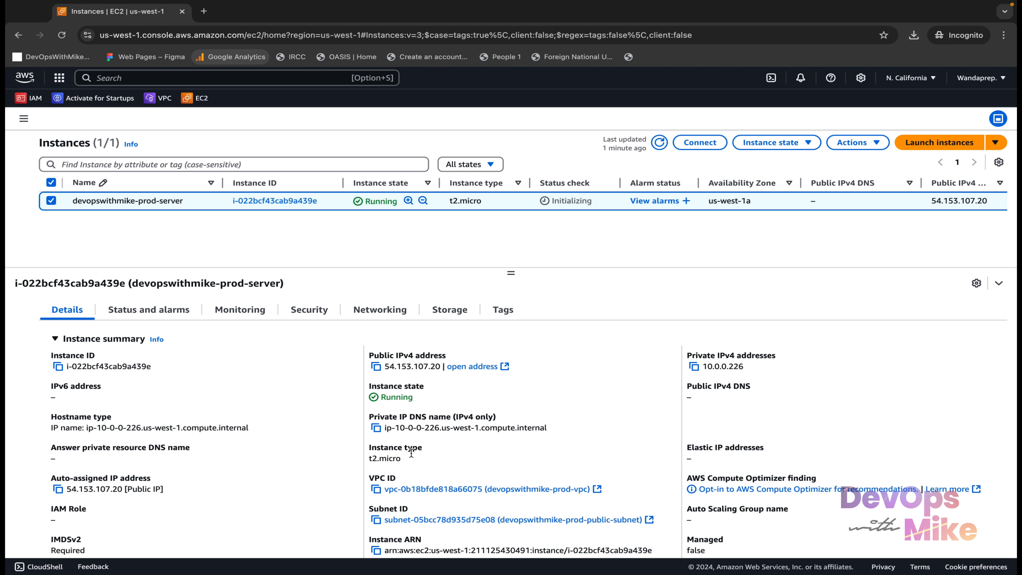
scroll(412, 455, "down", 1)
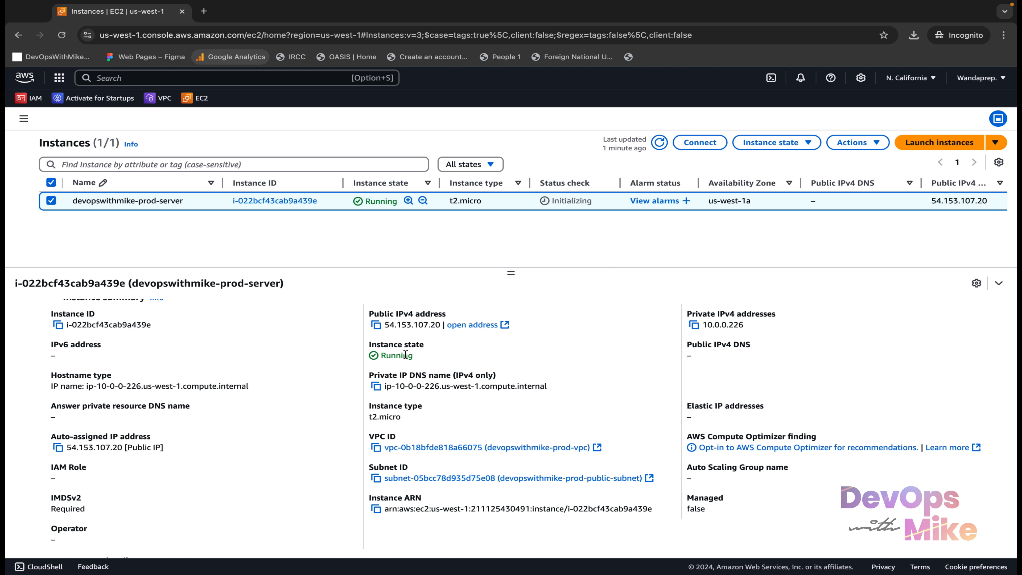
scroll(56, 408, "down", 1)
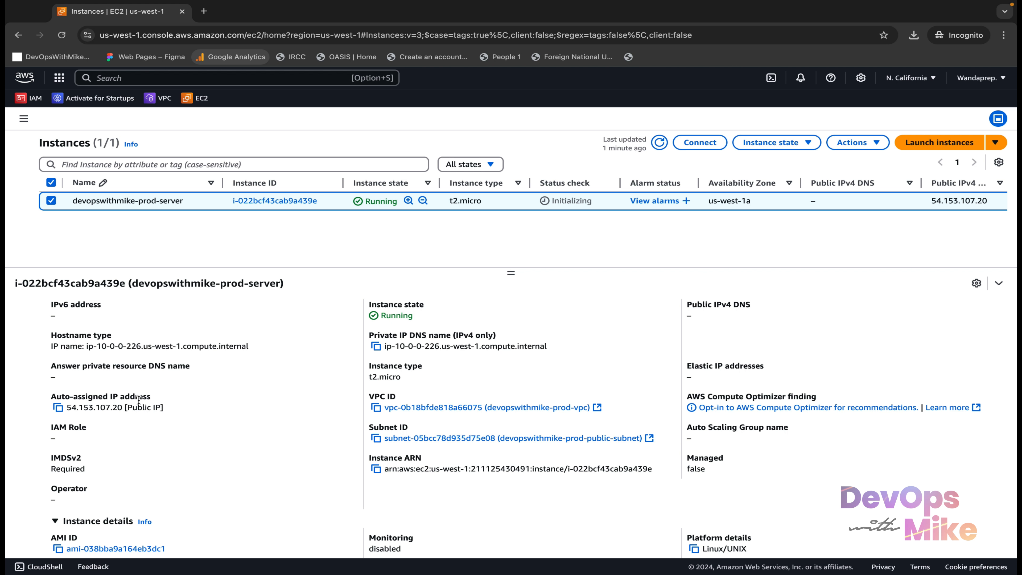
Review the instance's status checks, monitoring metrics, and security group with its inbound and outbound rules
scroll(138, 399, "up", 2)
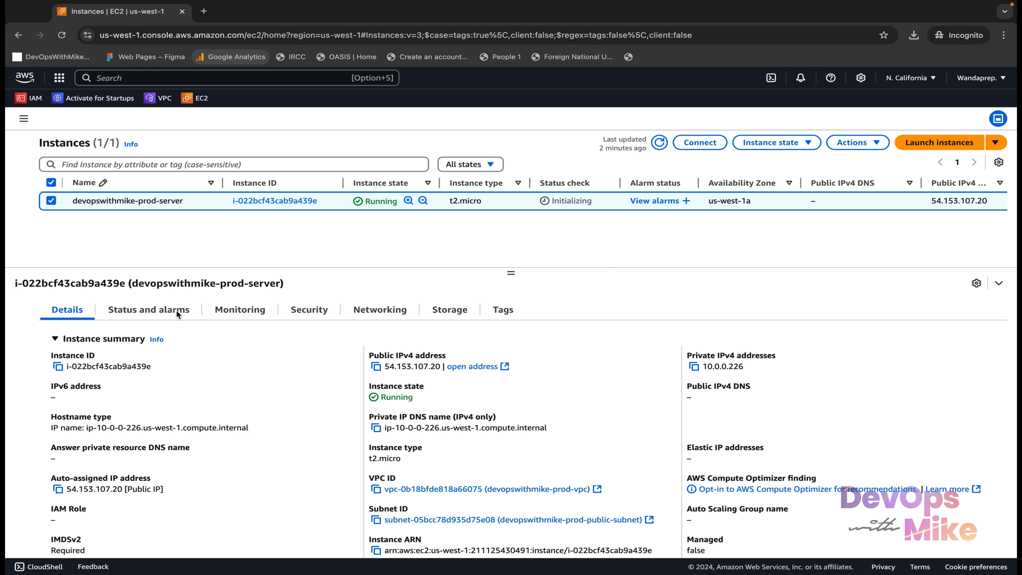
left_click(153, 314)
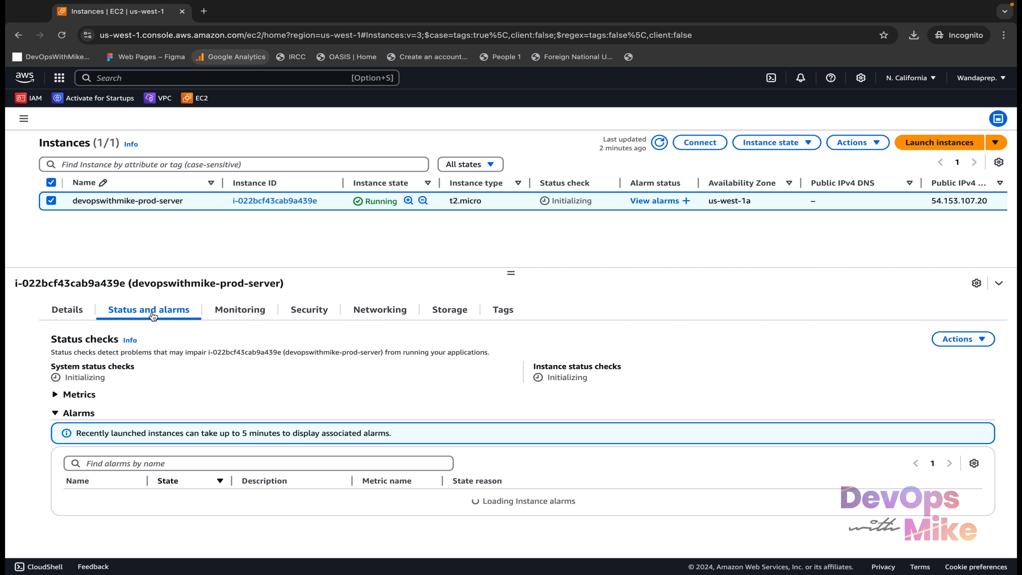
left_click(241, 311)
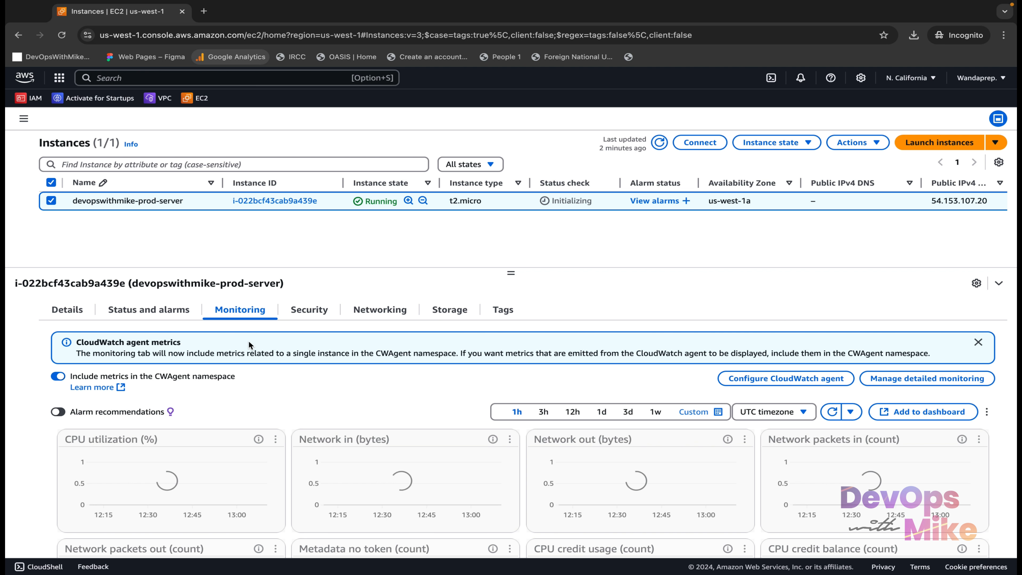
left_click(318, 311)
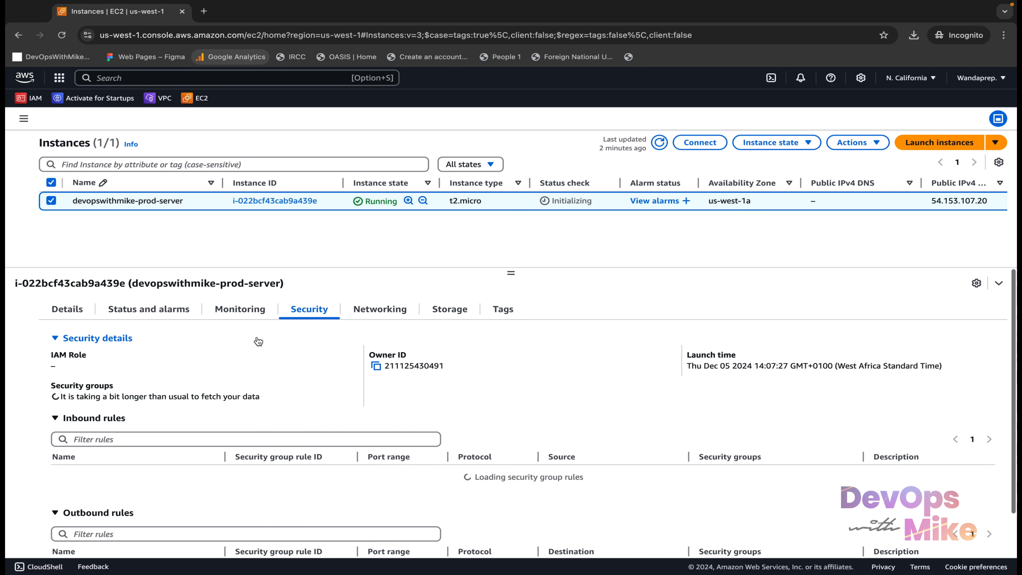
scroll(258, 341, "down", 2)
scroll(258, 341, "up", 1)
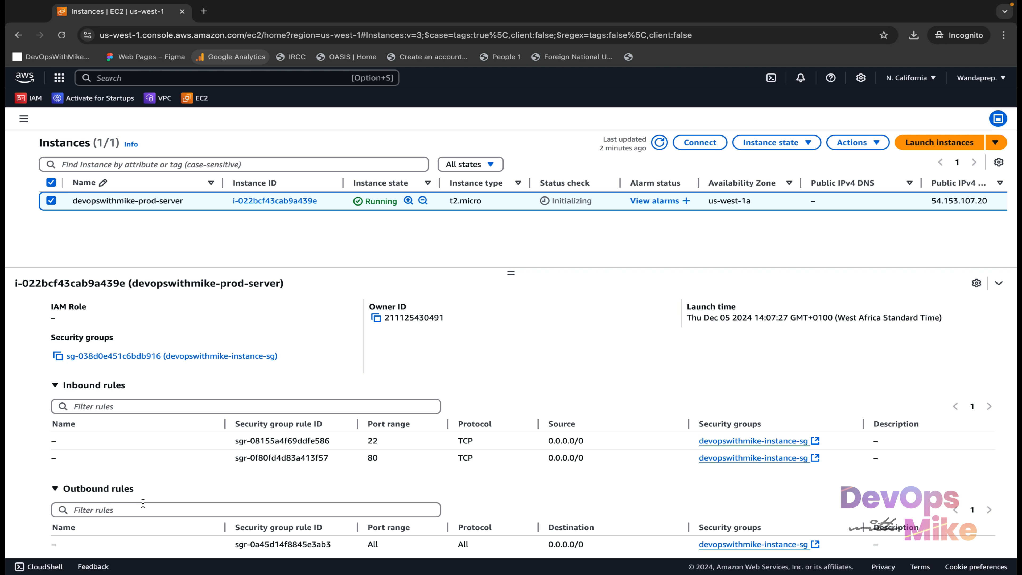
scroll(143, 503, "up", 2)
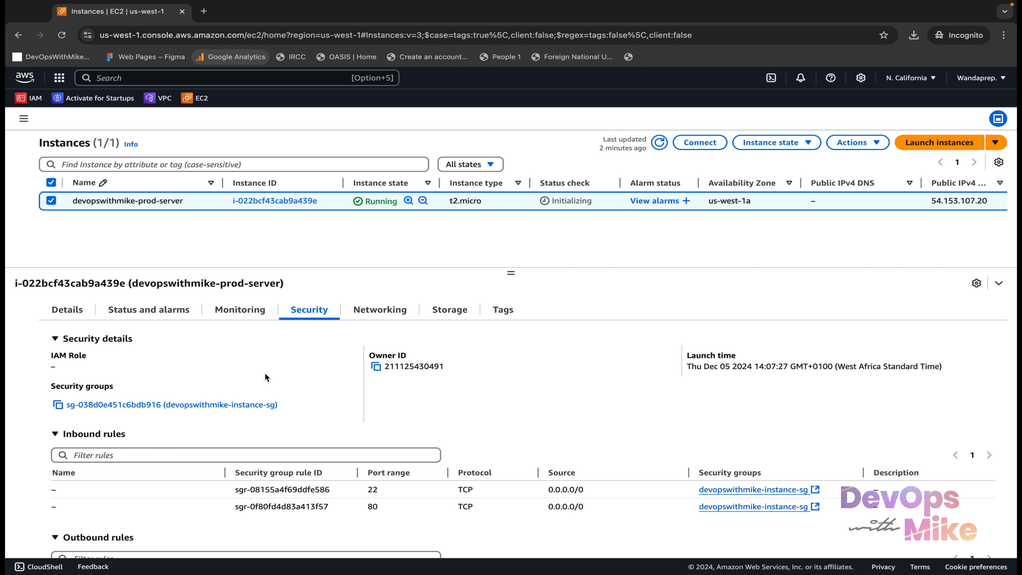
Review the instance's networking details, including its IP addresses, subnet, network interfaces and Elastic IP addresses
left_click(382, 309)
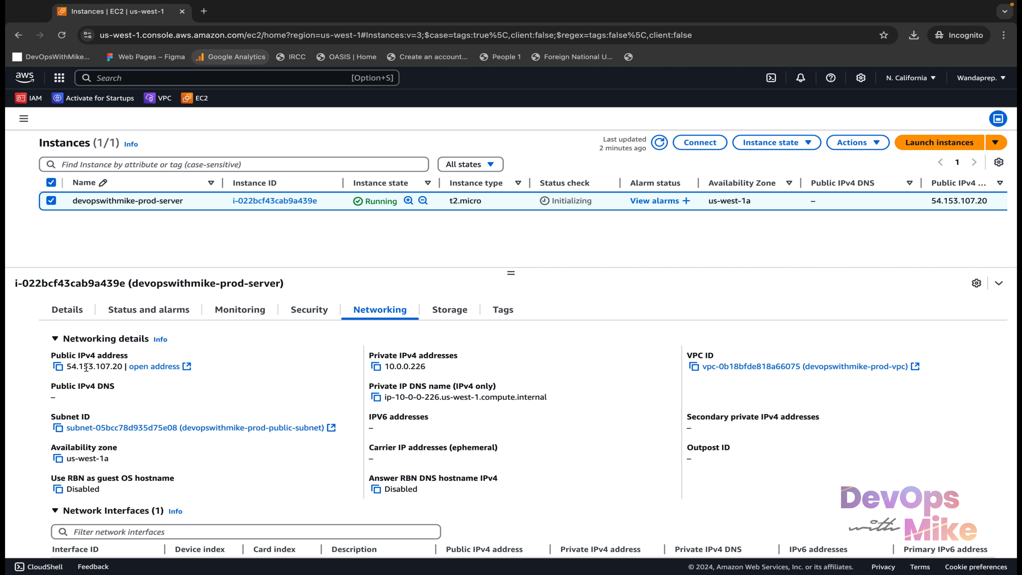
scroll(76, 459, "down", 4)
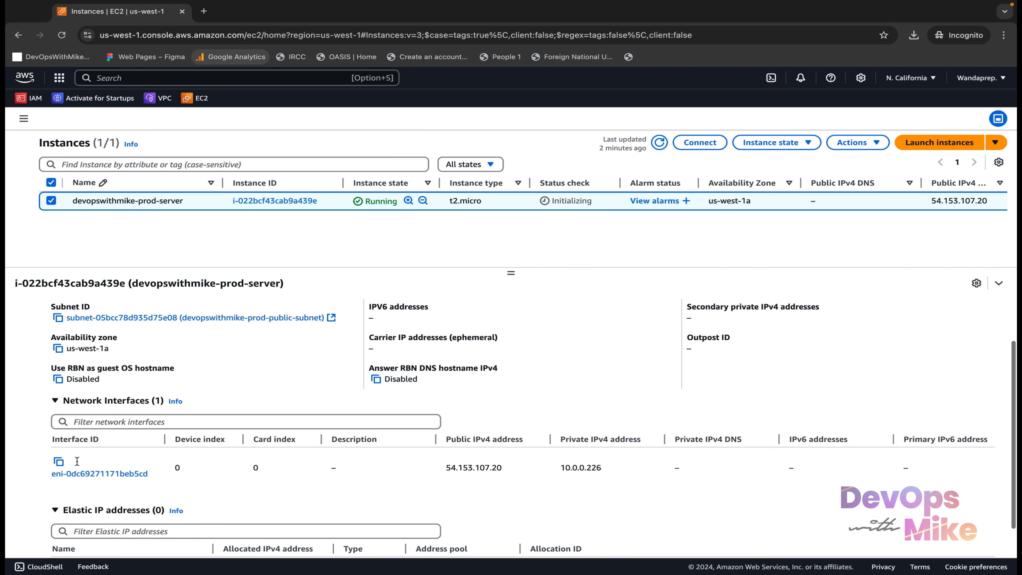
scroll(91, 438, "down", 2)
scroll(91, 437, "up", 5)
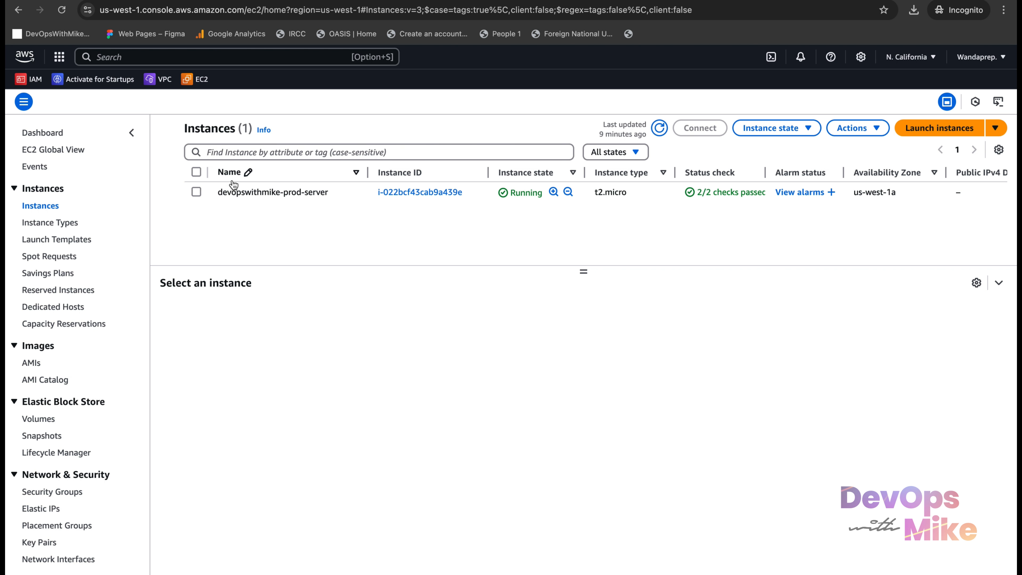
Select devopswithmike-prod-server, check its AMI name and platform details, and clear the selection
left_click(197, 192)
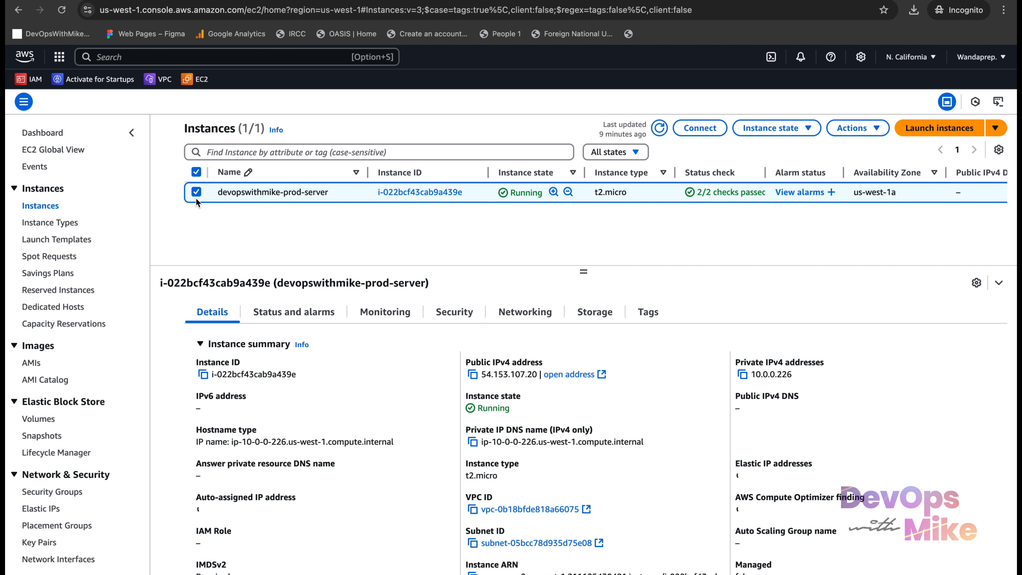
scroll(204, 364, "down", 1)
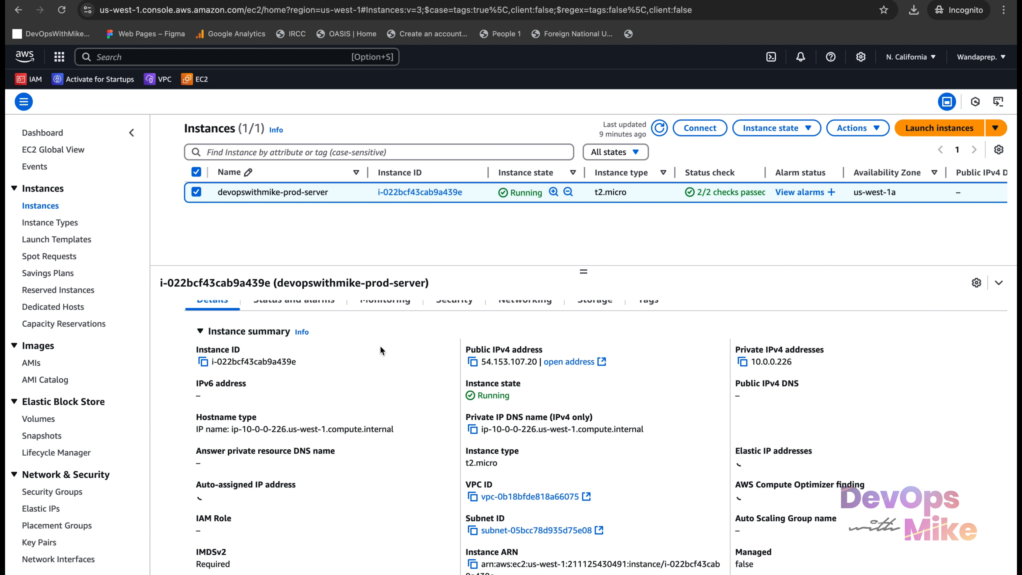
scroll(357, 355, "up", 1)
scroll(288, 491, "down", 5)
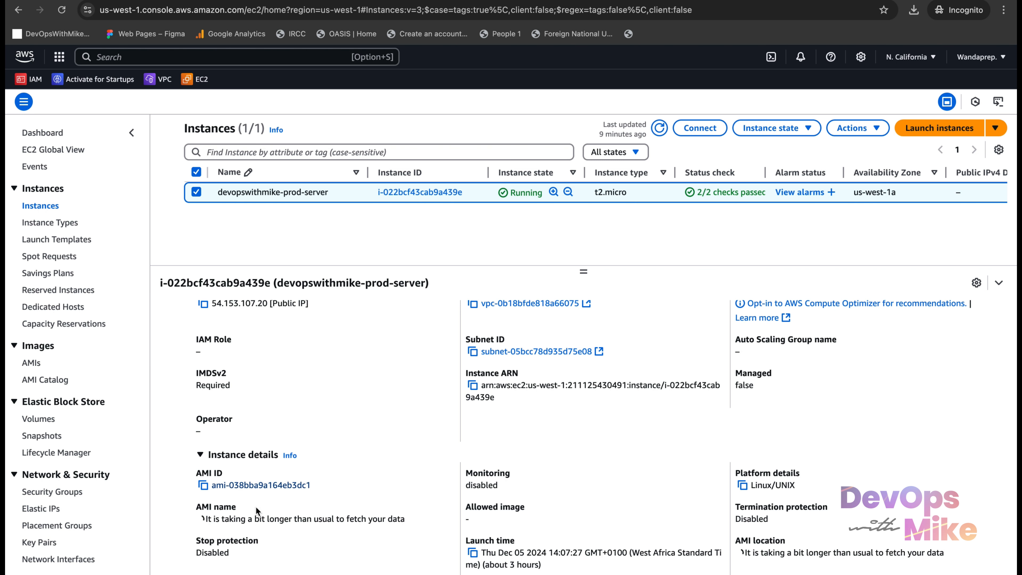
scroll(252, 530, "down", 1)
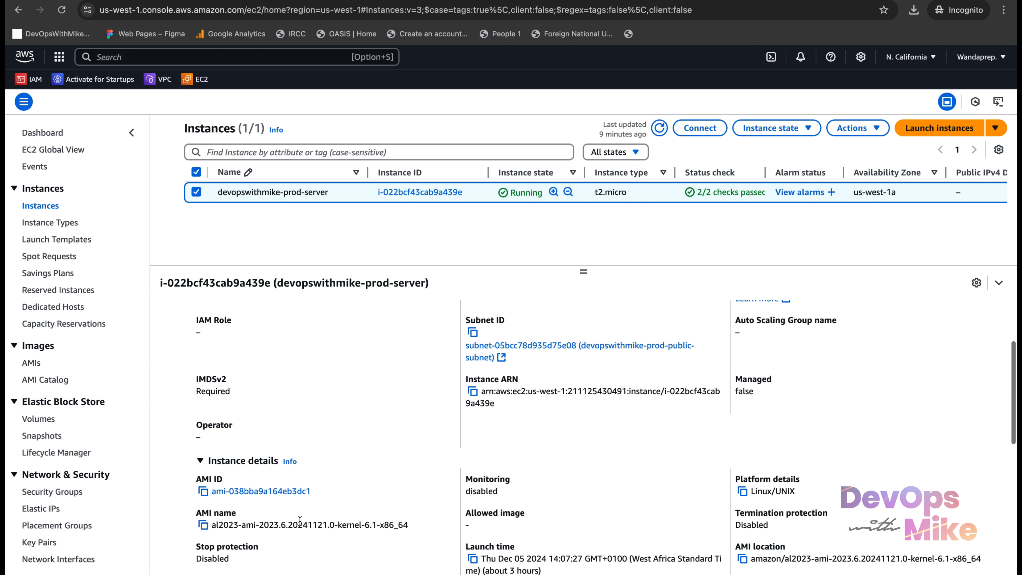
left_click_drag(264, 525, 238, 525)
scroll(407, 413, "down", 3)
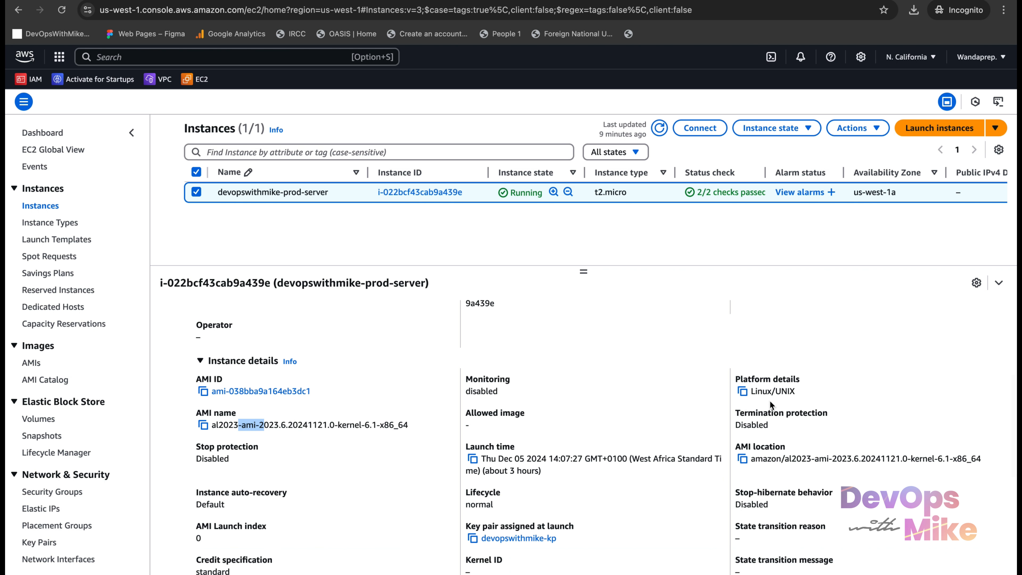
left_click_drag(810, 389, 749, 388)
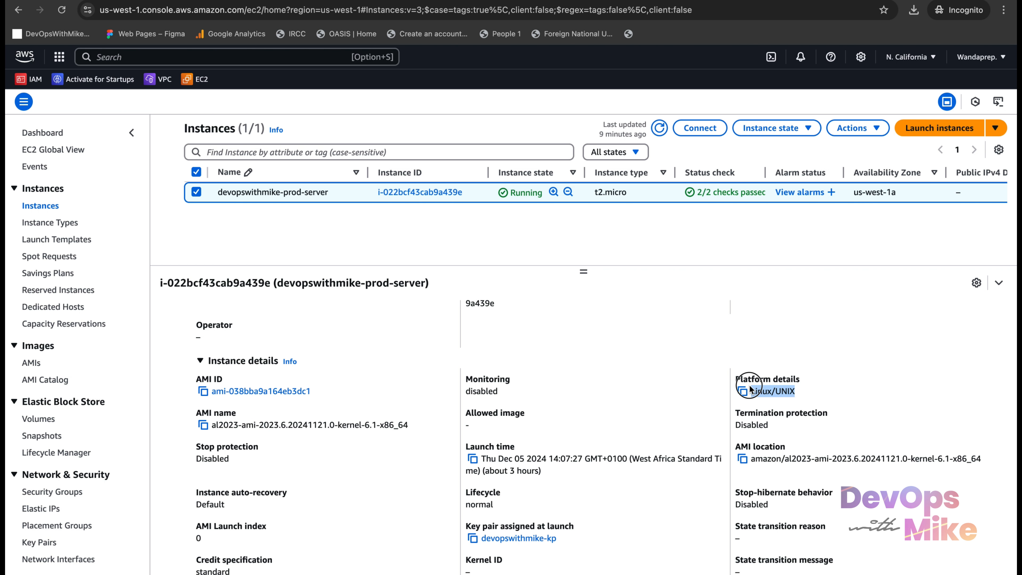
scroll(749, 385, "up", 6)
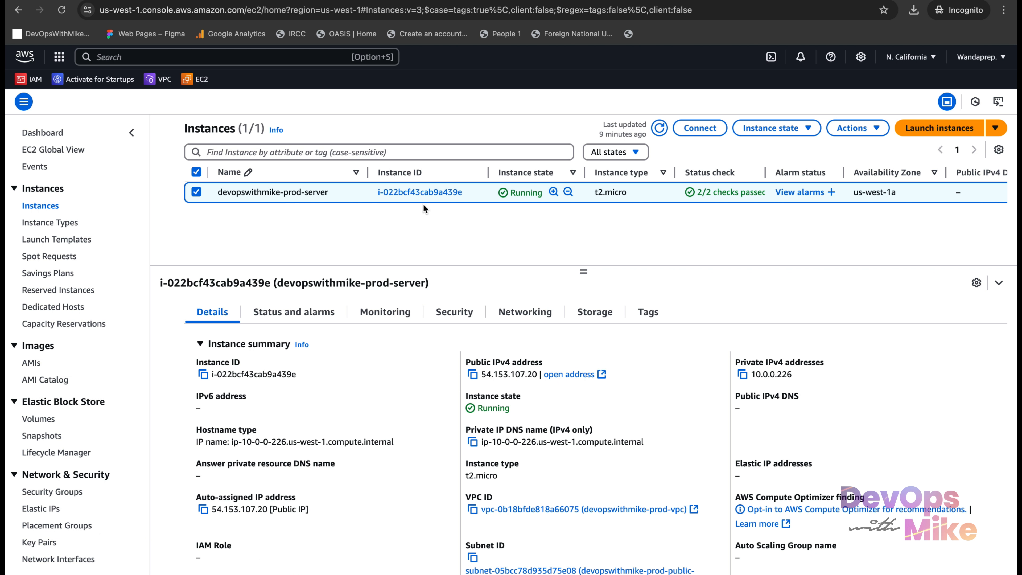
left_click(197, 194)
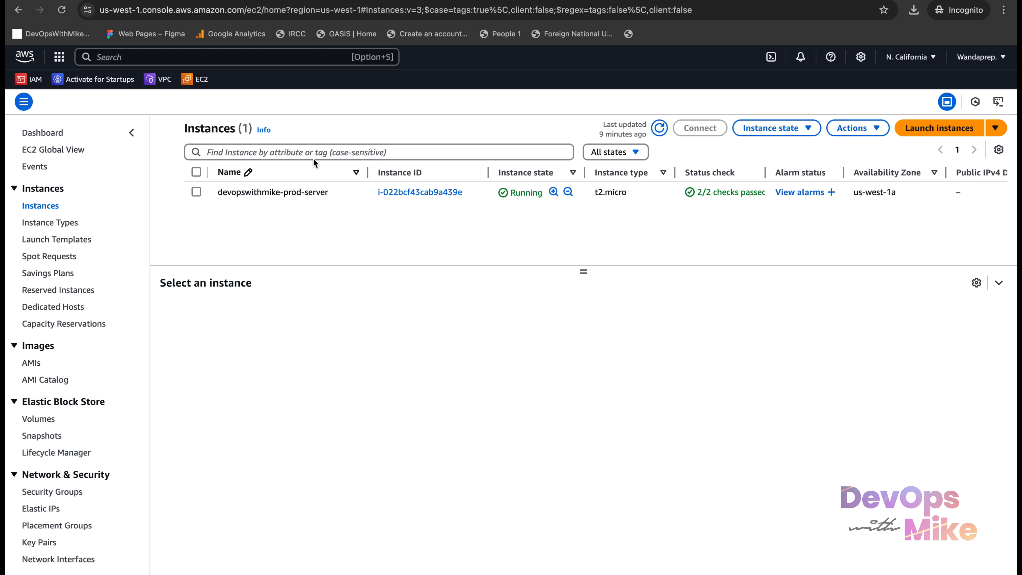
Start launching another instance and name it devopswithmike-dev-server
left_click(956, 131)
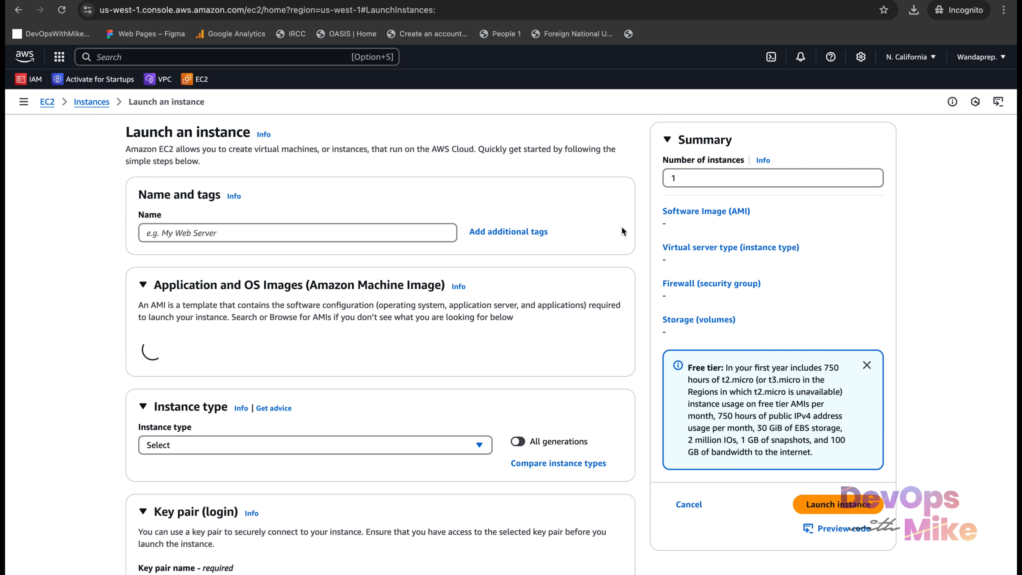
left_click(223, 234)
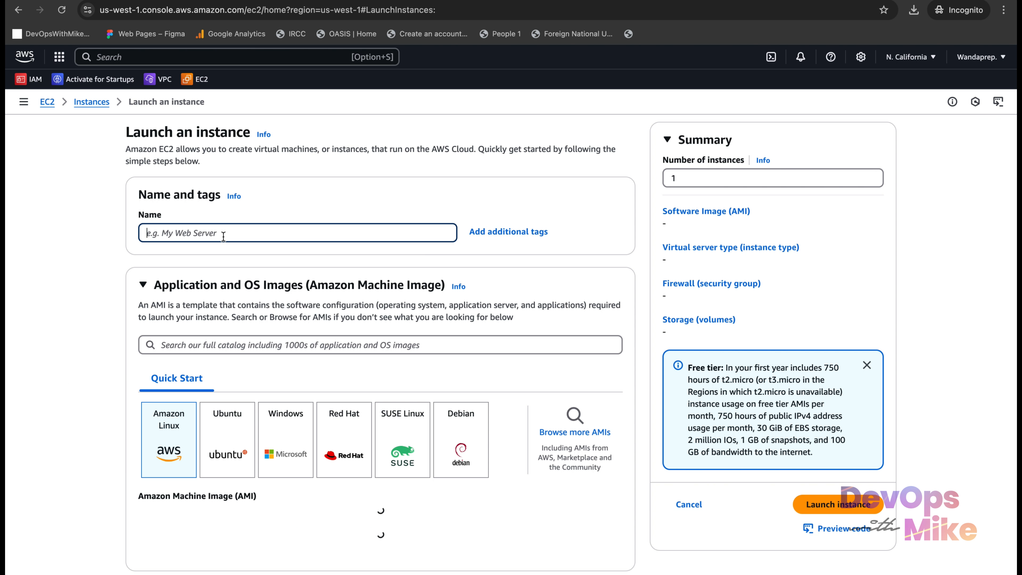
type("devopswithmike-dev-s")
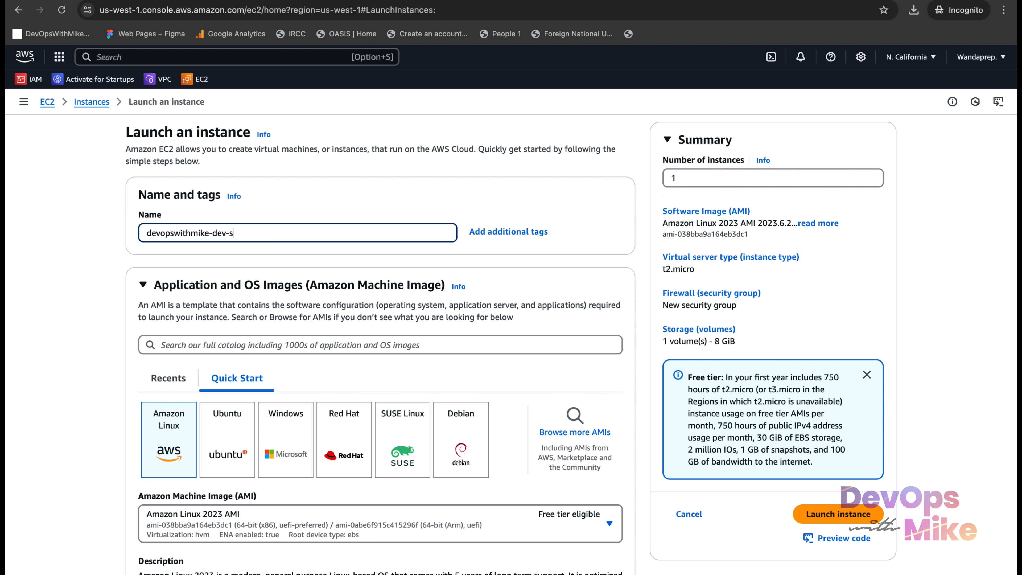
type("erfver")
scroll(262, 354, "down", 2)
left_click_drag(263, 193, 130, 193)
scroll(272, 229, "down", 1)
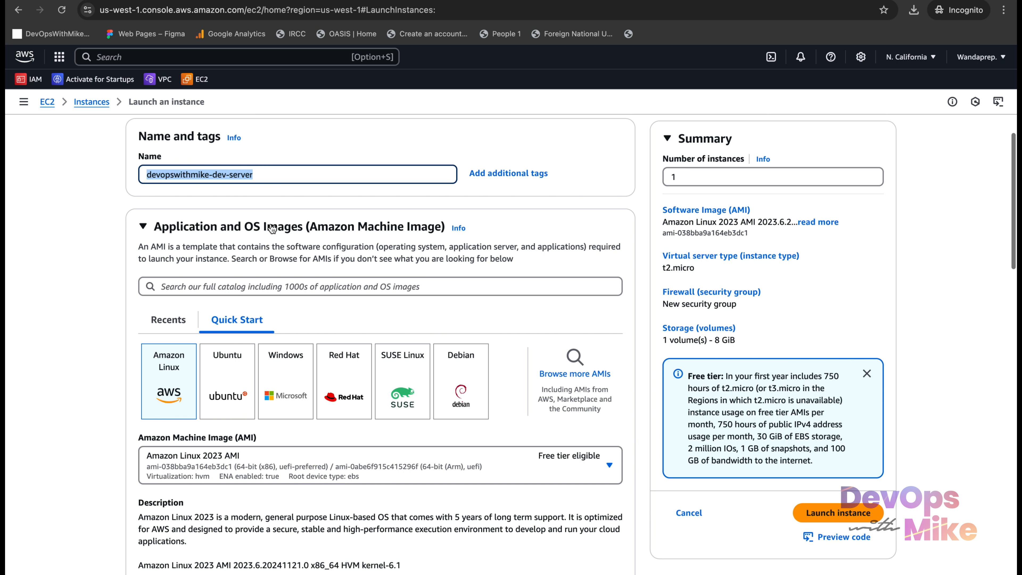
double_click(219, 174)
Choose Ubuntu Server 22.04 LTS (HVM), SSD Volume Type as the machine image and accept the overridden settings
scroll(269, 416, "down", 4)
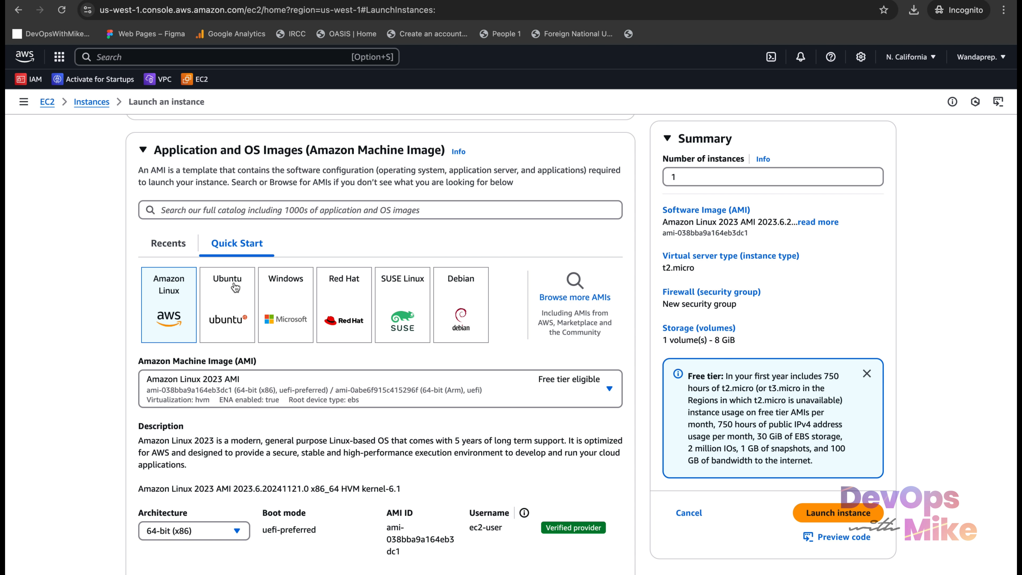
left_click(231, 317)
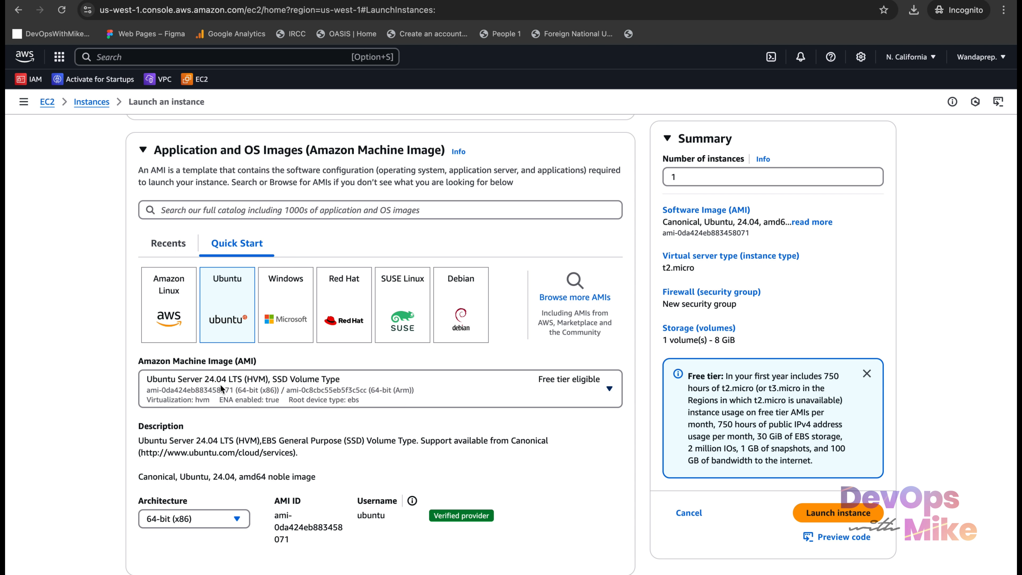
left_click(590, 387)
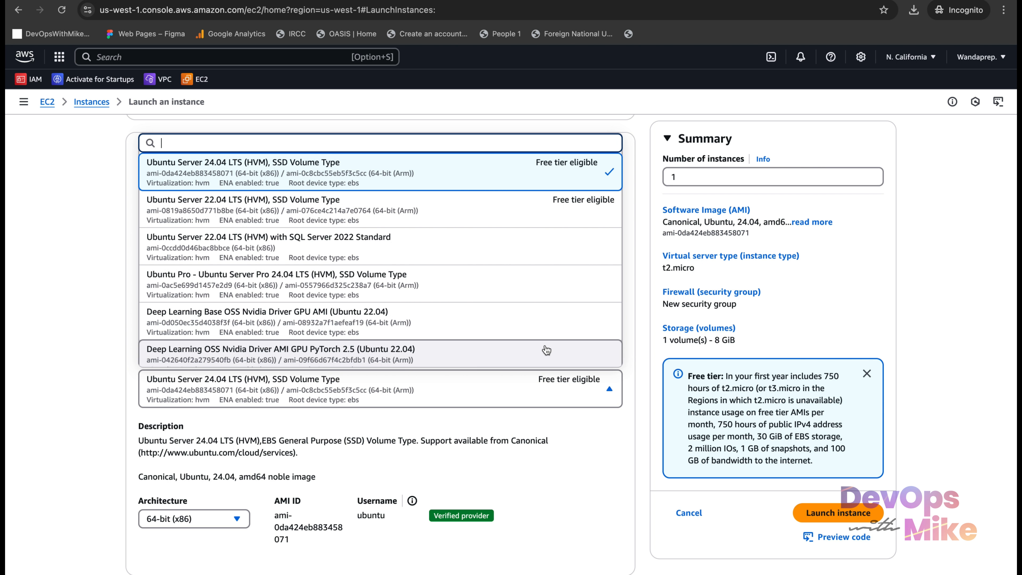
left_click(569, 215)
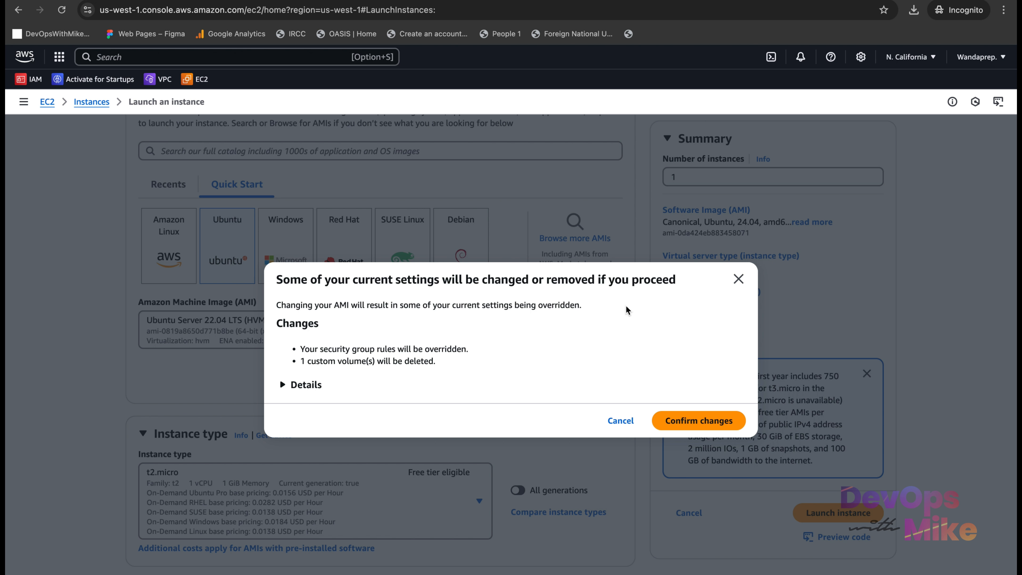
left_click(703, 423)
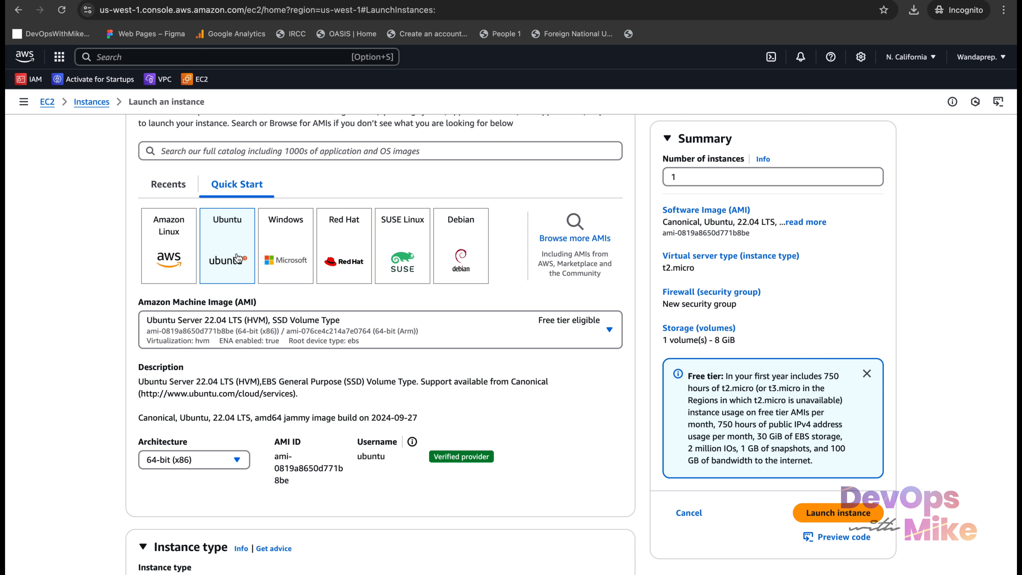
Check the chosen Ubuntu image's description and its default login username
scroll(238, 258, "down", 3)
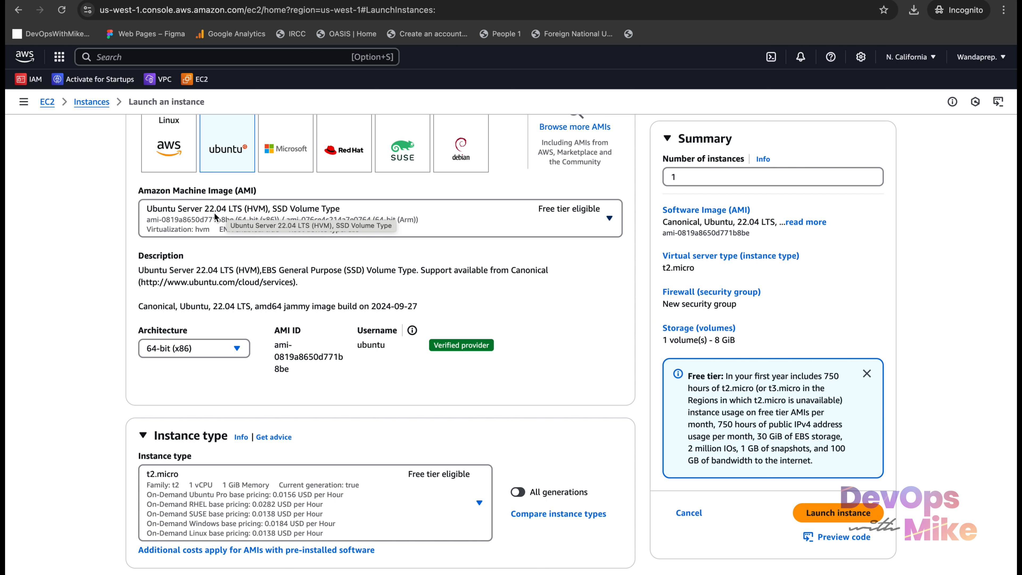
scroll(261, 335, "down", 2)
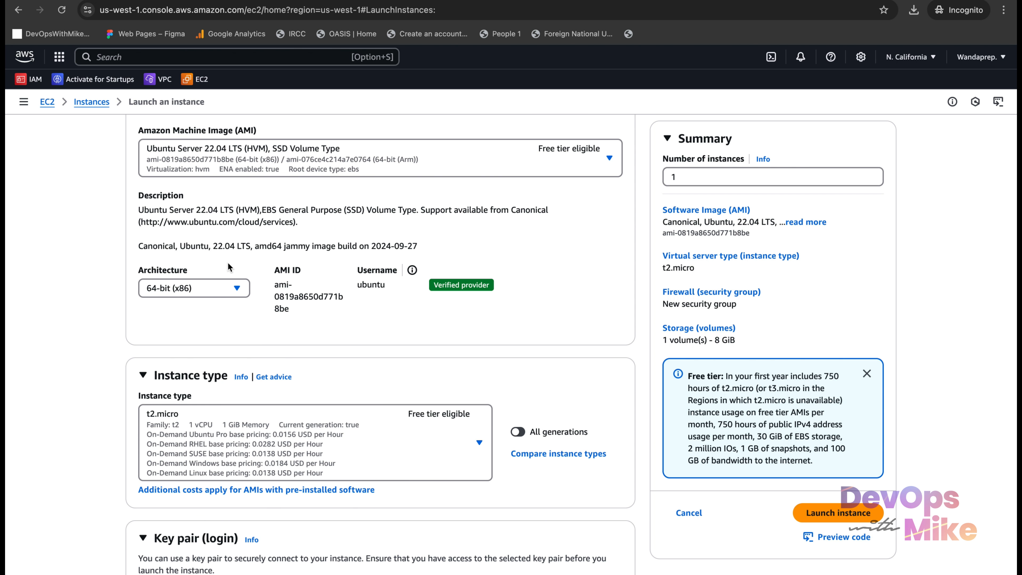
left_click_drag(299, 229, 123, 215)
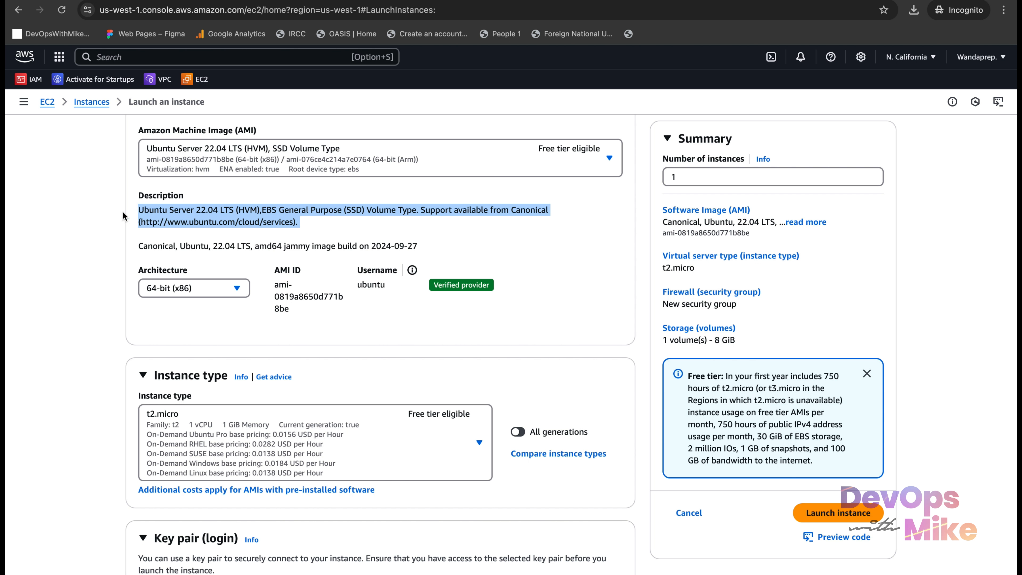
left_click_drag(389, 286, 354, 287)
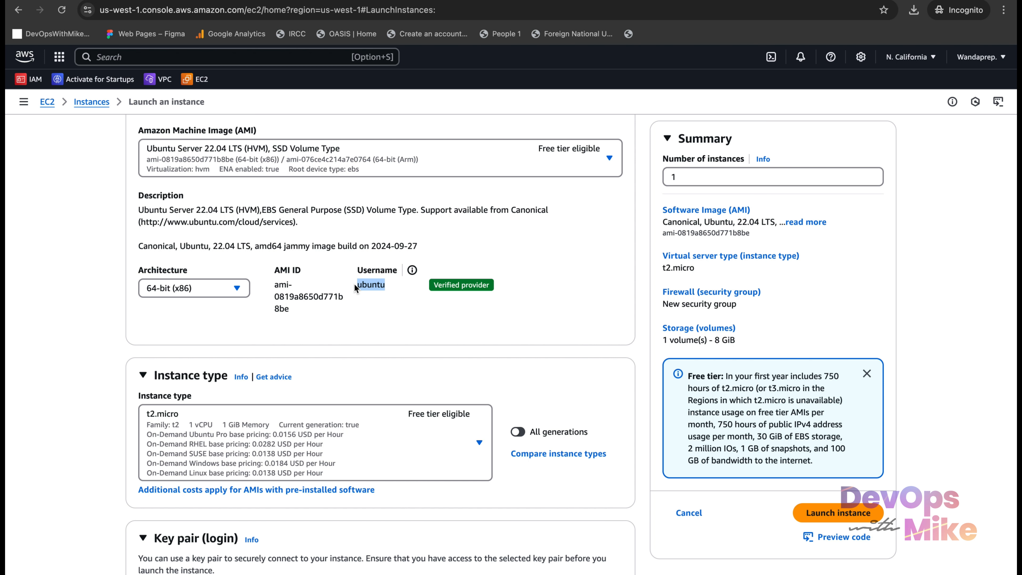
Browse the available instance types with their memory and pricing, and choose t2.micro for the new instance
scroll(354, 283, "down", 3)
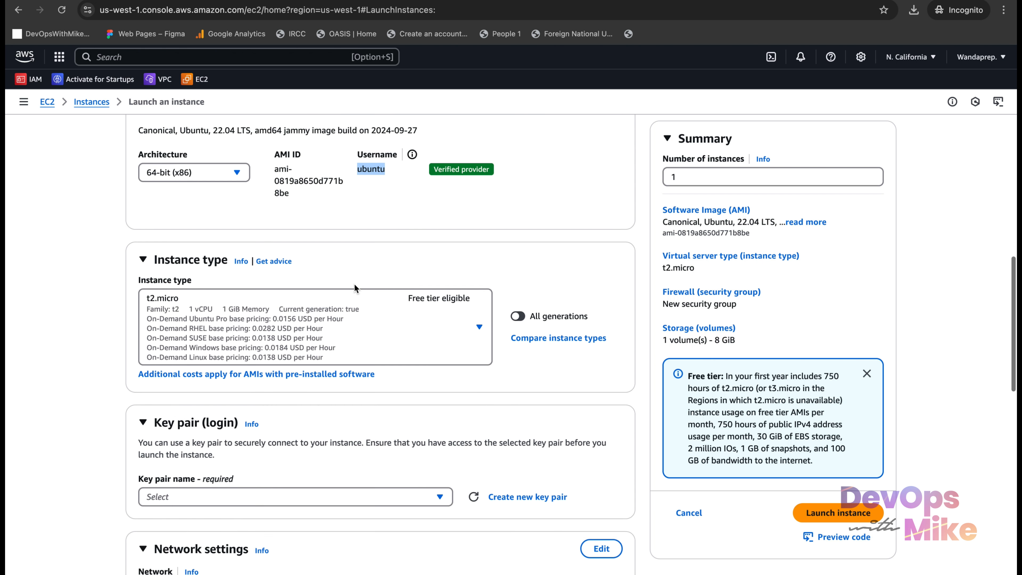
scroll(355, 283, "down", 1)
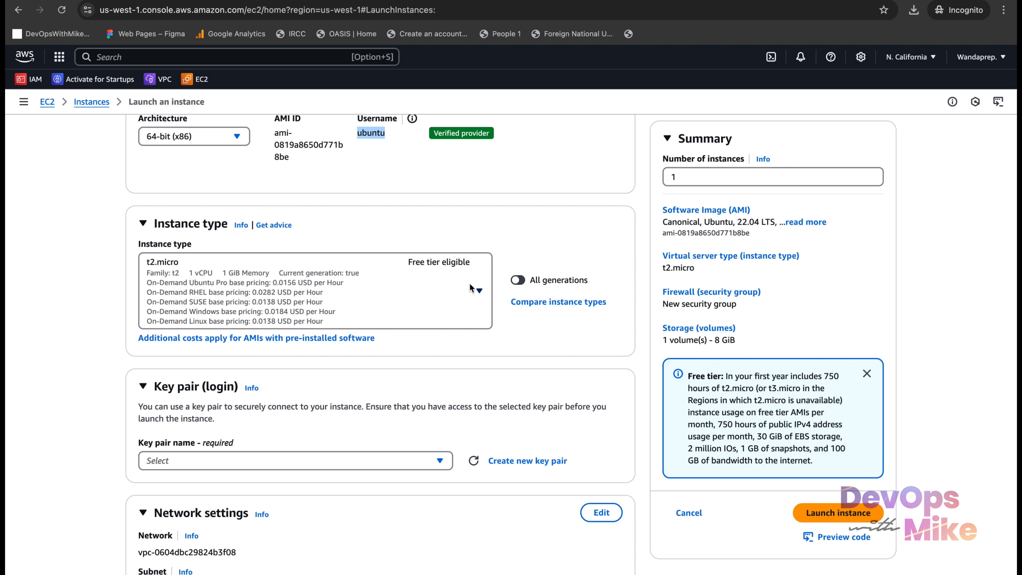
left_click(476, 290)
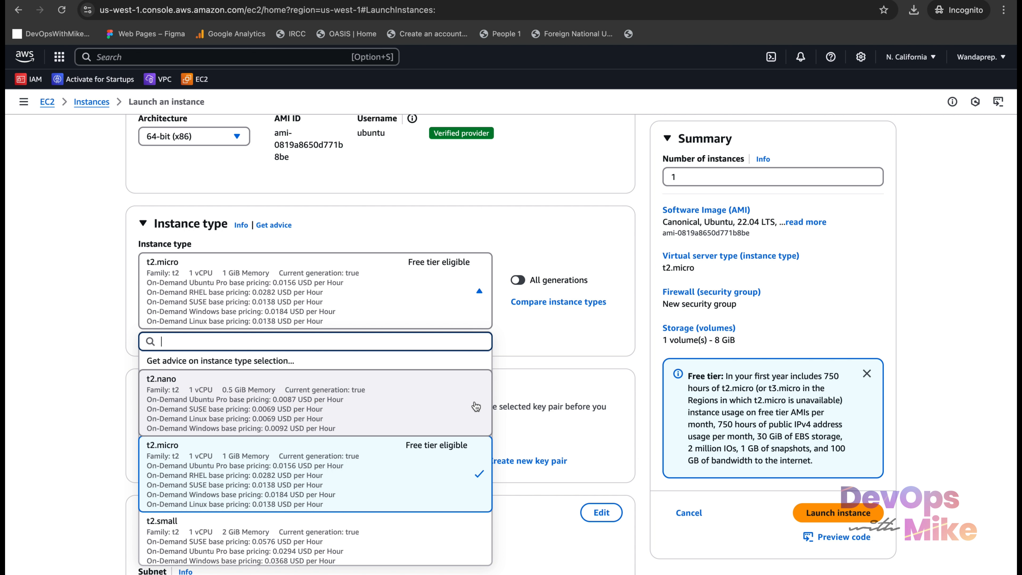
scroll(415, 482, "down", 1)
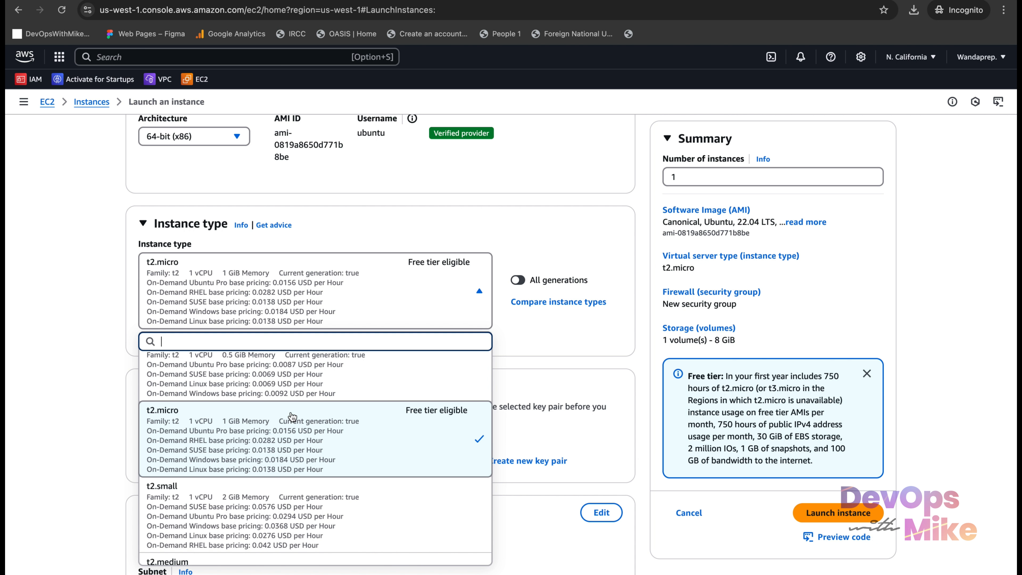
scroll(292, 417, "down", 2)
scroll(241, 471, "down", 3)
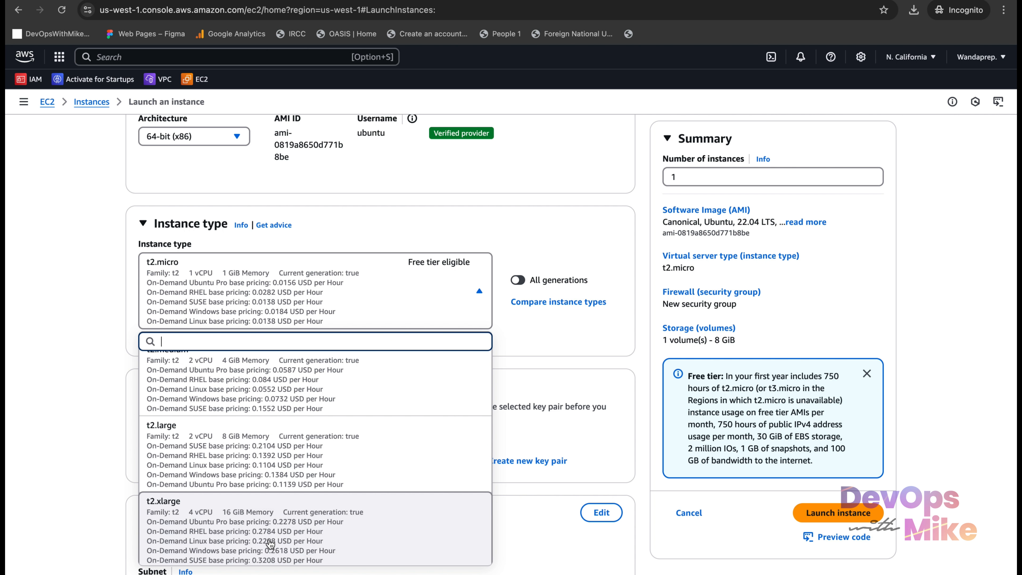
scroll(270, 543, "down", 2)
scroll(266, 523, "up", 6)
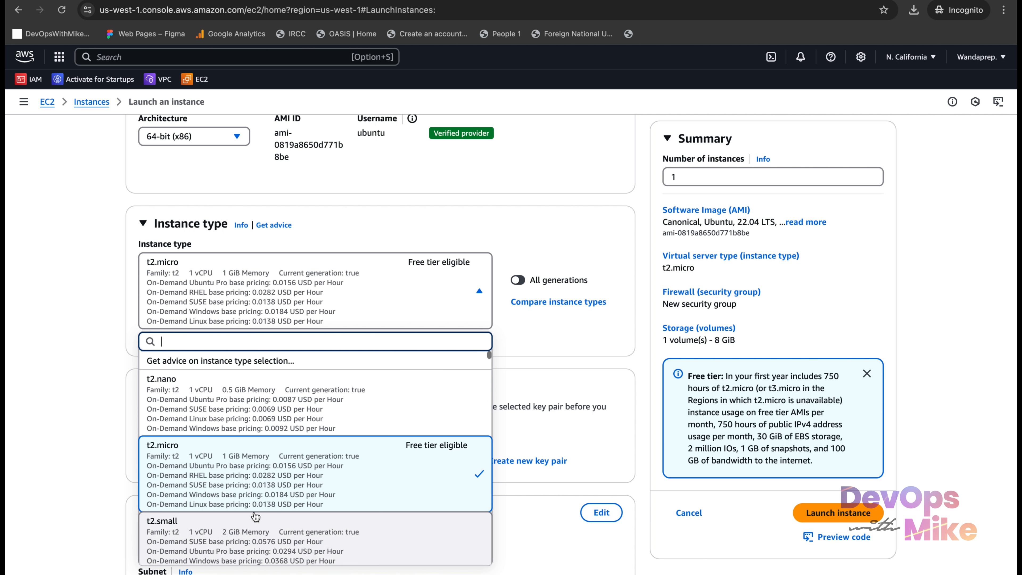
left_click(262, 479)
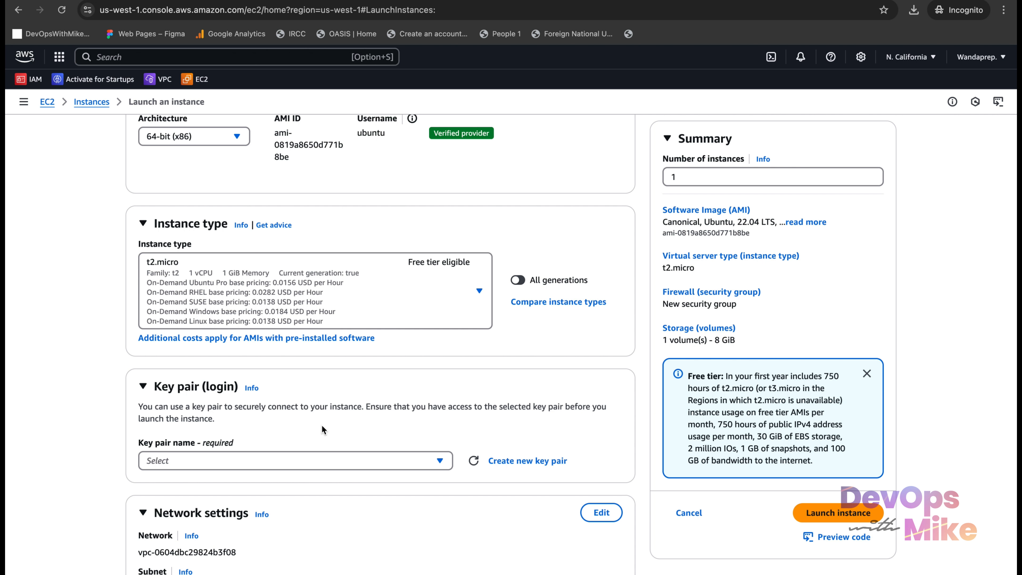
Look up the downloaded devopswithmike-kp.pem file in the recent downloads and select devopswithmike-kp as the key pair
scroll(334, 449, "down", 2)
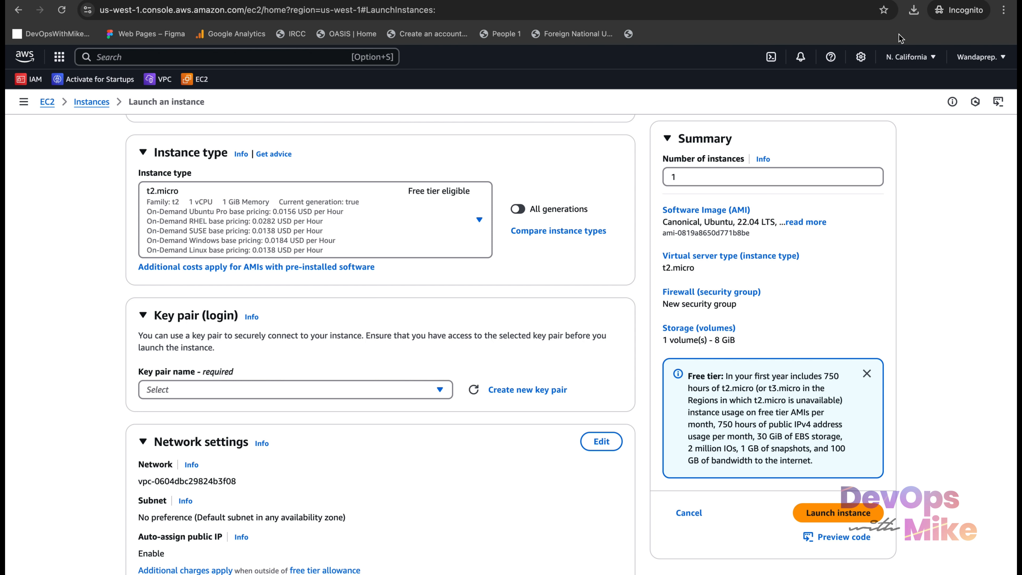
left_click(913, 10)
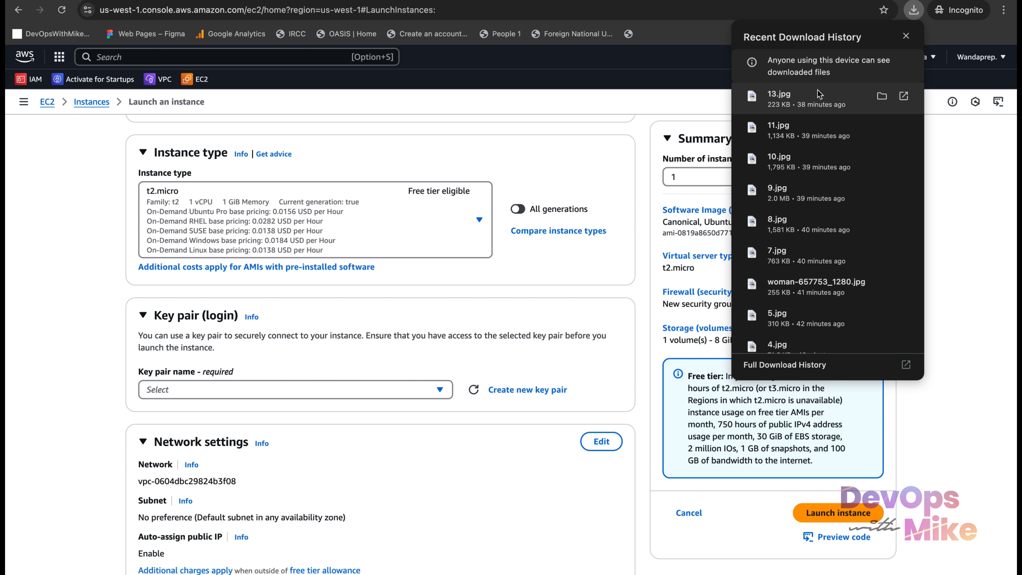
scroll(833, 209, "down", 4)
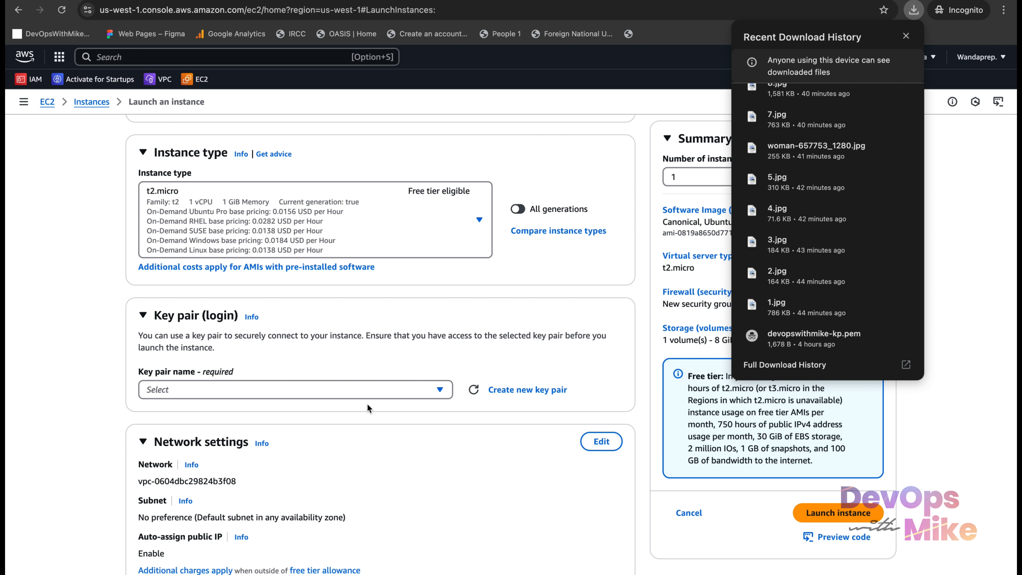
left_click(417, 457)
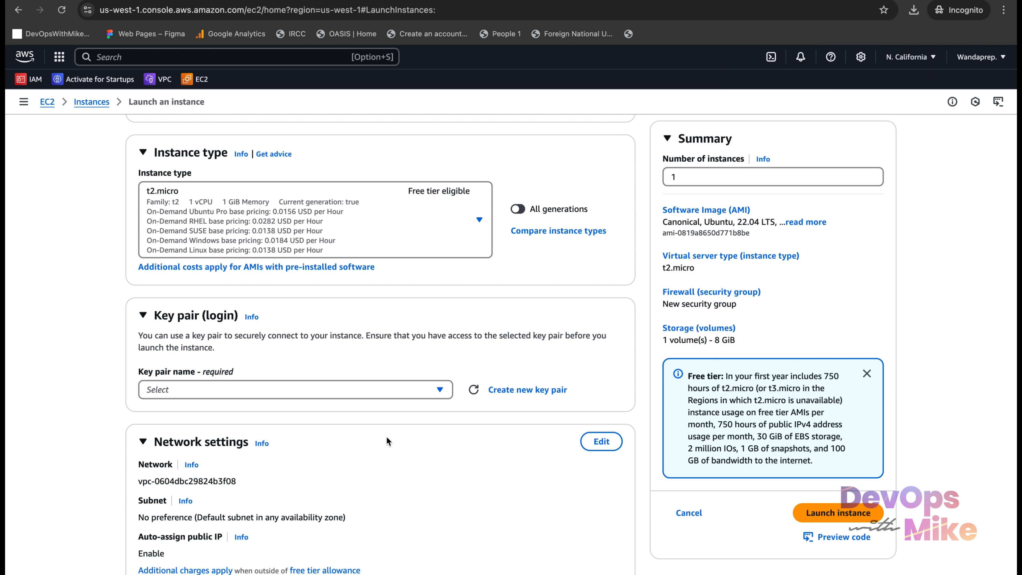
left_click(425, 390)
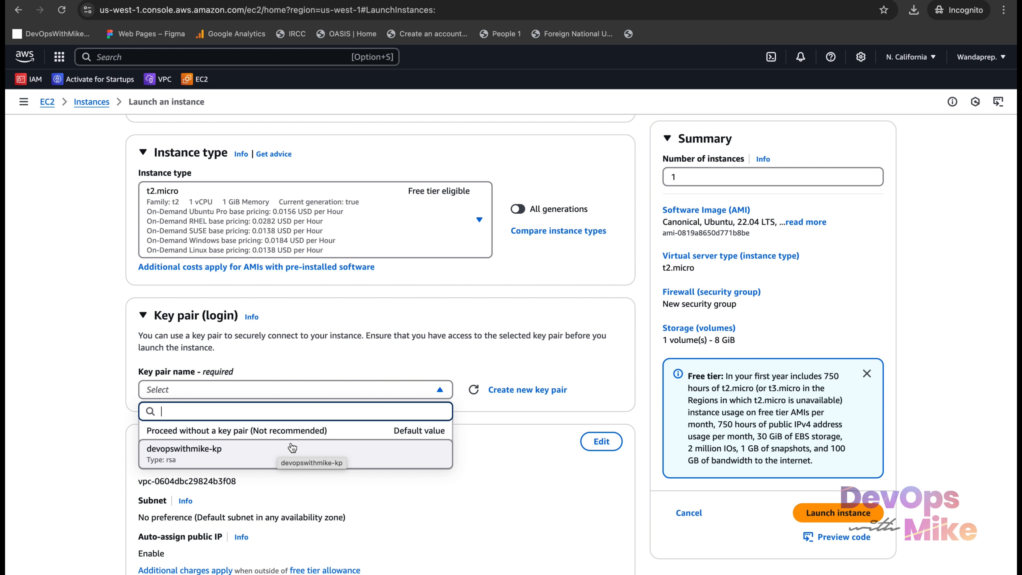
left_click(275, 460)
Edit the network settings to use the VPC devopswithmike-prod-vpc with the subnet devopswithmike-prod-public-subnet
scroll(273, 461, "down", 3)
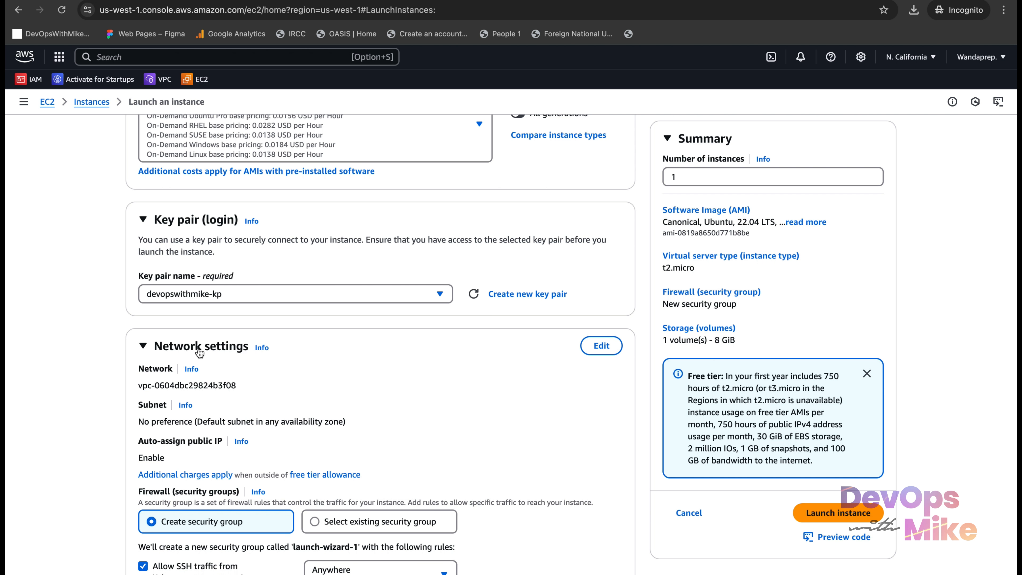
scroll(218, 390, "down", 5)
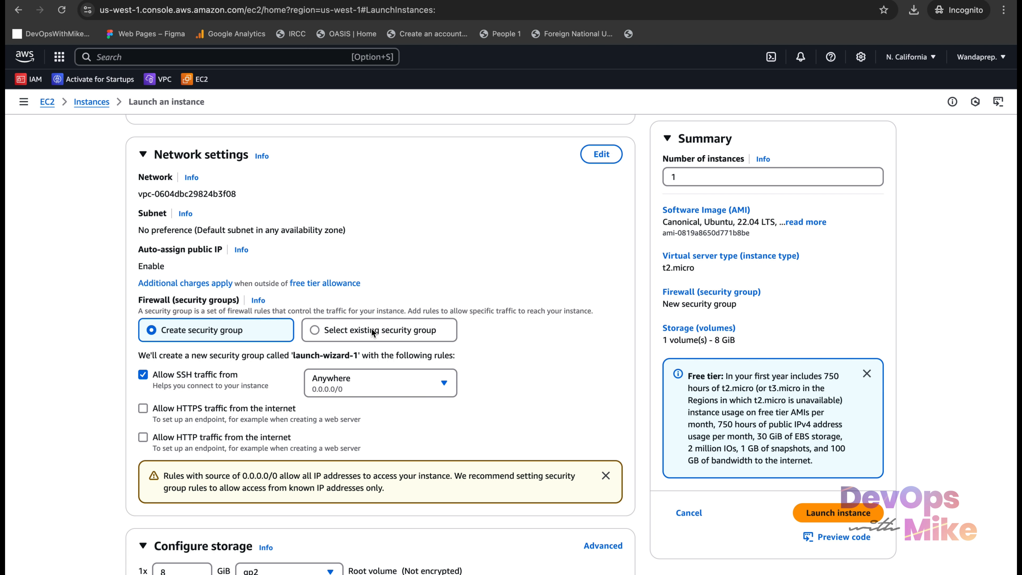
left_click(606, 156)
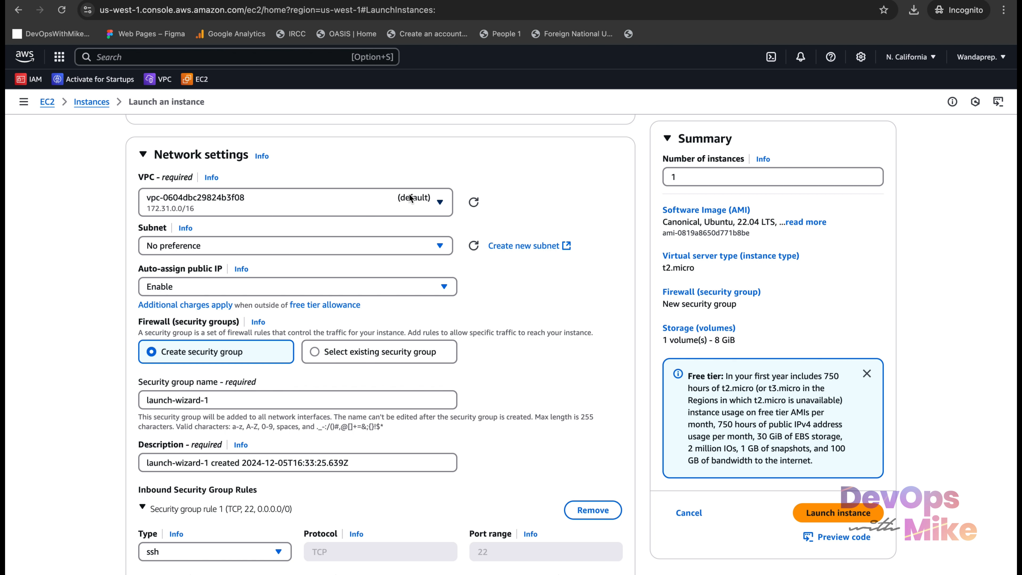
left_click(430, 201)
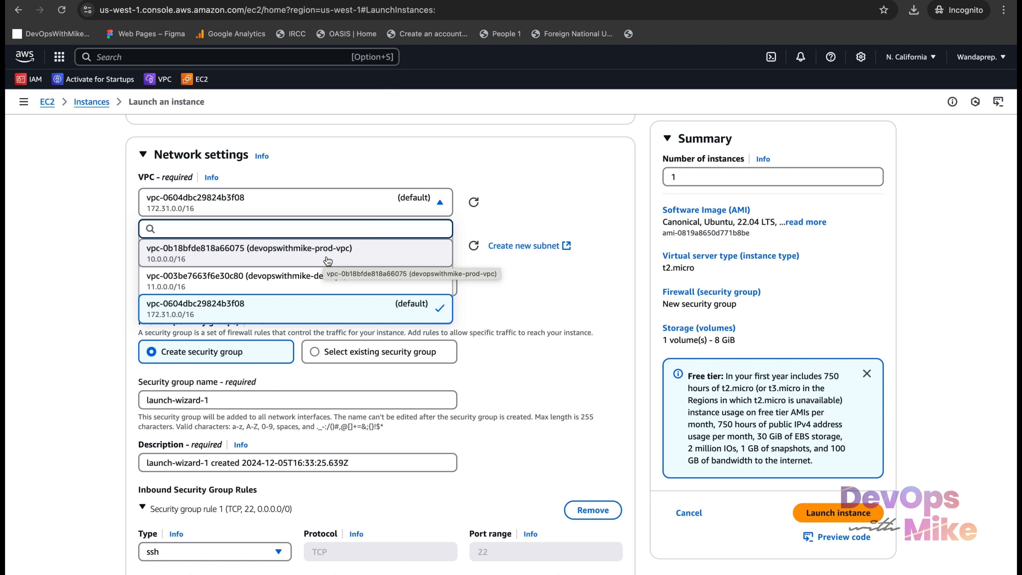
left_click(399, 259)
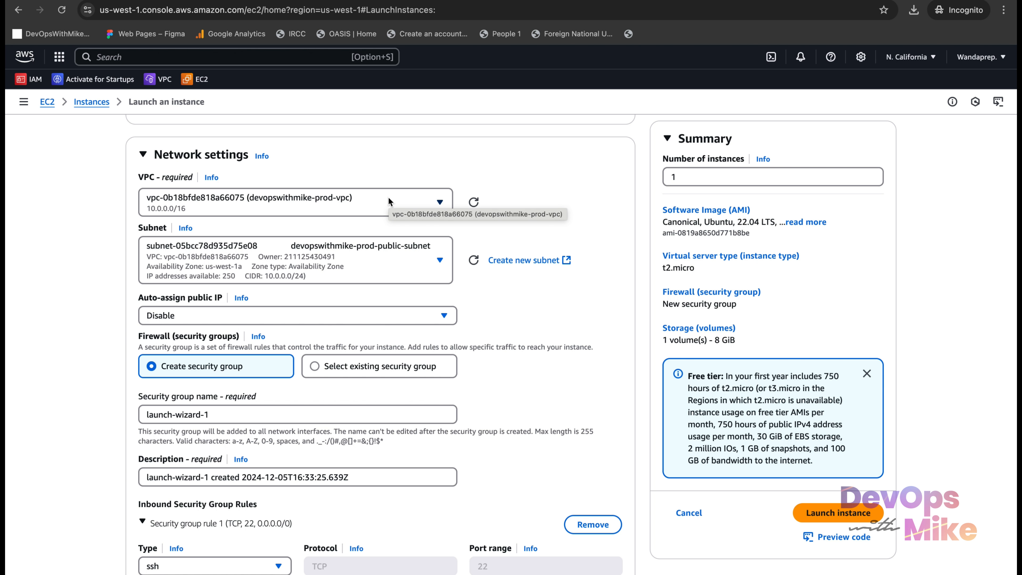
scroll(394, 260, "down", 2)
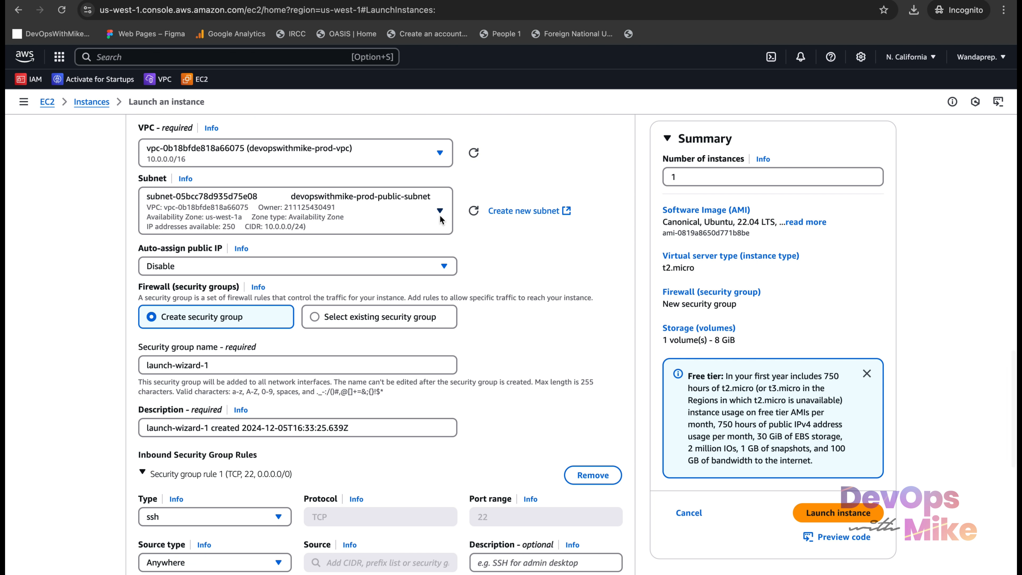
left_click(438, 212)
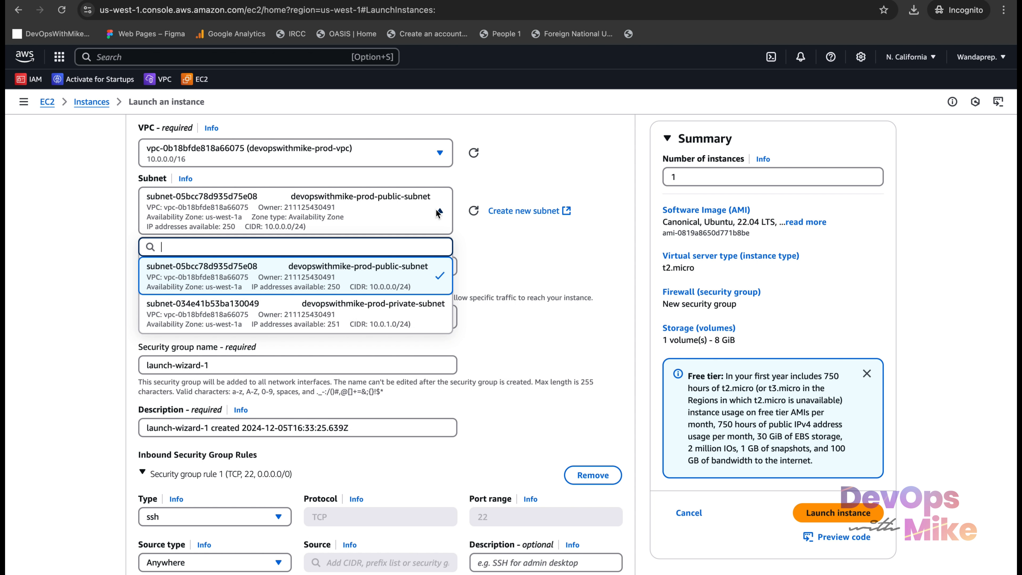
left_click(407, 273)
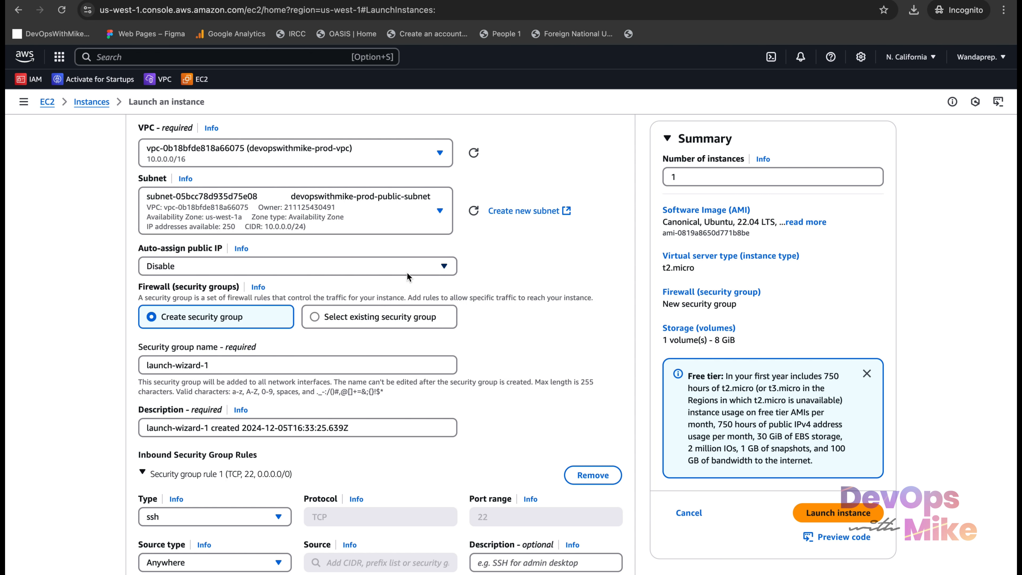
Enable automatic public IP assignment for the new instance in the network settings
scroll(407, 272, "down", 1)
scroll(407, 272, "down", 1)
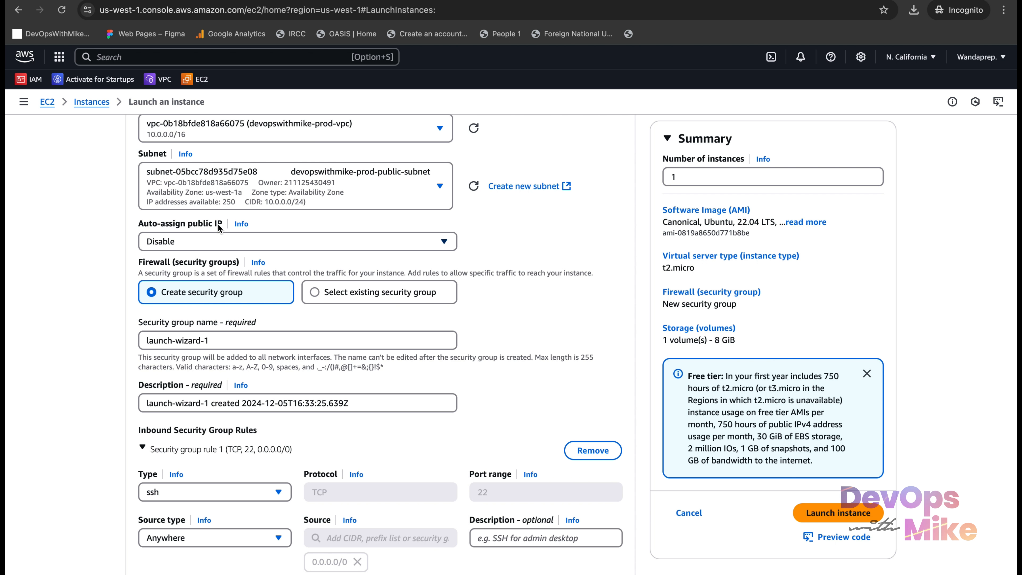
left_click_drag(222, 227, 140, 226)
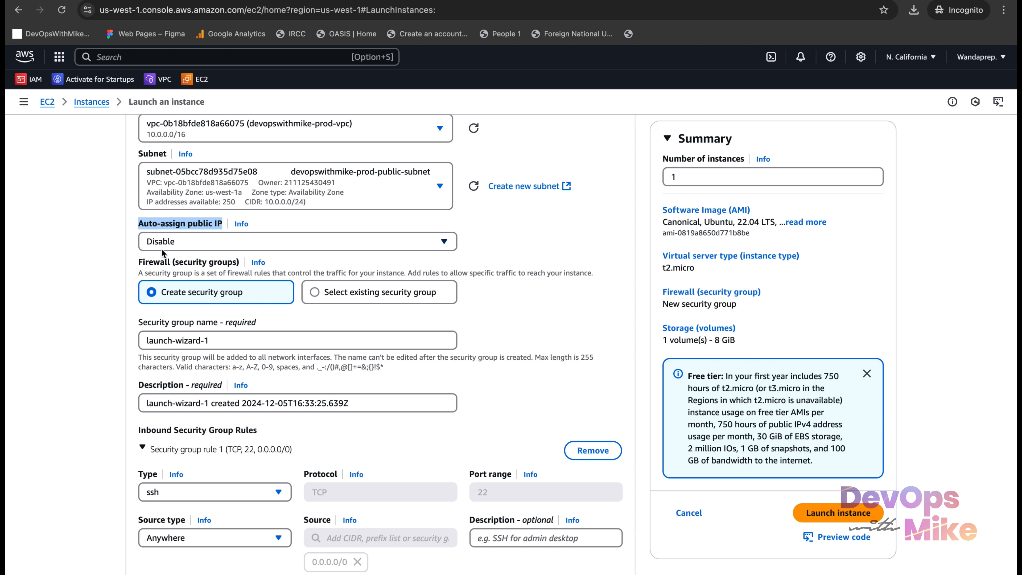
left_click(181, 240)
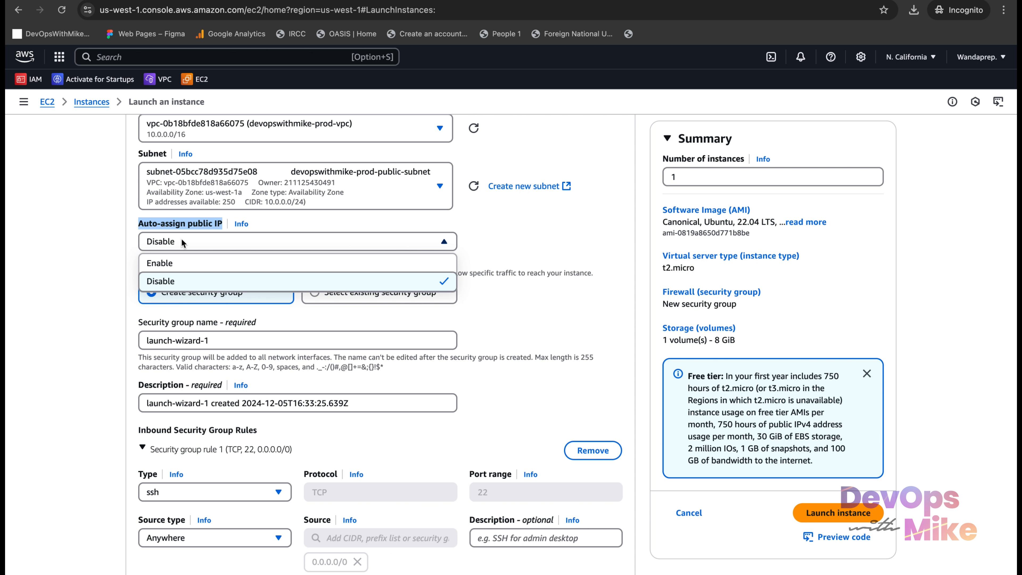
left_click(179, 263)
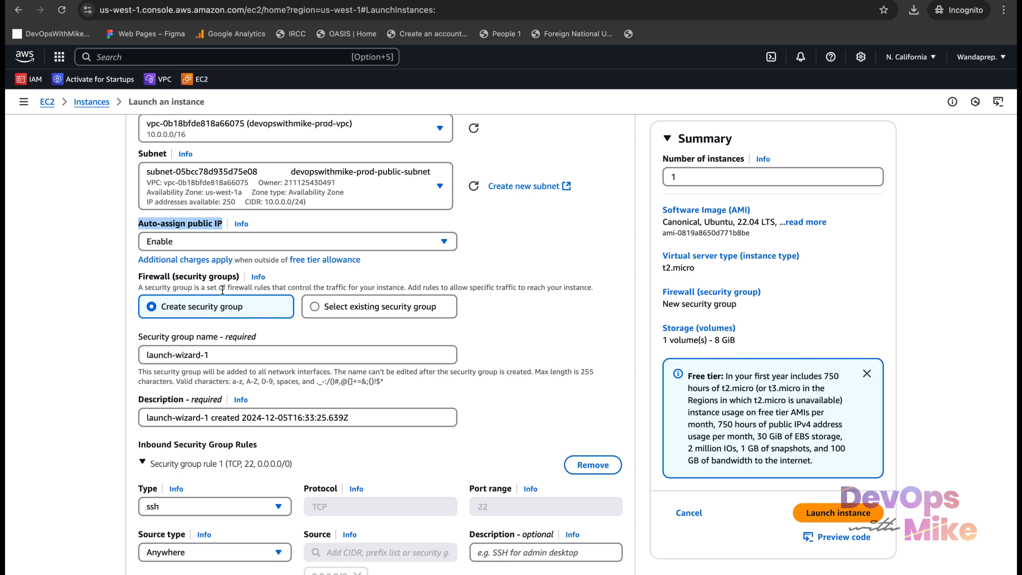
Use an existing security group for the firewall and select devopswithmike-instance-sg
scroll(242, 253, "down", 2)
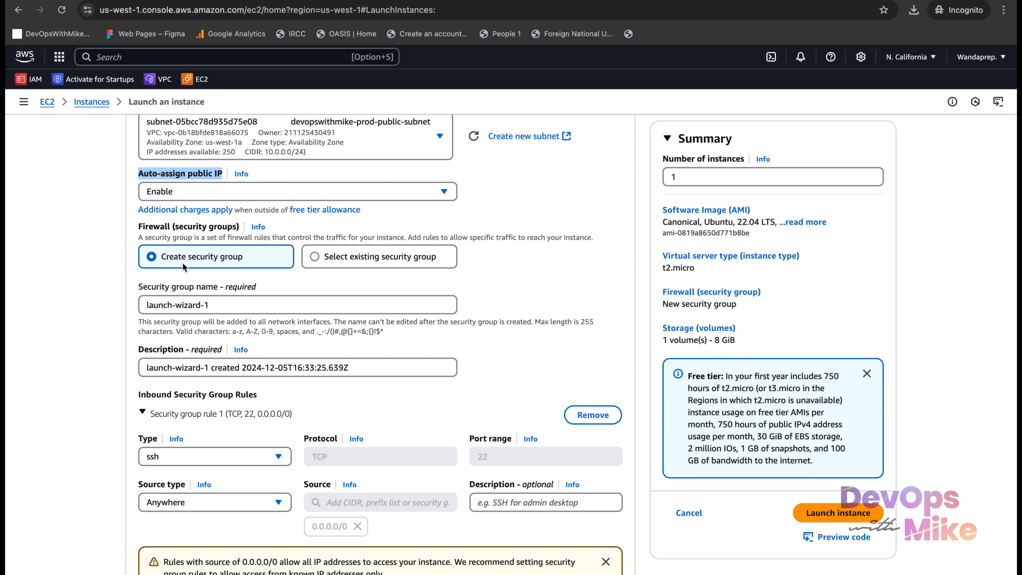
left_click(324, 259)
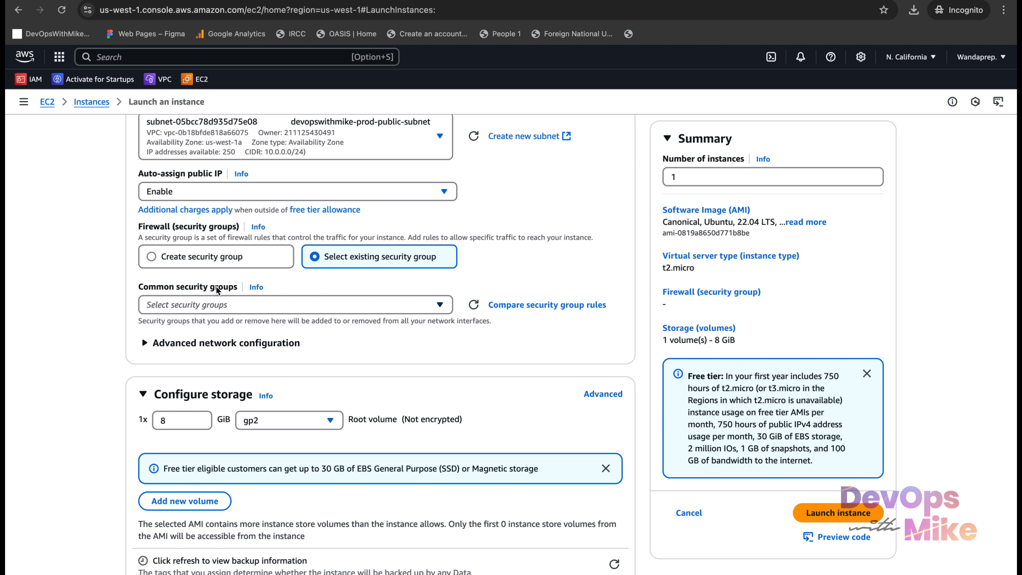
left_click(245, 308)
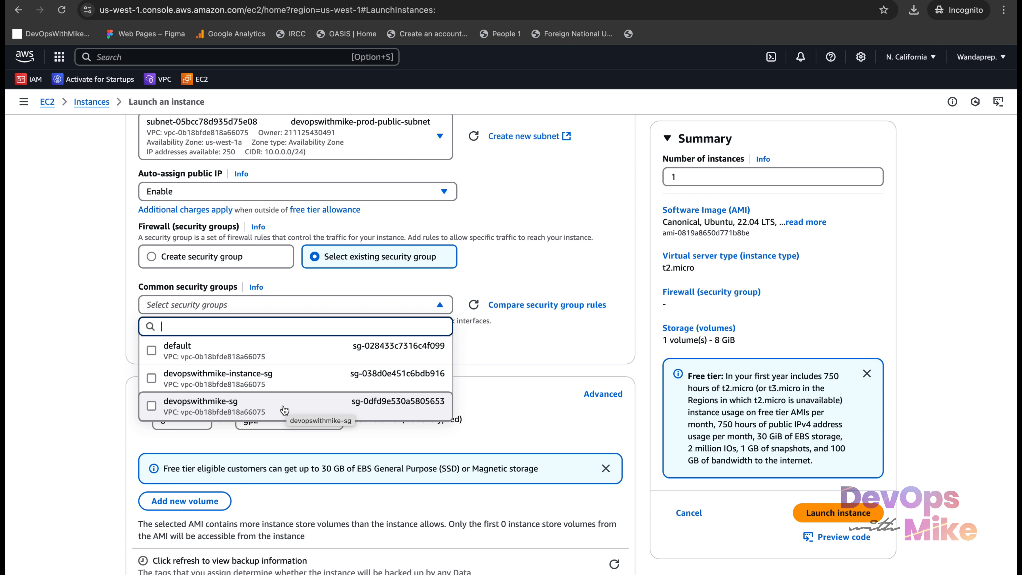
left_click(310, 385)
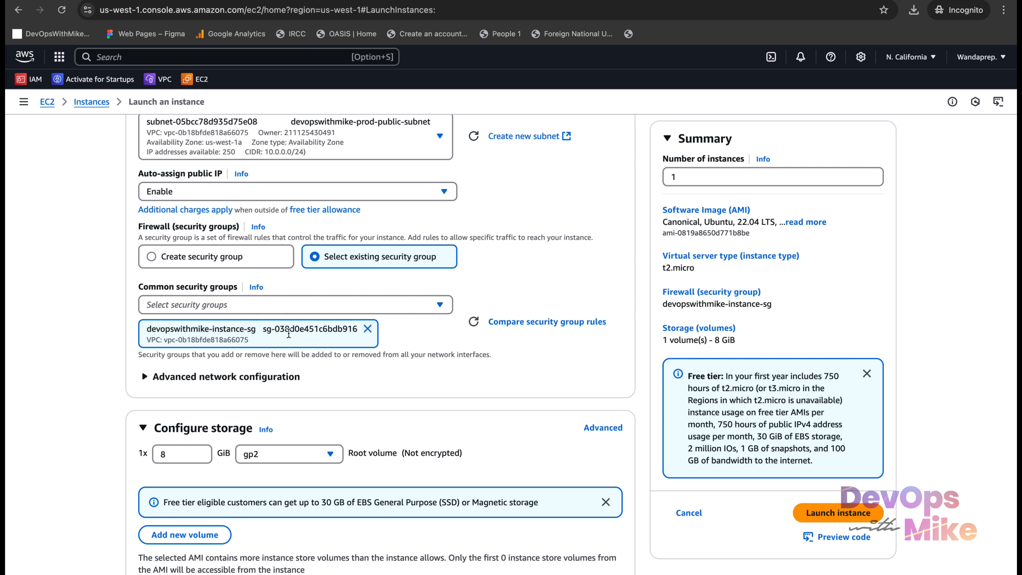
Open the security group rule comparison, check the ports and sources of devopswithmike-instance-sg's inbound rules, and confirm the group selection
left_click(558, 323)
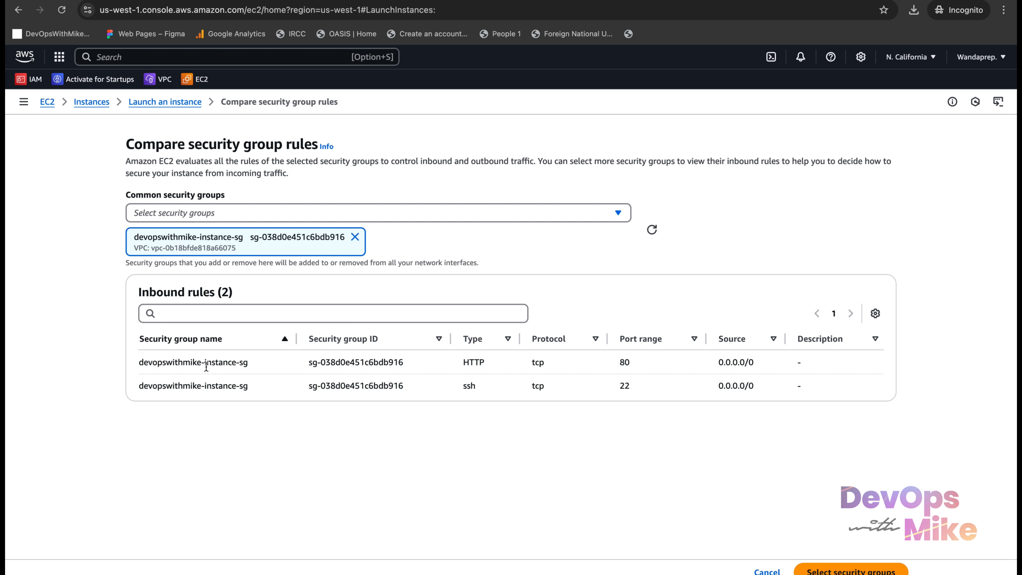
left_click_drag(263, 371, 133, 362)
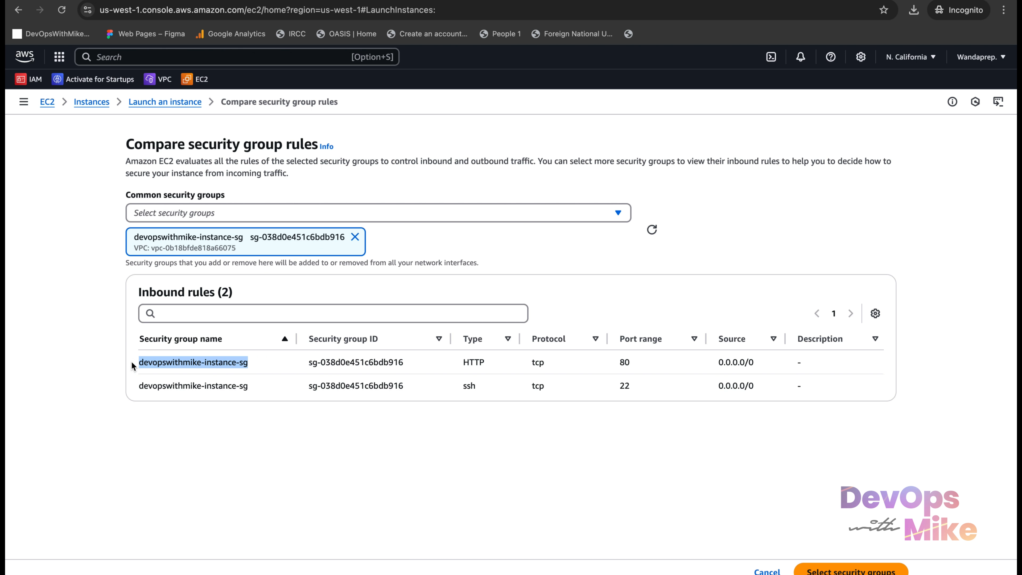
double_click(624, 362)
left_click_drag(754, 361, 719, 360)
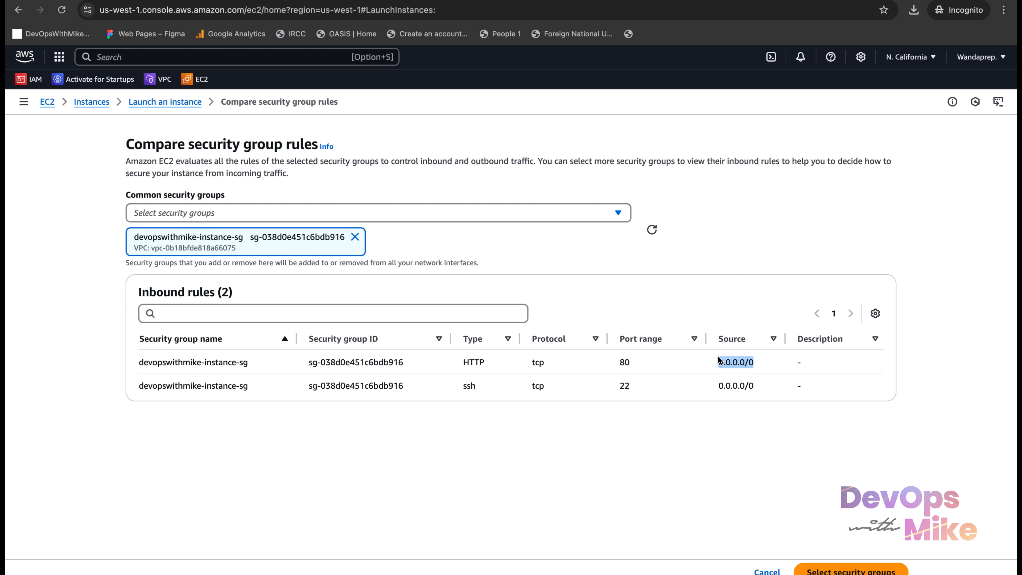
left_click_drag(766, 386, 721, 388)
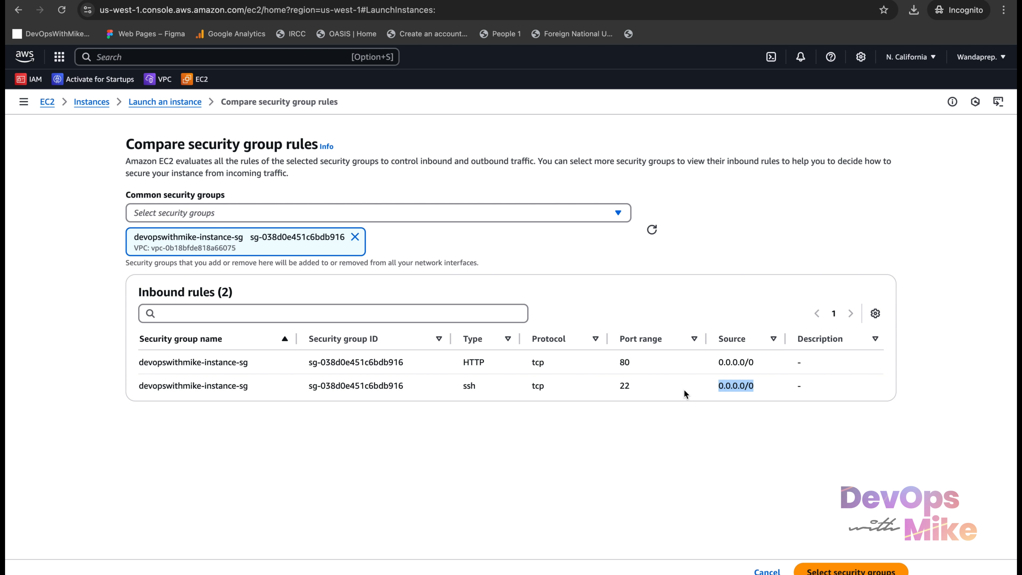
left_click_drag(257, 387, 185, 386)
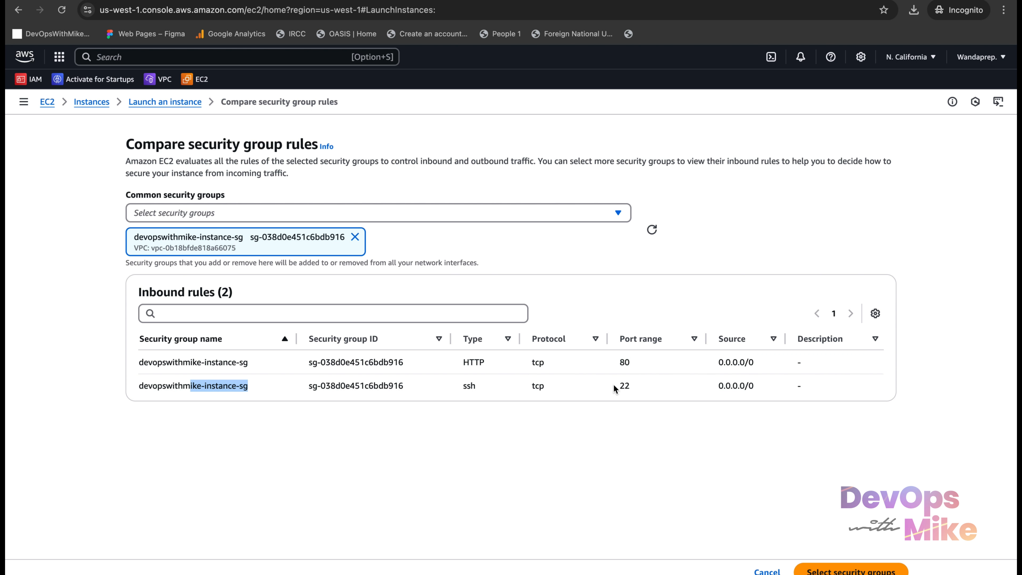
left_click(596, 387)
left_click_drag(770, 387, 696, 385)
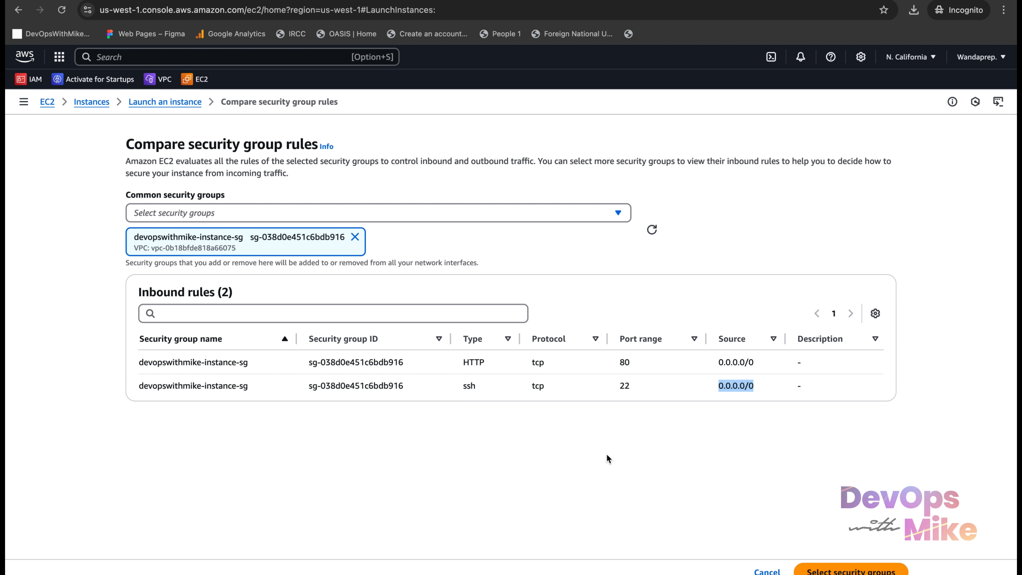
left_click(850, 571)
Expand the advanced details and look through the optional settings, from the IAM instance profile down to the user data field
scroll(380, 363, "down", 15)
left_click(200, 532)
scroll(259, 293, "down", 8)
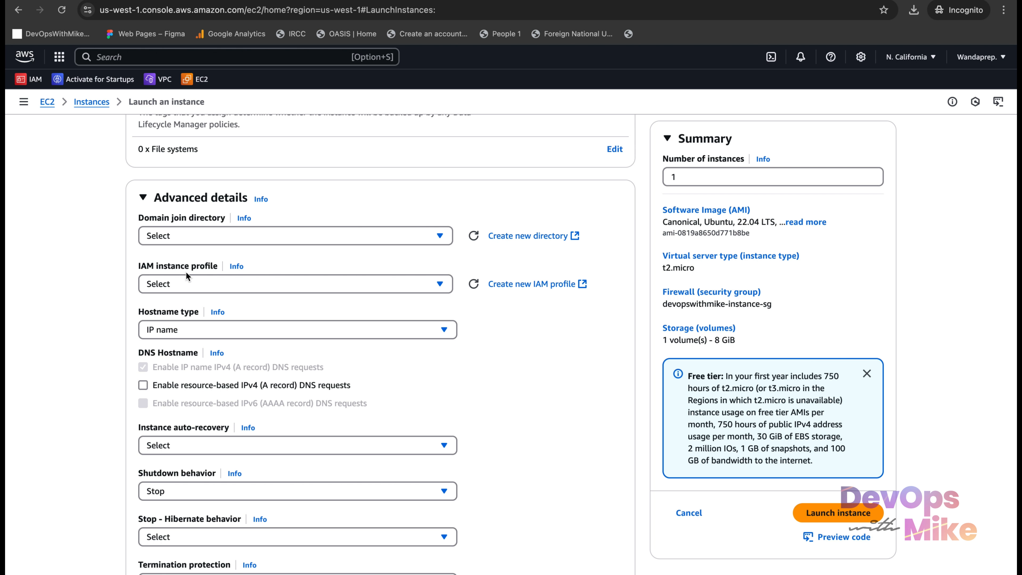
scroll(186, 271, "down", 10)
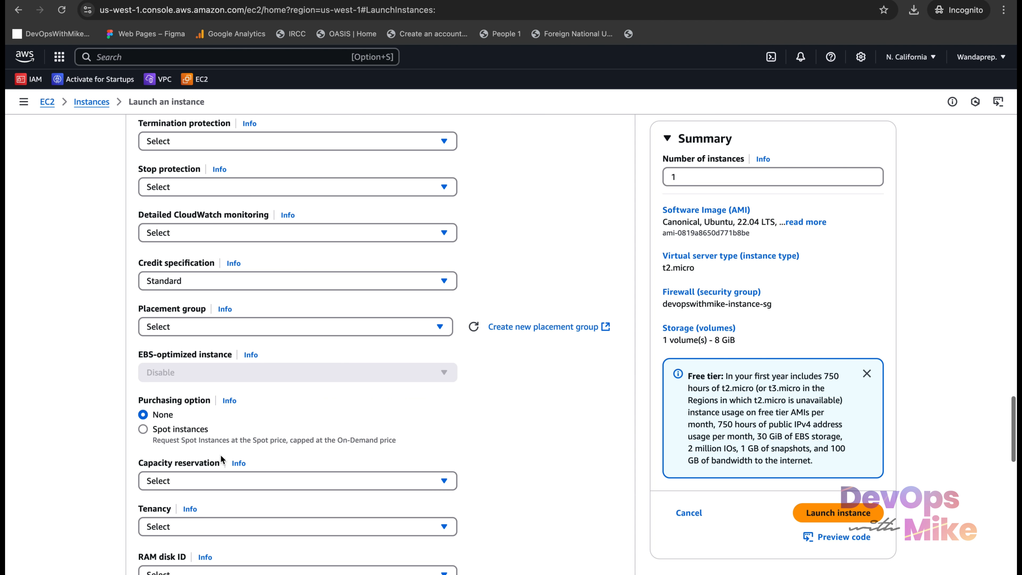
scroll(220, 454, "down", 15)
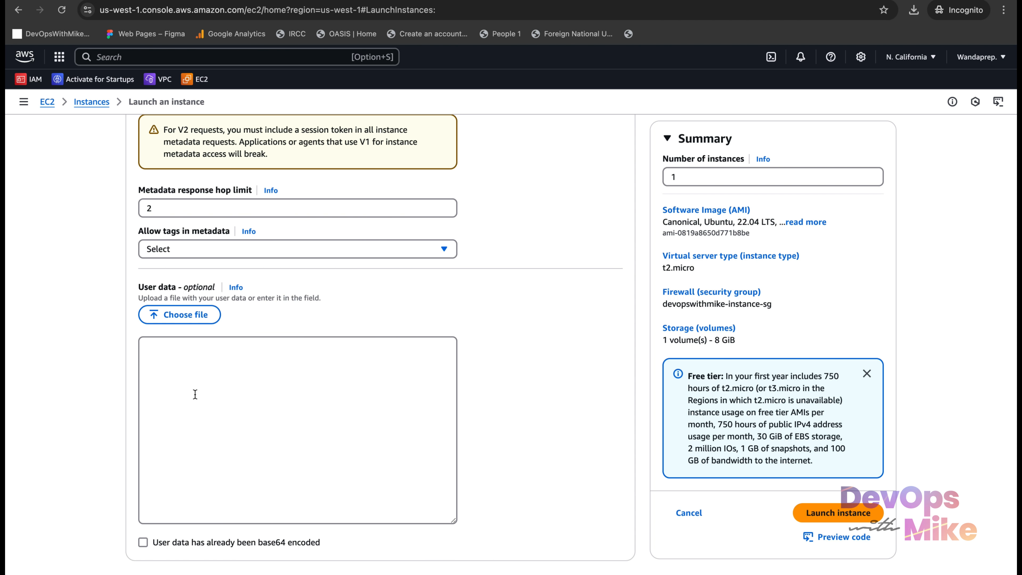
Review the launch configuration, checking the machine image, instance type, network settings, security group and storage
scroll(195, 395, "up", 20)
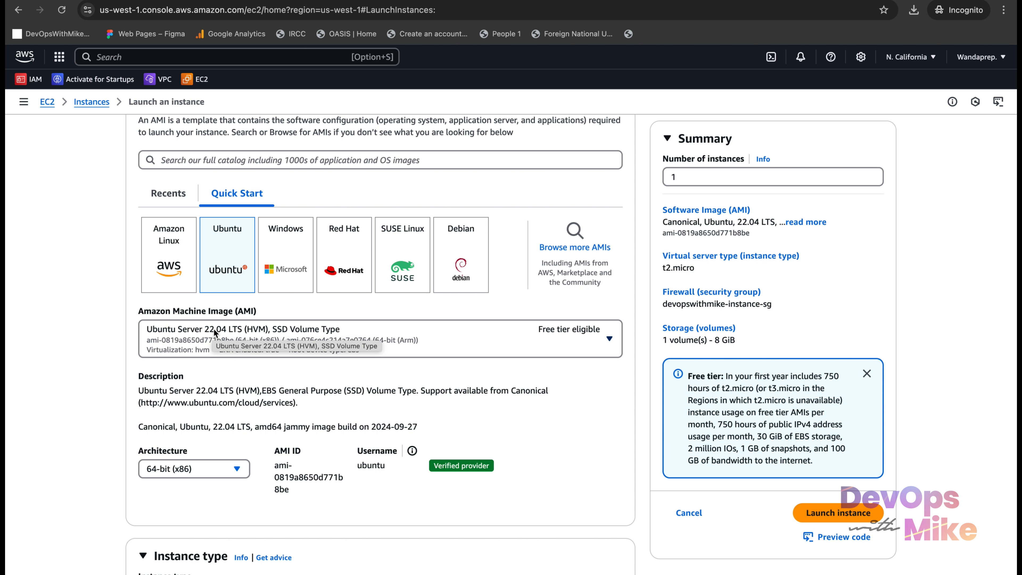
scroll(213, 329, "down", 5)
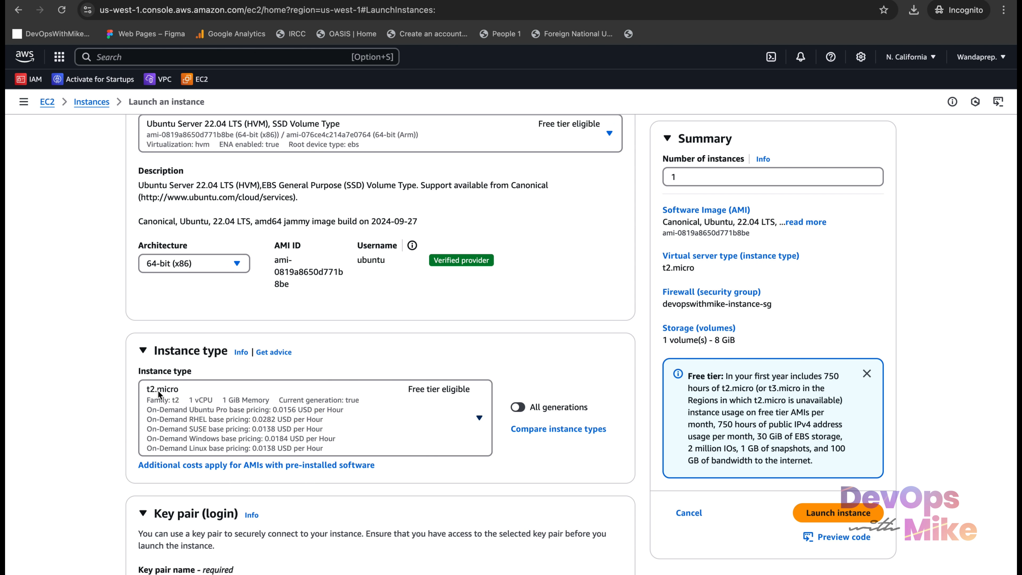
scroll(417, 383, "down", 15)
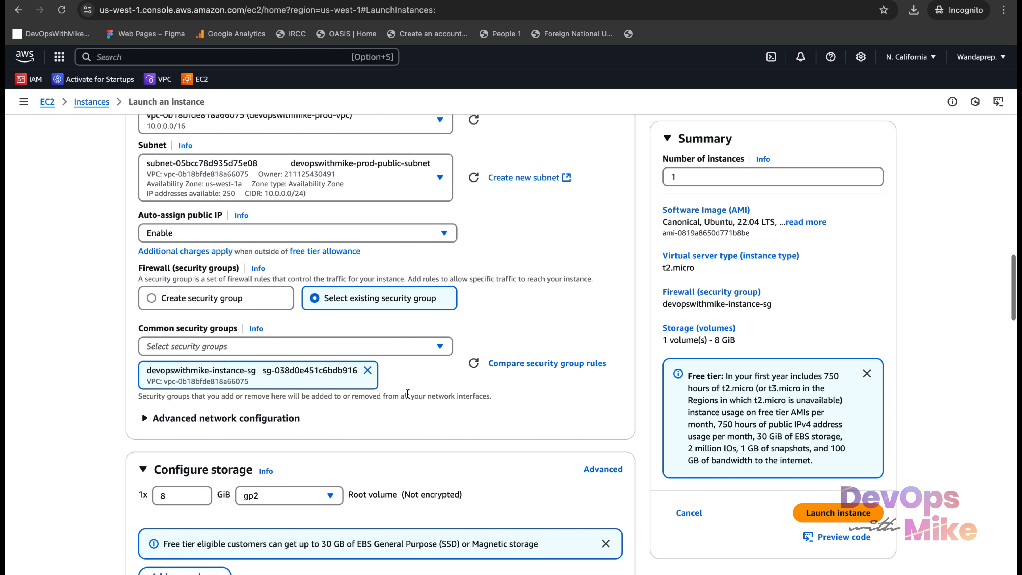
scroll(265, 309, "up", 2)
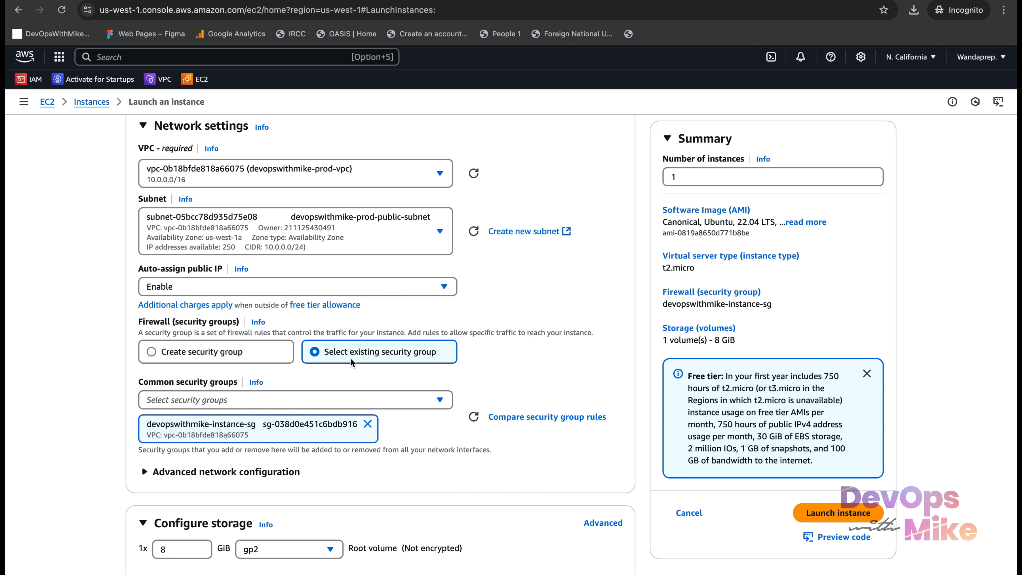
scroll(245, 430, "down", 6)
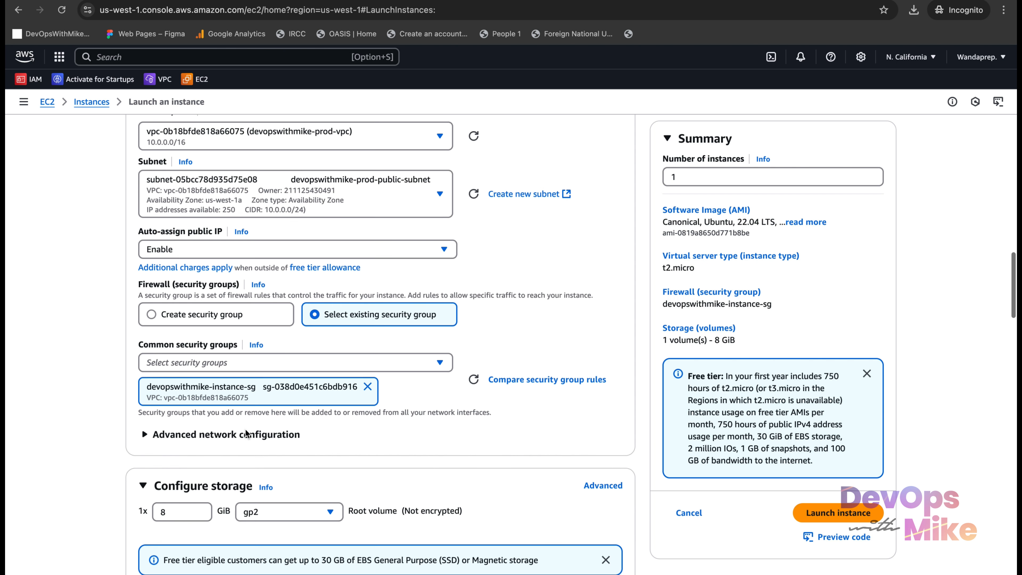
scroll(246, 429, "down", 3)
scroll(246, 429, "down", 20)
Try raising the number of instances to 5, and set it back to 1
left_click(871, 174)
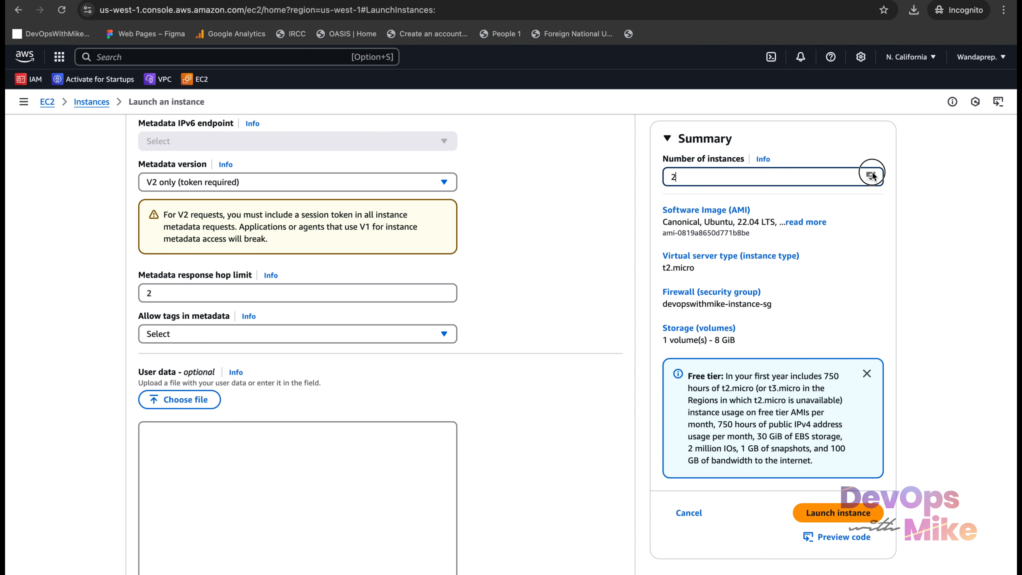
left_click(871, 174)
left_click(871, 174)
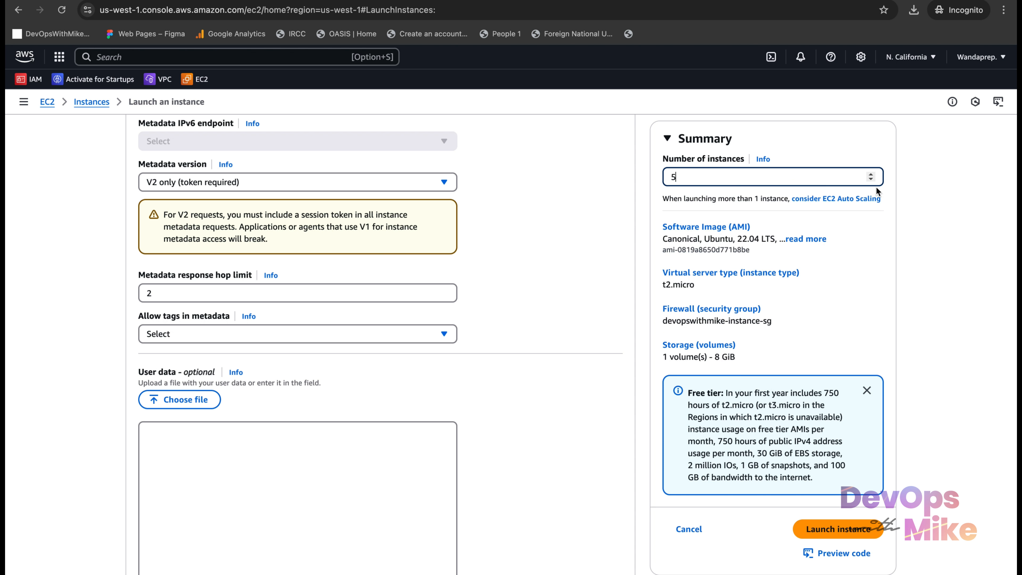
left_click(872, 181)
left_click(871, 181)
left_click(872, 180)
left_click(871, 180)
left_click(871, 174)
left_click(871, 180)
Launch the configured Ubuntu instance and view the suggested next steps on the launch result page
scroll(780, 272, "down", 1)
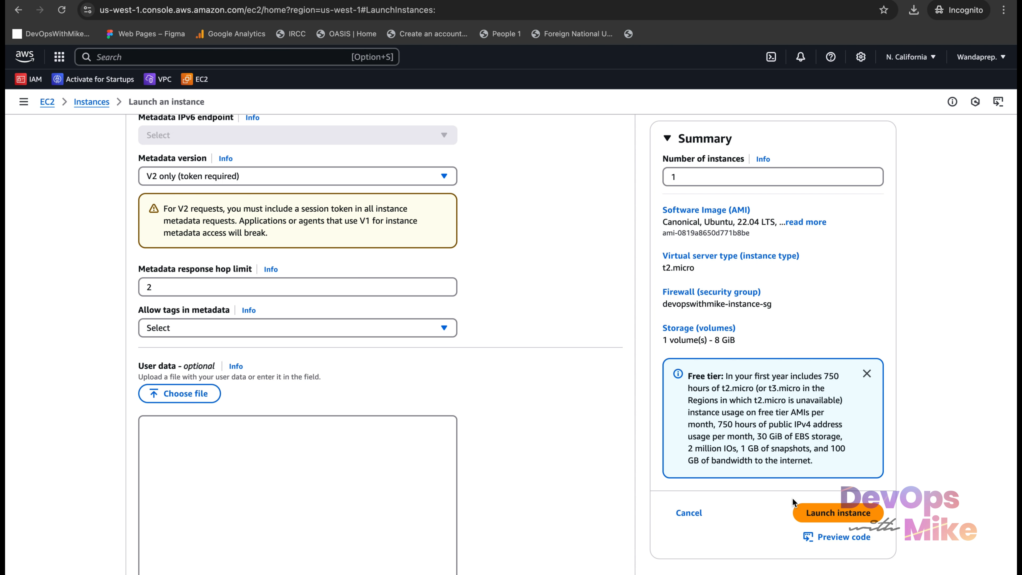
left_click(838, 518)
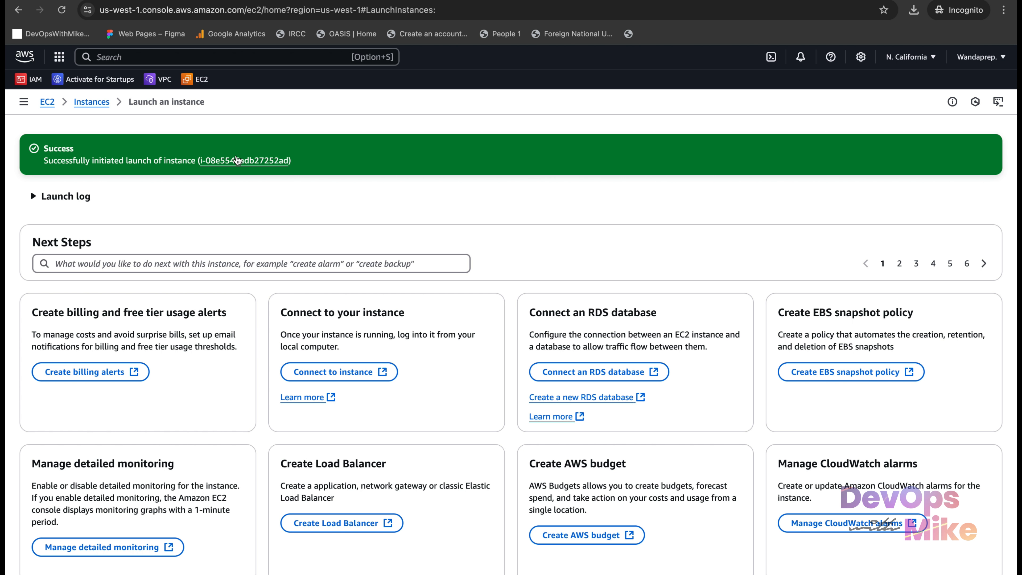
scroll(241, 203, "down", 2)
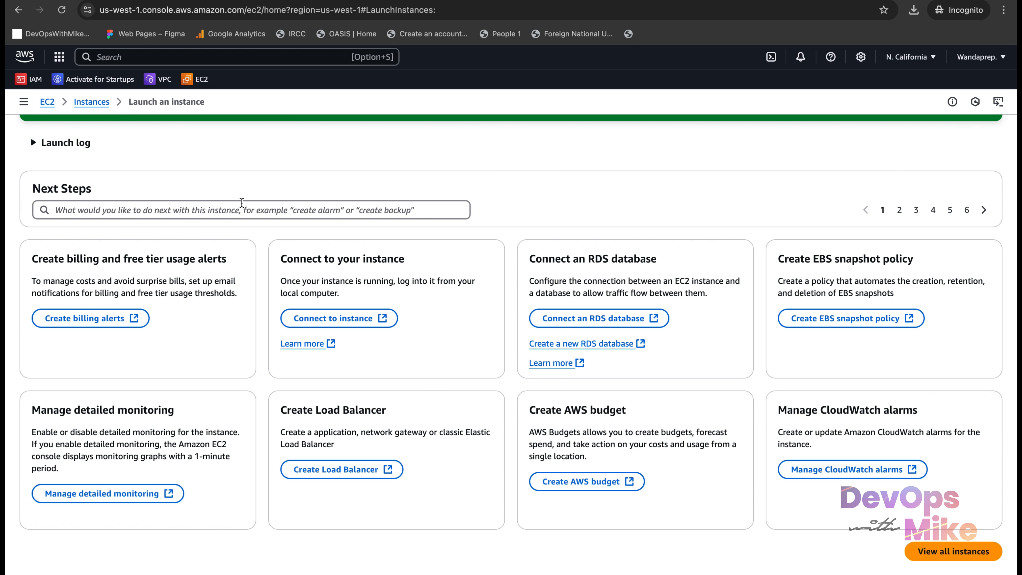